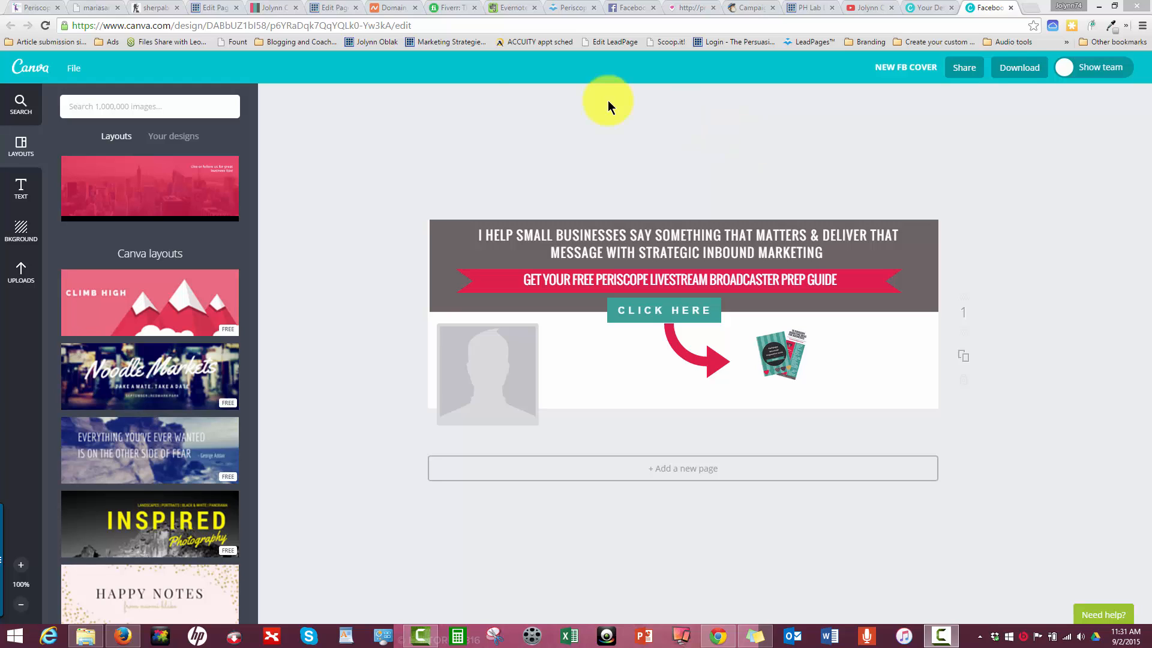
- Start a Magic Resize of the Facebook cover, clearing the preselected social media post formats and choosing YouTube Channel Art
{"action": "left_click", "coordinate": [72, 72]}
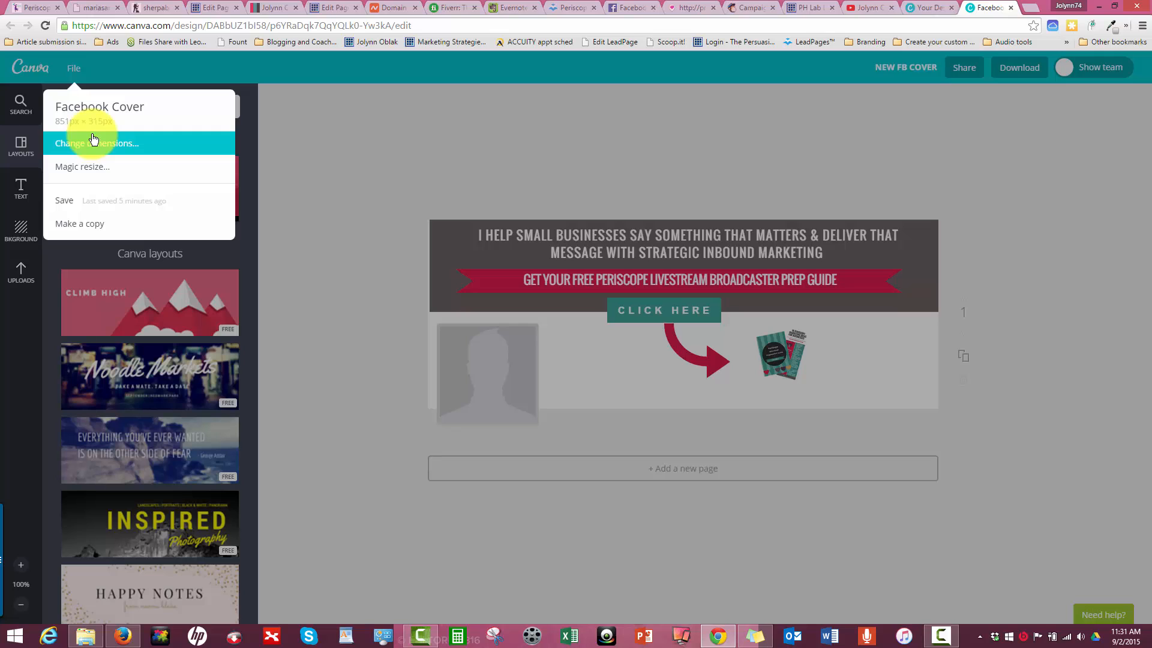
{"action": "left_click", "coordinate": [100, 169]}
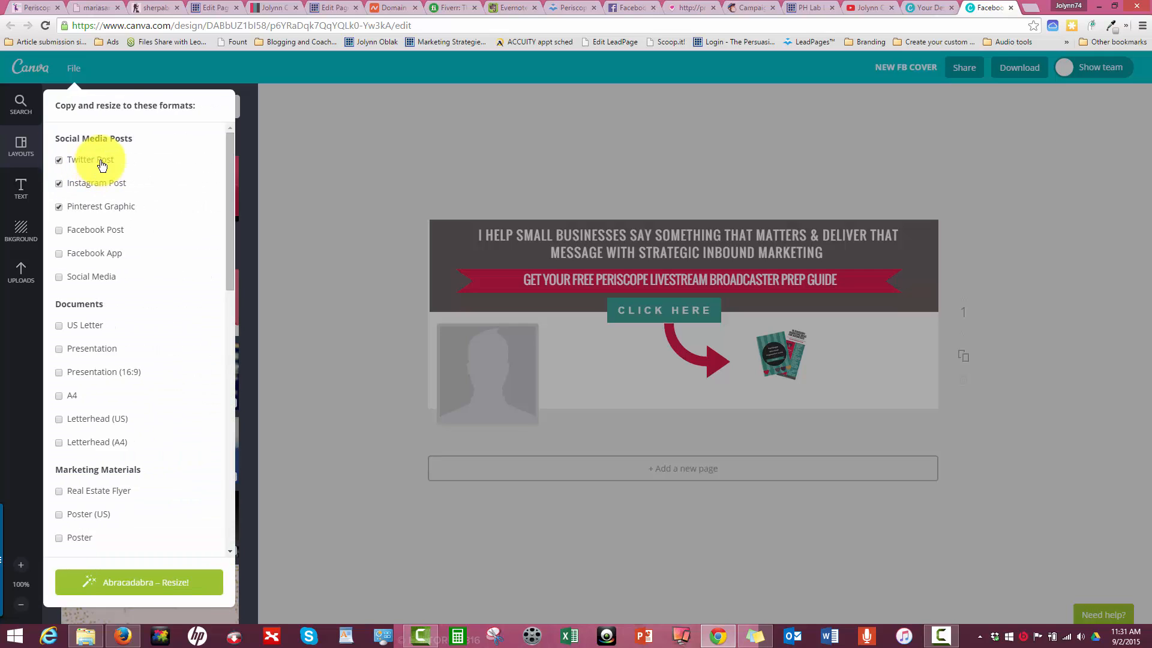
{"action": "left_click", "coordinate": [58, 183]}
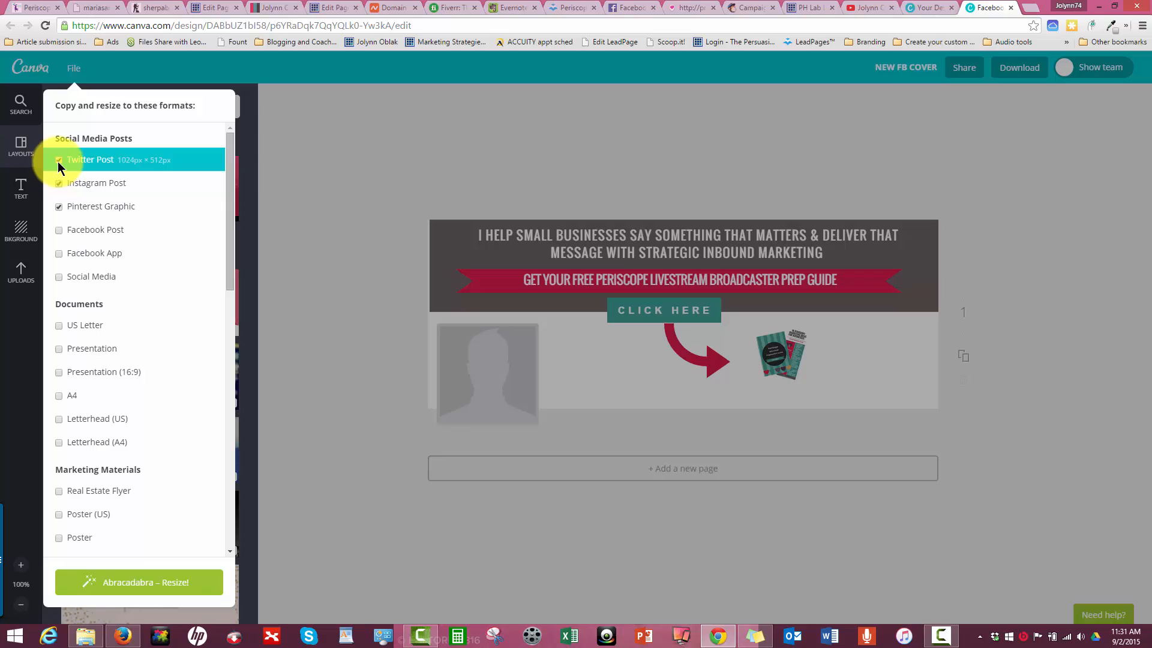
{"action": "left_click", "coordinate": [59, 183]}
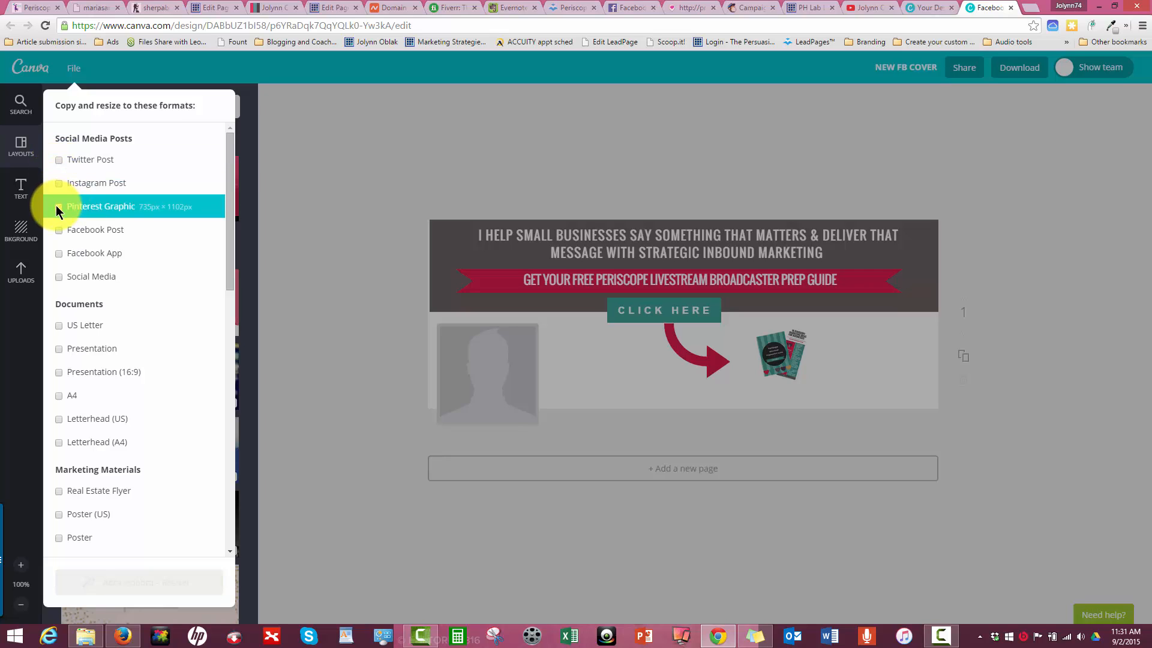
{"action": "scroll", "coordinate": [84, 292], "scroll_direction": "down", "scroll_amount": 4}
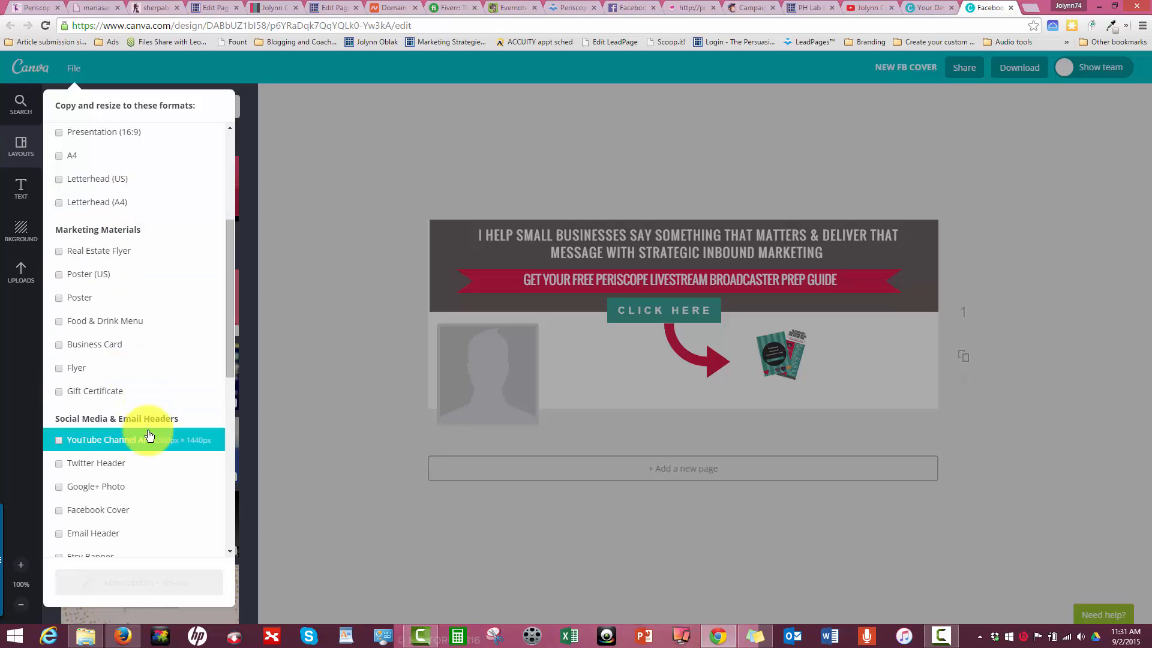
{"action": "left_click", "coordinate": [58, 441]}
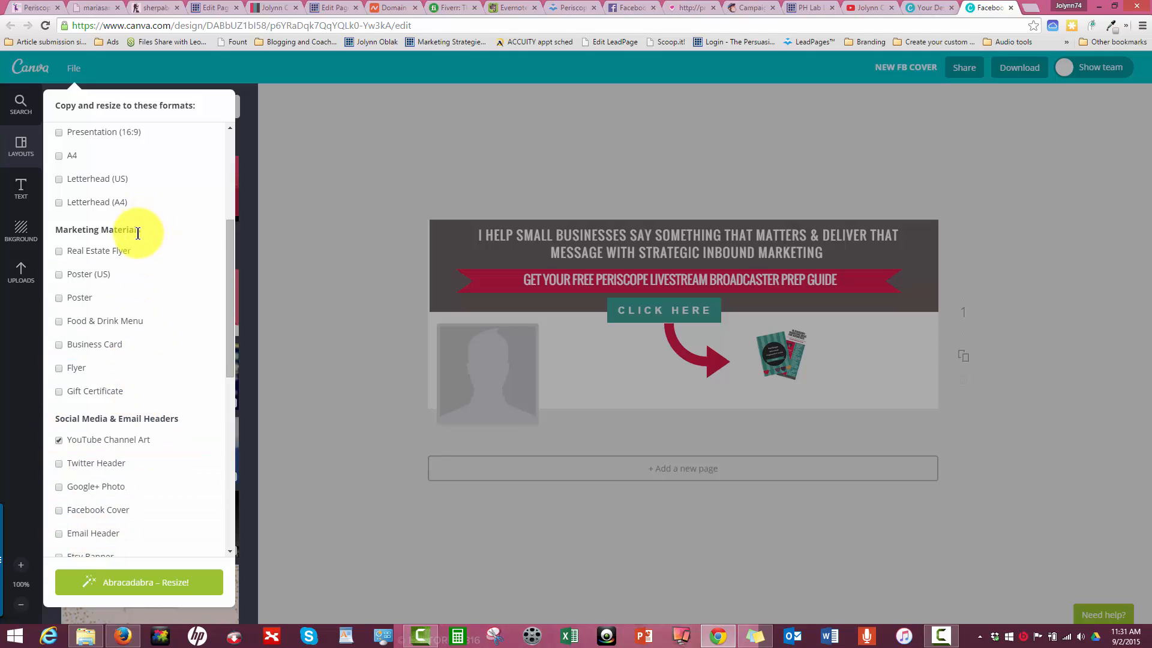
- Look through the available resize formats, from social media posts and documents down to events and ads
{"action": "scroll", "coordinate": [139, 234], "scroll_direction": "up", "scroll_amount": 2}
{"action": "scroll", "coordinate": [139, 239], "scroll_direction": "up", "scroll_amount": 2}
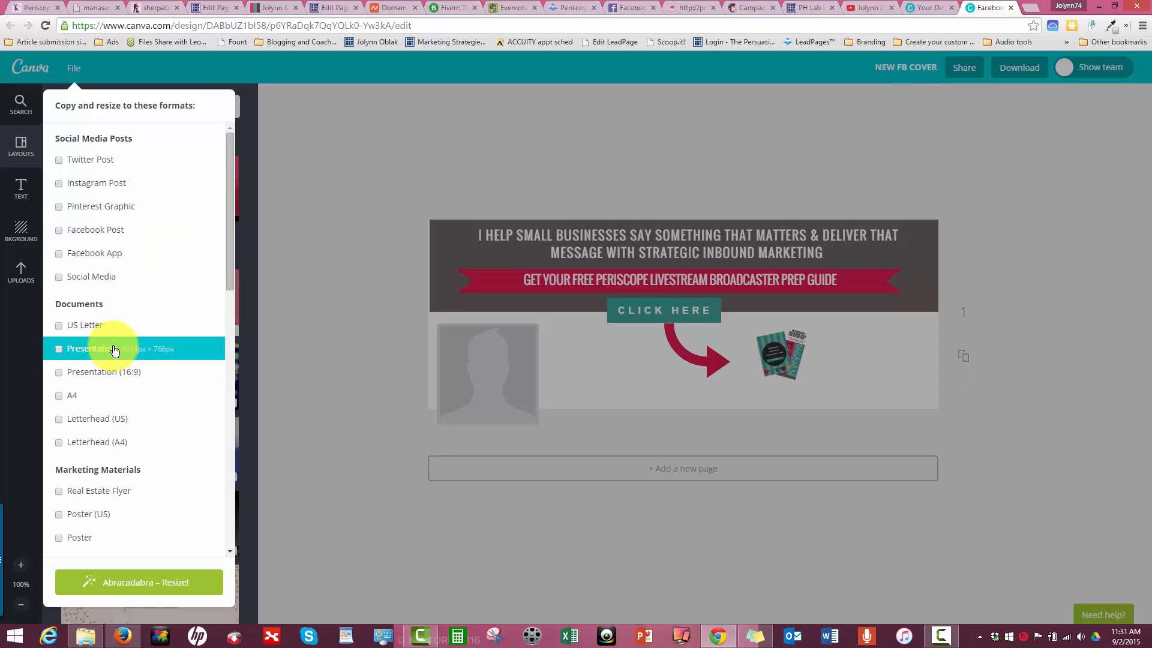
{"action": "scroll", "coordinate": [111, 339], "scroll_direction": "down", "scroll_amount": 2}
{"action": "scroll", "coordinate": [110, 334], "scroll_direction": "down", "scroll_amount": 6}
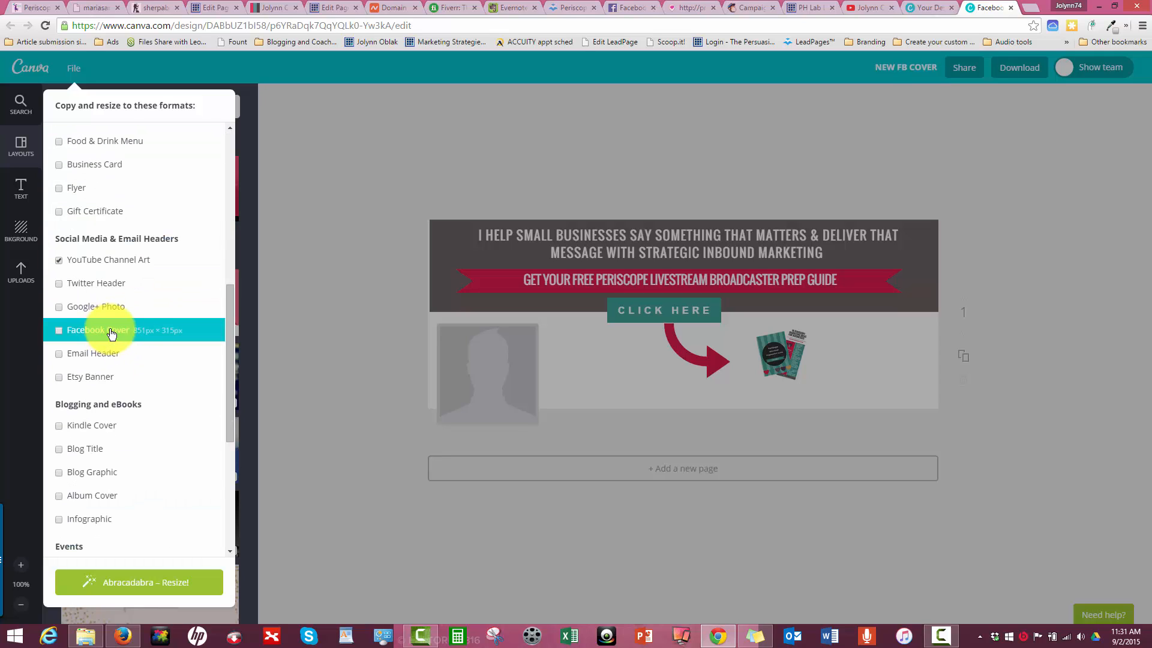
{"action": "scroll", "coordinate": [132, 347], "scroll_direction": "down", "scroll_amount": 2}
{"action": "scroll", "coordinate": [126, 345], "scroll_direction": "down", "scroll_amount": 2}
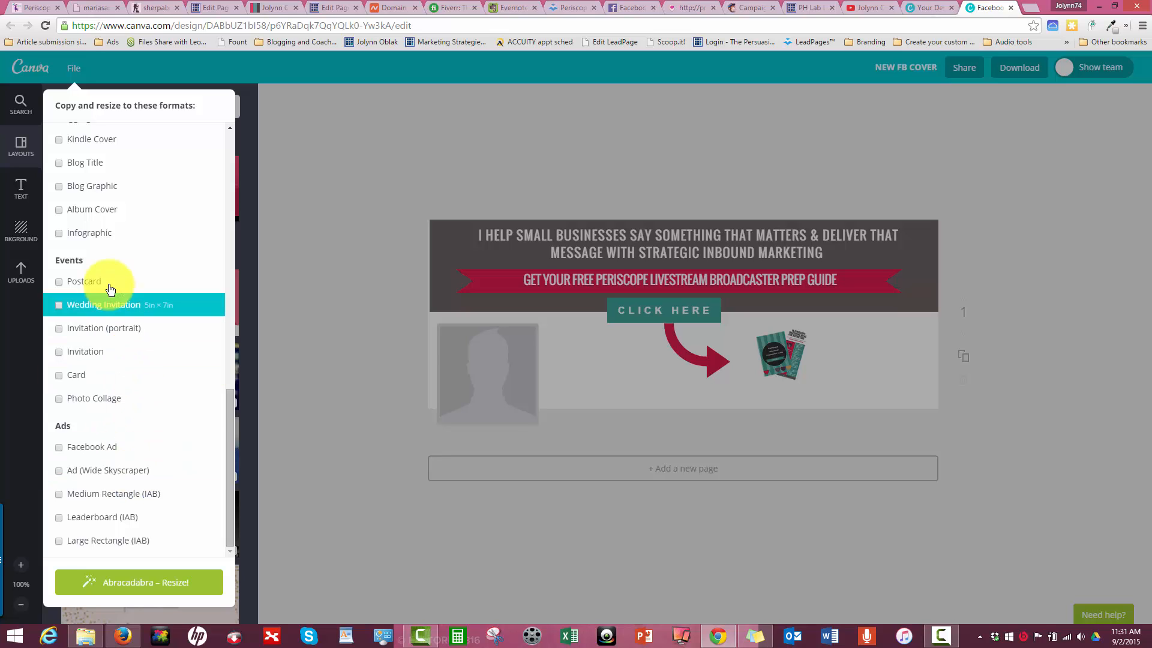
{"action": "scroll", "coordinate": [111, 290], "scroll_direction": "up", "scroll_amount": 10}
{"action": "scroll", "coordinate": [109, 288], "scroll_direction": "down", "scroll_amount": 10}
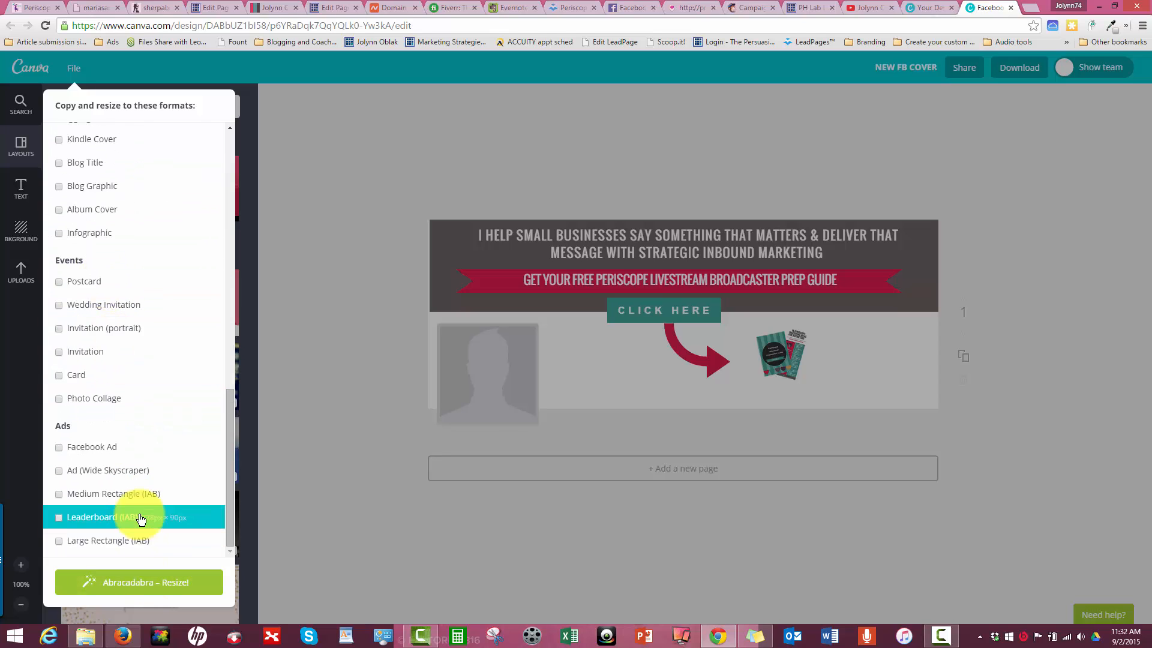
- Add Google+ Photo to the chosen formats and run the resize
{"action": "scroll", "coordinate": [123, 418], "scroll_direction": "up", "scroll_amount": 3}
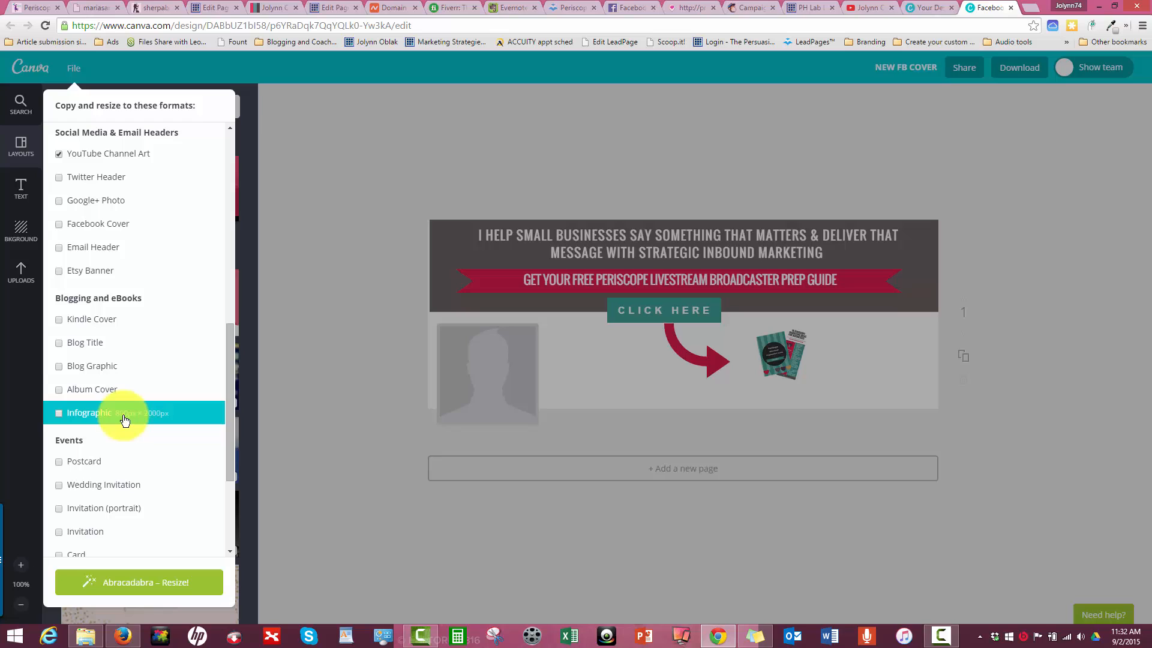
{"action": "left_click", "coordinate": [58, 200]}
{"action": "left_click", "coordinate": [155, 591]}
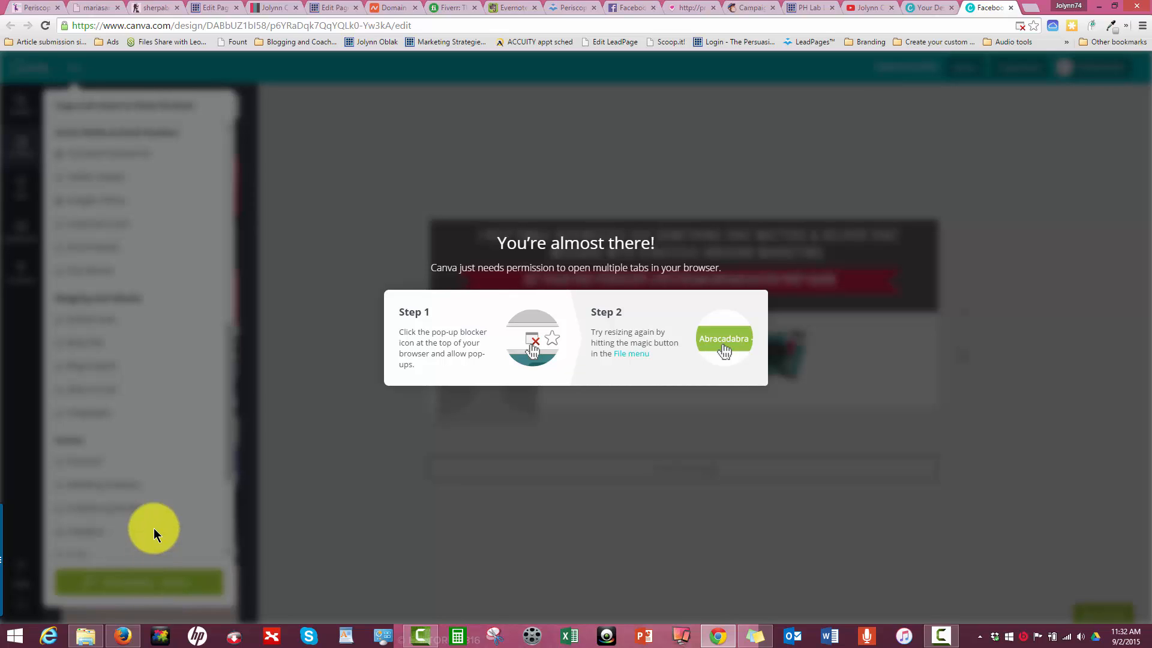
{"action": "left_click", "coordinate": [1019, 27]}
{"action": "left_click", "coordinate": [872, 75]}
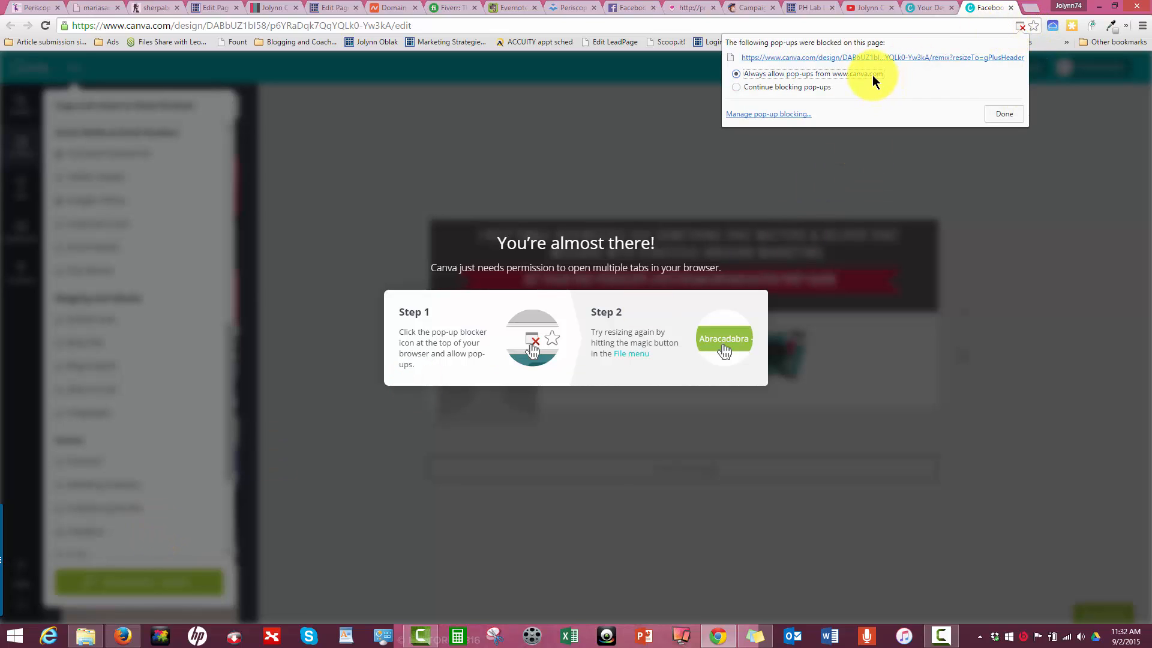
{"action": "left_click", "coordinate": [991, 115]}
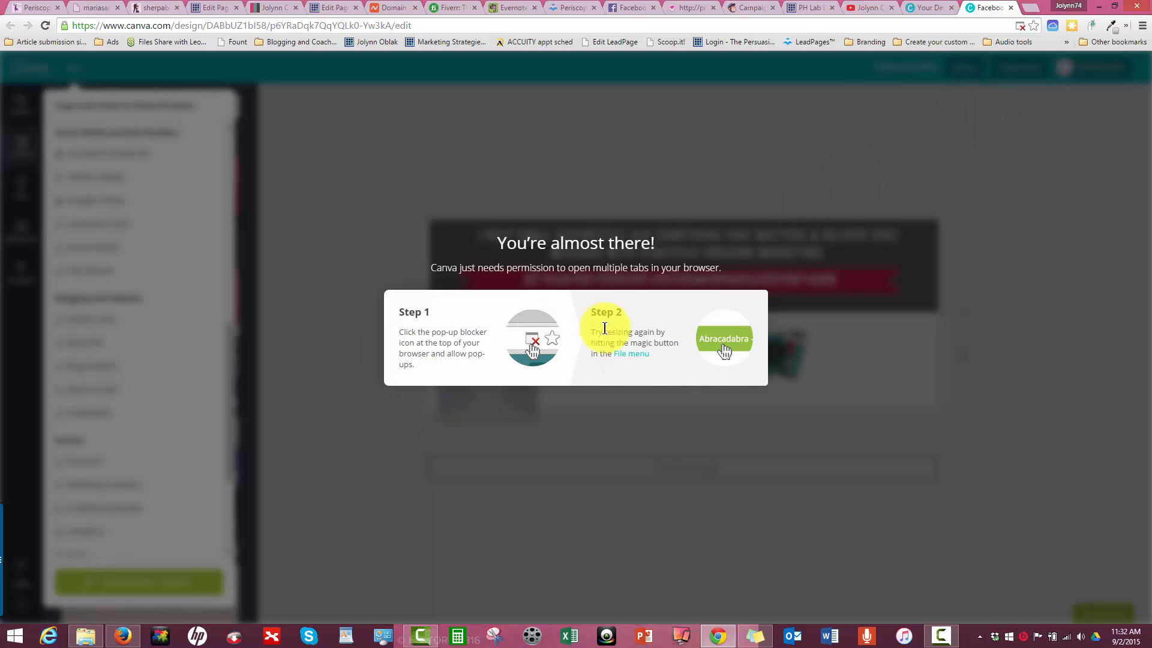
{"action": "left_click", "coordinate": [1057, 149]}
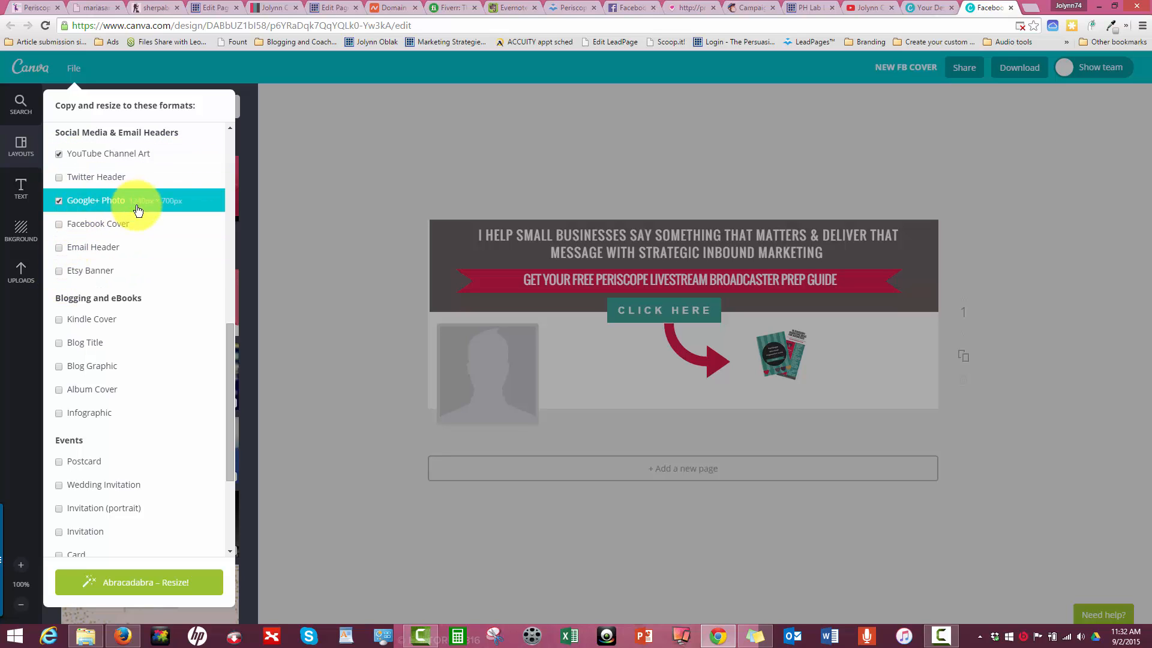
{"action": "left_click", "coordinate": [133, 582]}
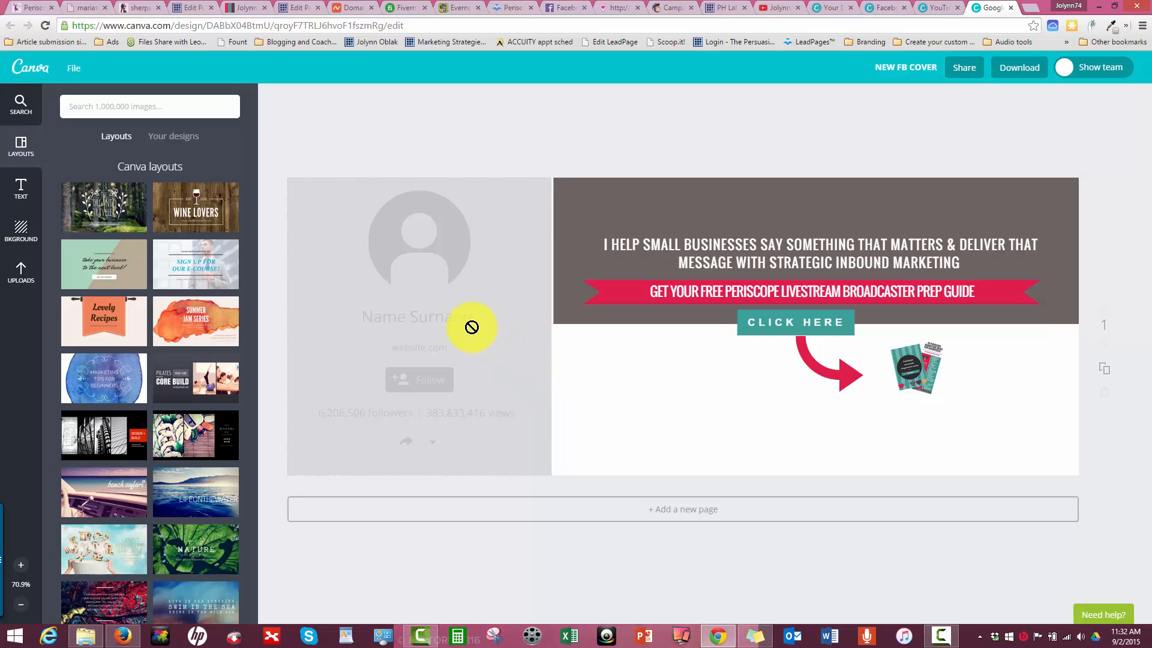
- View the YouTube copy, and in the Google+ copy extend the dark background block to the cover's left edge
{"action": "left_click", "coordinate": [947, 8]}
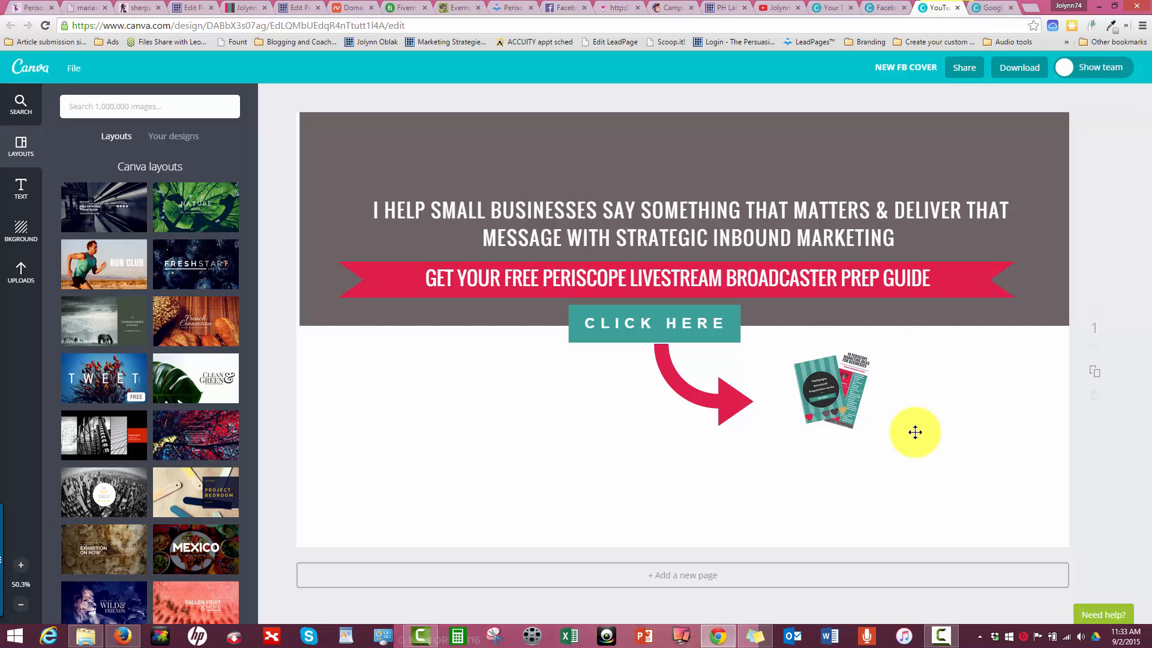
{"action": "left_click", "coordinate": [976, 9]}
{"action": "left_click", "coordinate": [567, 210]}
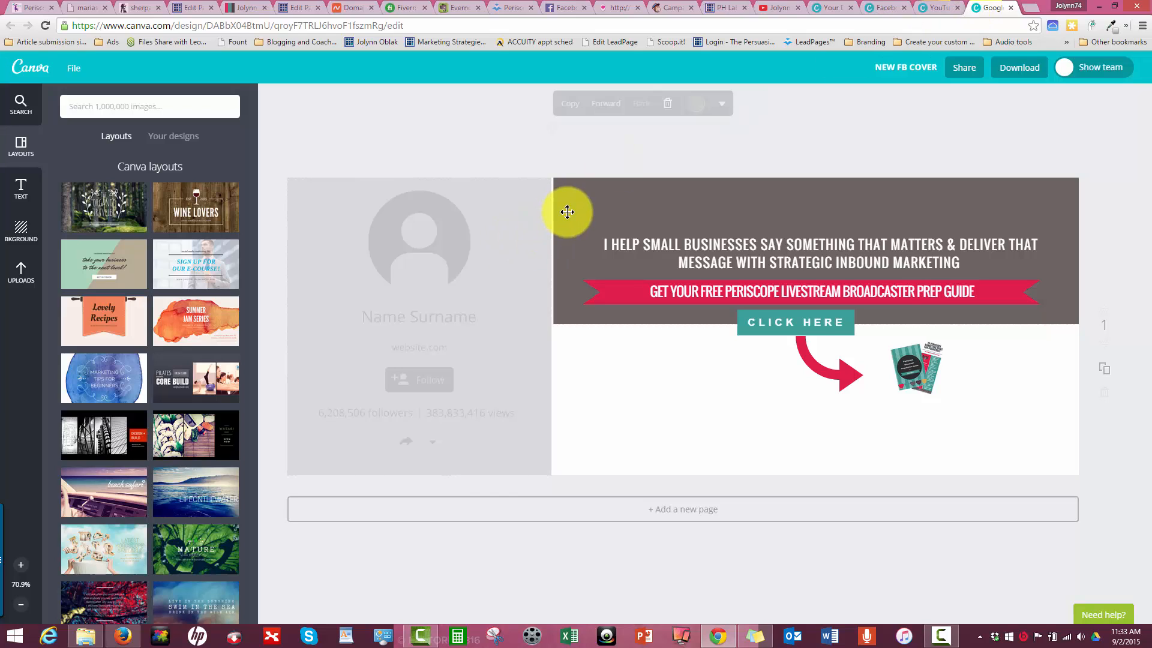
{"action": "left_click_drag", "start_coordinate": [552, 128], "coordinate": [547, 125]}
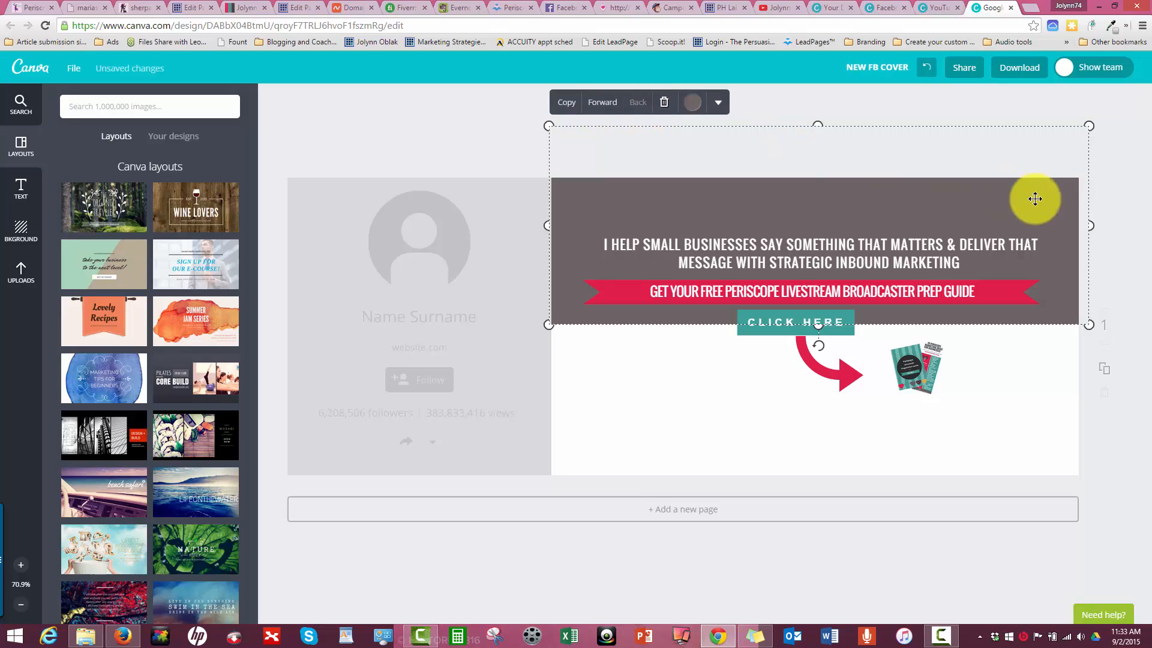
- Enlarge the red arrow and the prep guide image below the banner, and nudge the arrow toward the image
{"action": "left_click", "coordinate": [790, 378]}
{"action": "left_click_drag", "start_coordinate": [833, 370], "coordinate": [862, 405]}
{"action": "left_click", "coordinate": [826, 374]}
{"action": "left_click", "coordinate": [917, 368]}
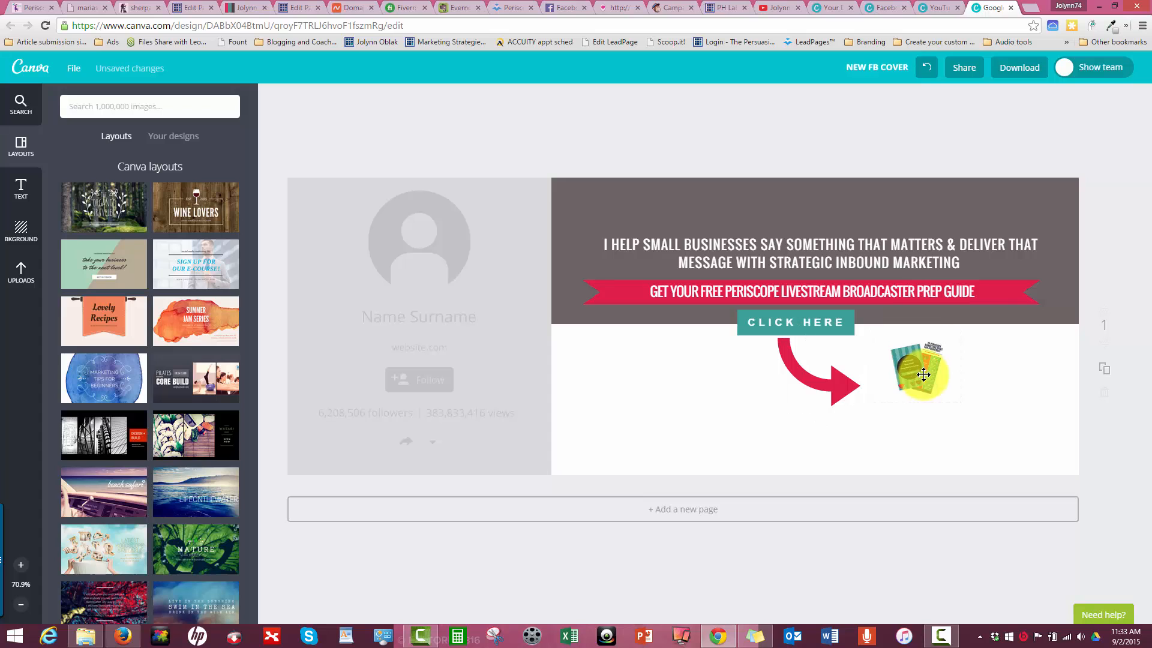
{"action": "mouse_move", "coordinate": [961, 401]}
{"action": "left_mouse_down"}
{"action": "mouse_move", "coordinate": [999, 432]}
{"action": "mouse_move", "coordinate": [966, 411]}
{"action": "left_mouse_up"}
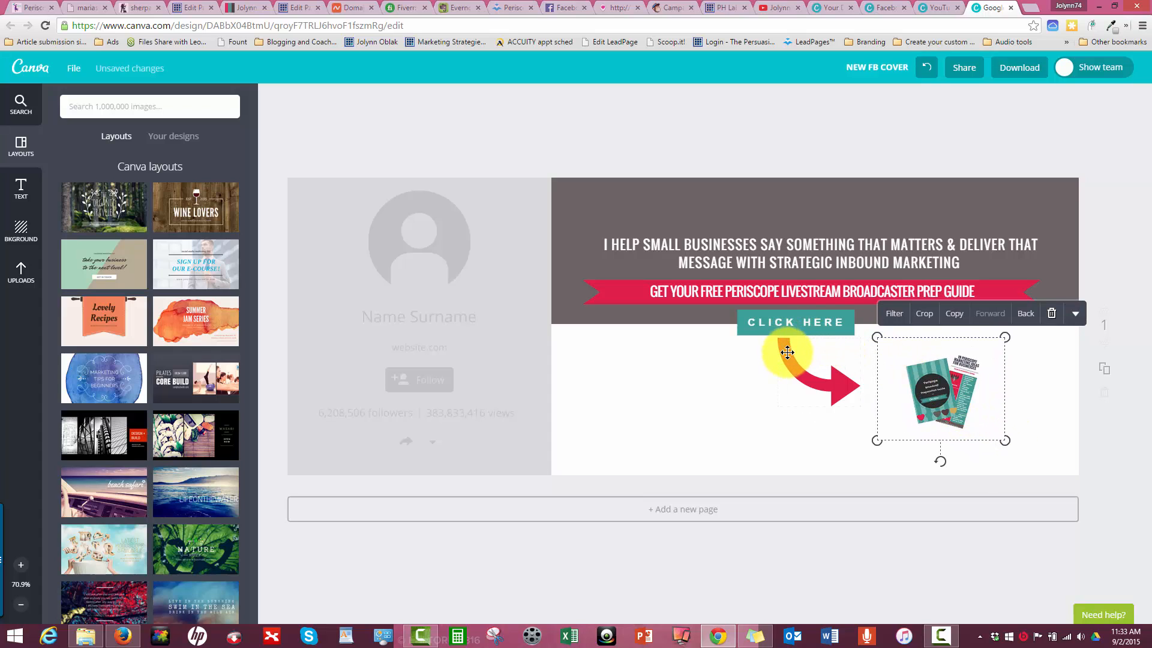
{"action": "left_click_drag", "start_coordinate": [786, 349], "coordinate": [790, 350]}
{"action": "left_click", "coordinate": [957, 372]}
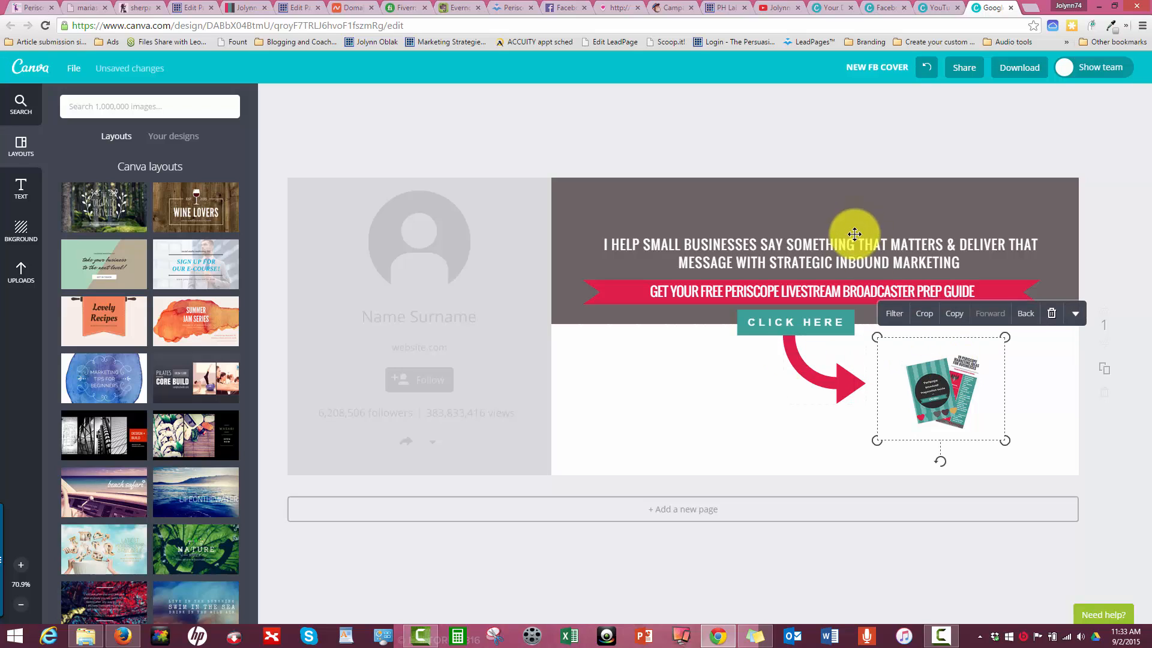
- Move the white headline text and the red ribbon with its caption higher on the dark background
{"action": "mouse_move", "coordinate": [861, 244]}
{"action": "left_mouse_down"}
{"action": "mouse_move", "coordinate": [859, 230]}
{"action": "mouse_move", "coordinate": [894, 240]}
{"action": "mouse_move", "coordinate": [874, 226]}
{"action": "left_mouse_up"}
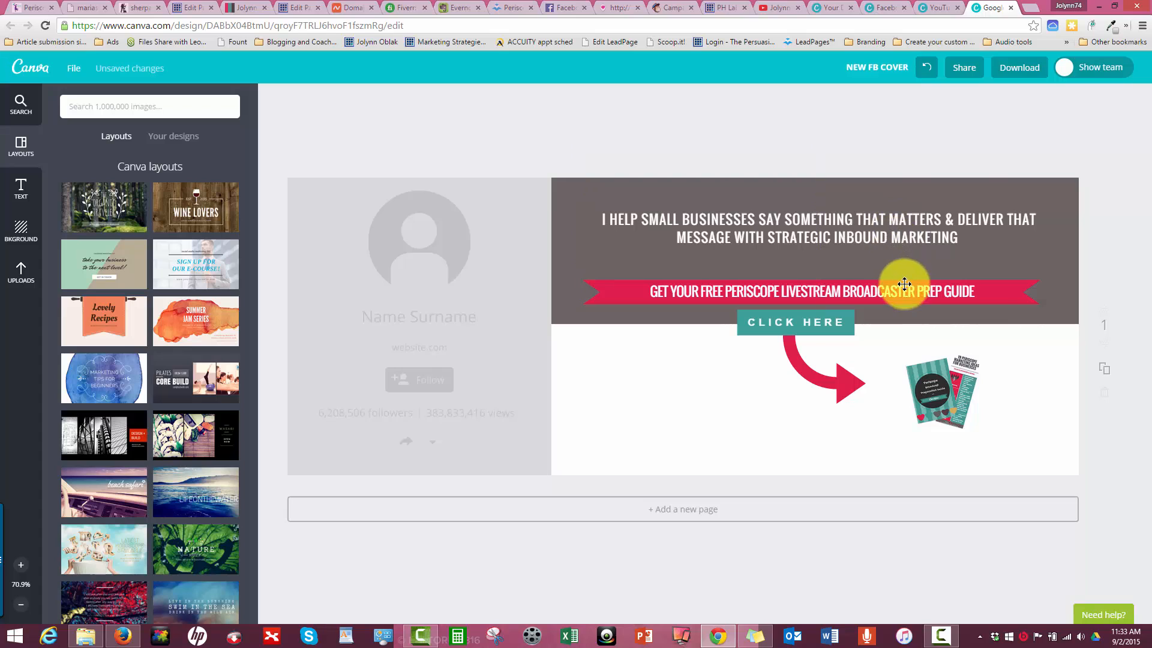
{"action": "left_click_drag", "start_coordinate": [900, 288], "coordinate": [906, 273]}
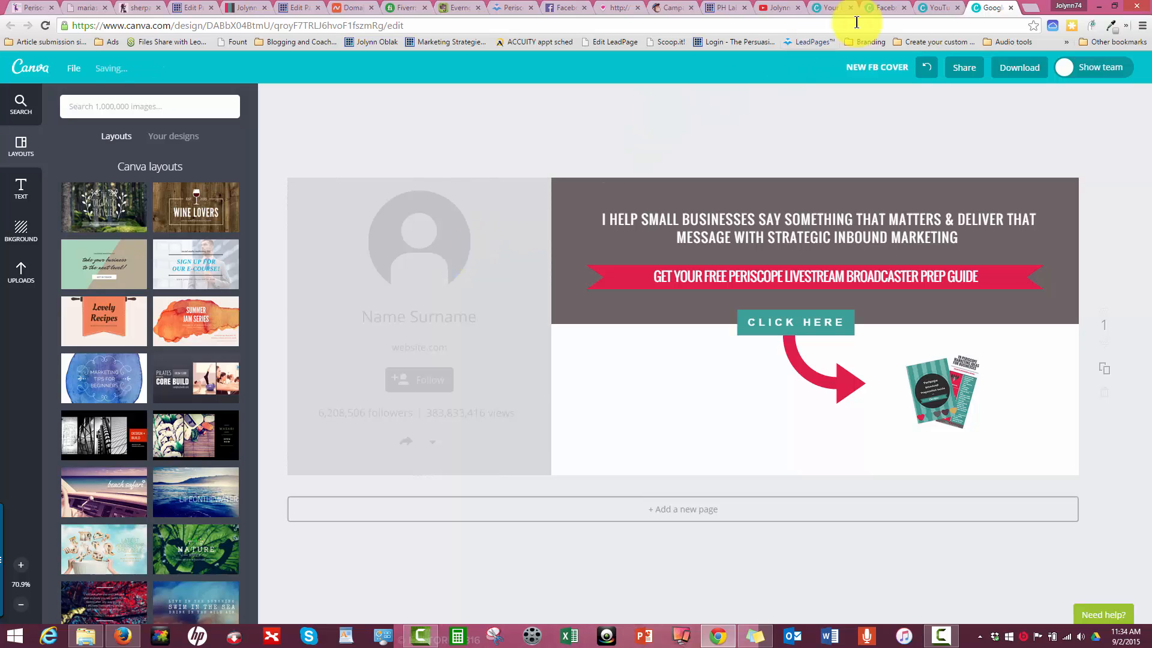
- Rename the Google+ design as "Google Plus Cover New"
{"action": "left_click", "coordinate": [880, 69]}
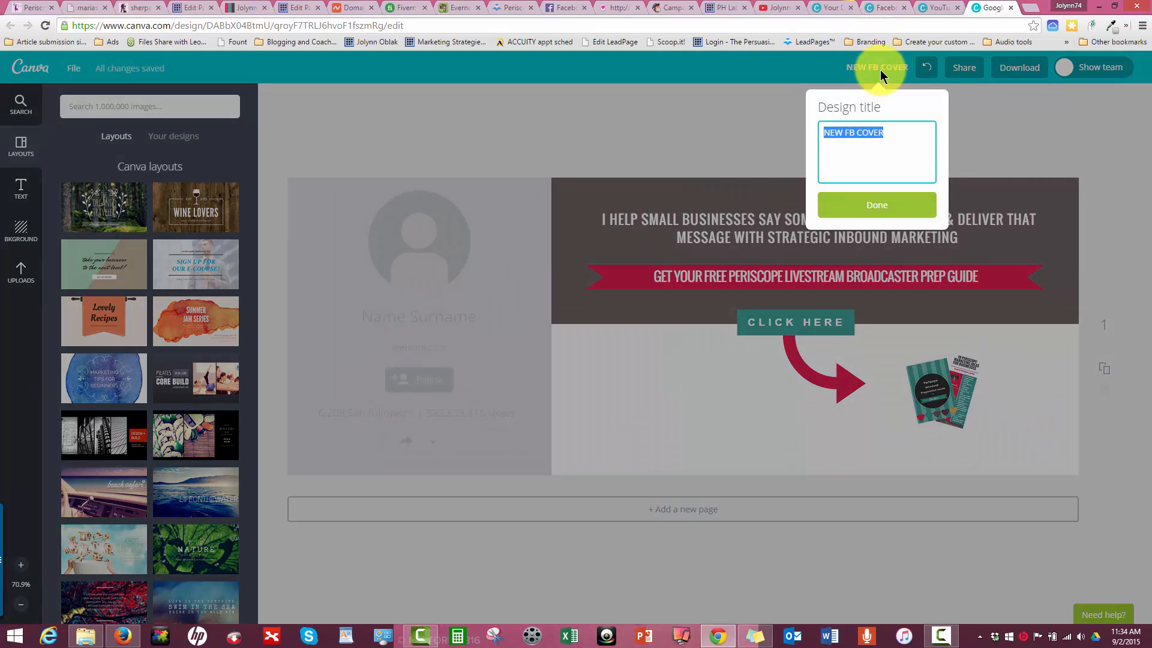
{"action": "type", "text": "Google Plu"}
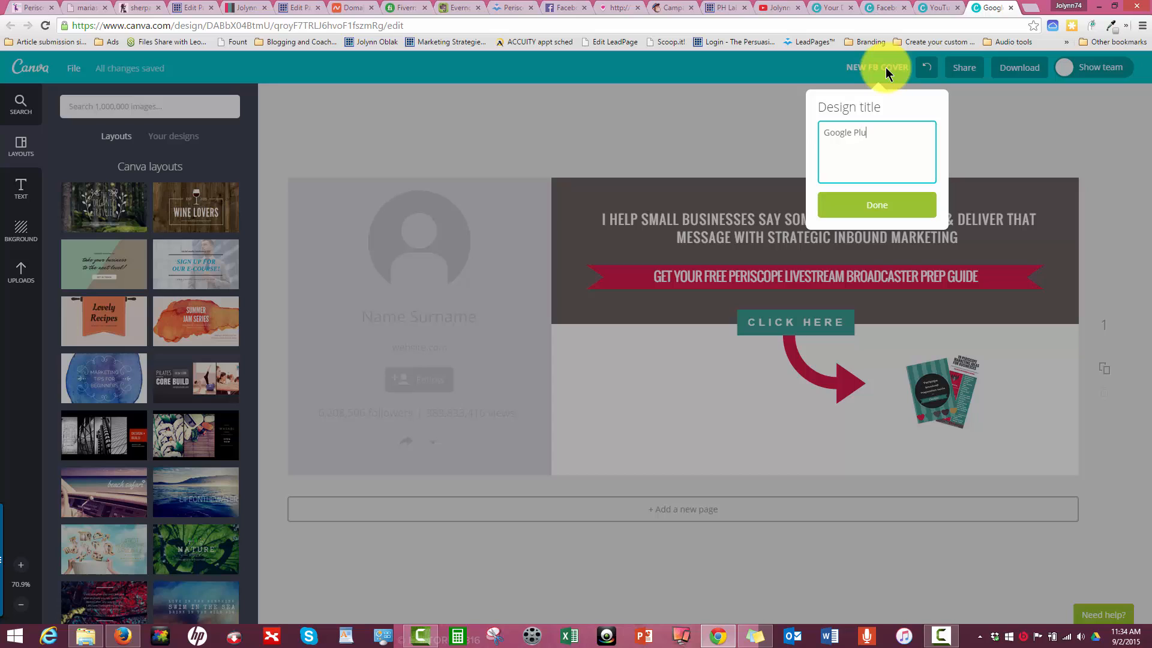
{"action": "type", "text": "s Cover New"}
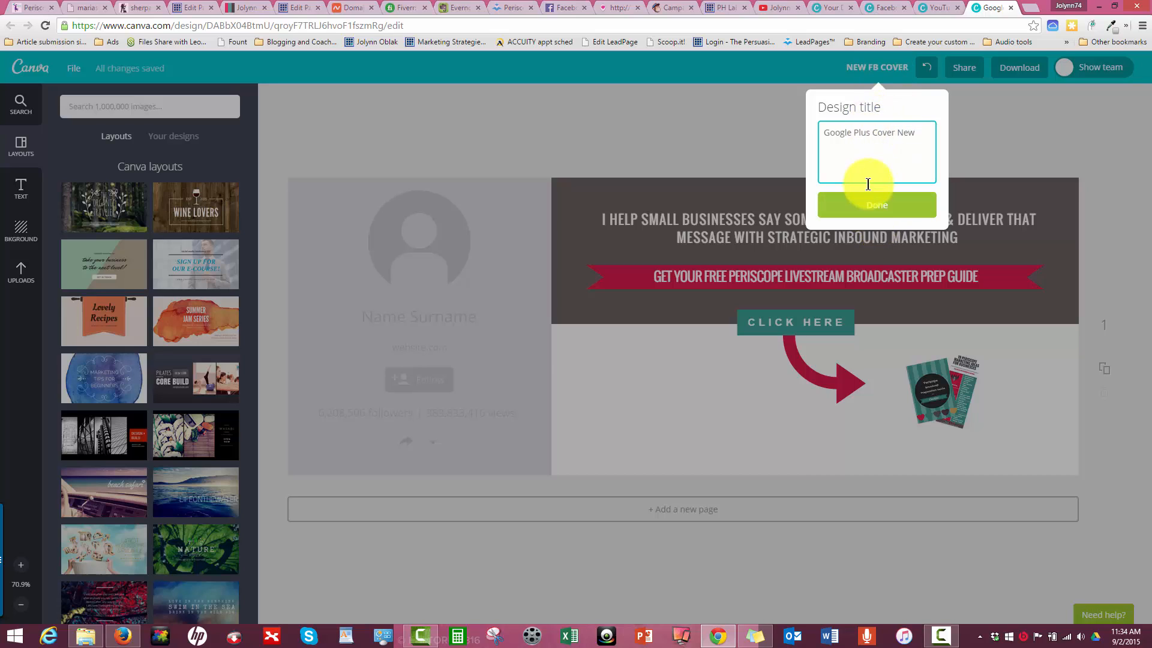
{"action": "left_click", "coordinate": [874, 208]}
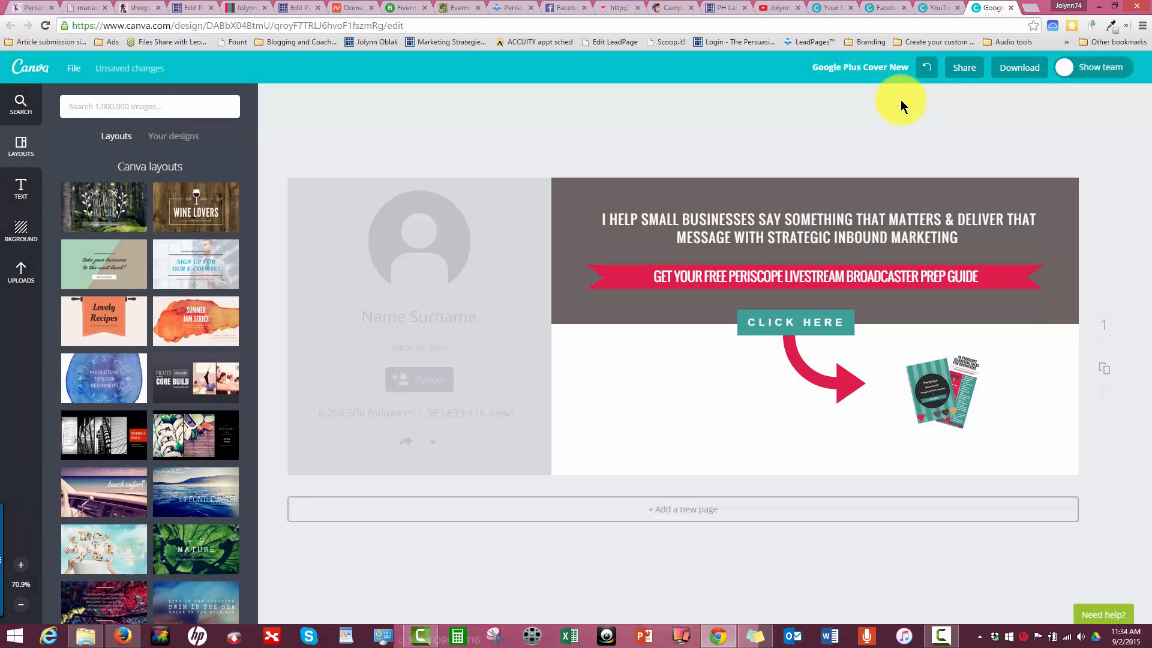
- Examine the download formats and the additional options for page range, crop marks and transparent background
{"action": "left_click", "coordinate": [1000, 78]}
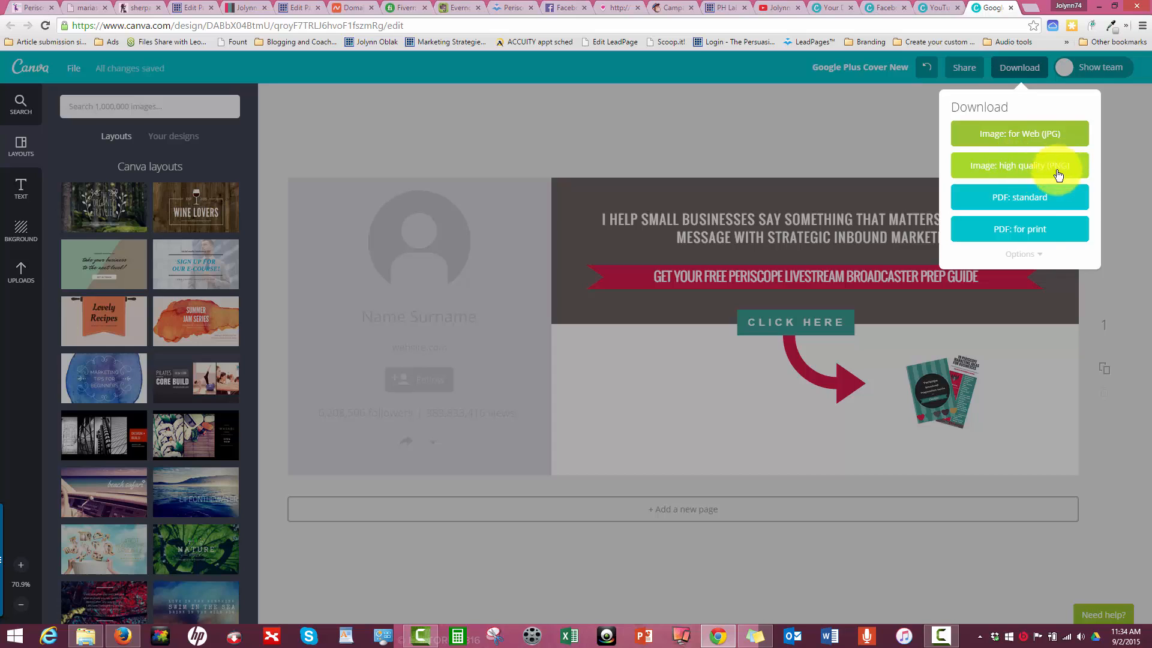
{"action": "left_click", "coordinate": [1020, 257]}
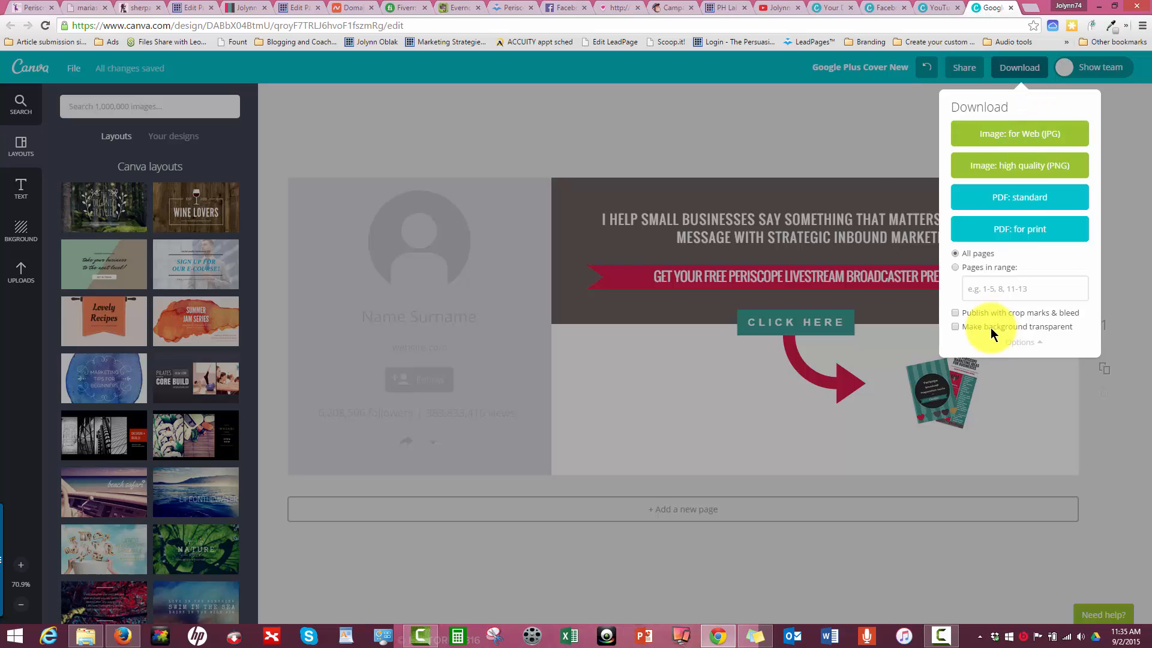
{"action": "left_click", "coordinate": [867, 158]}
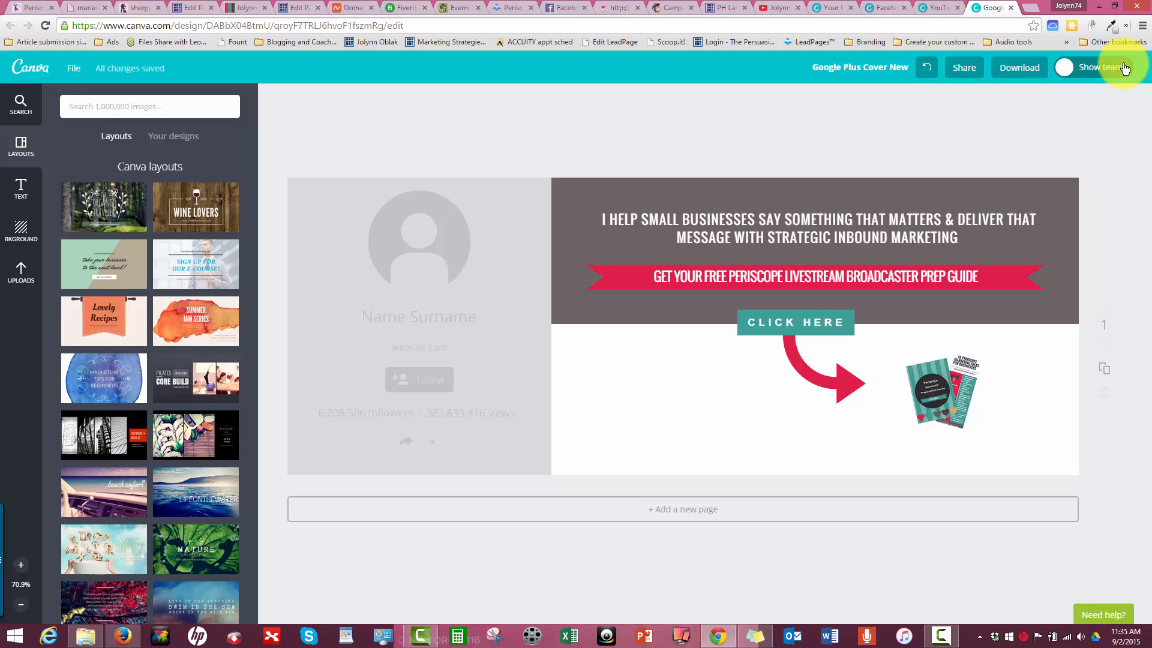
- Save the Google+ cover design
{"action": "left_click", "coordinate": [82, 72]}
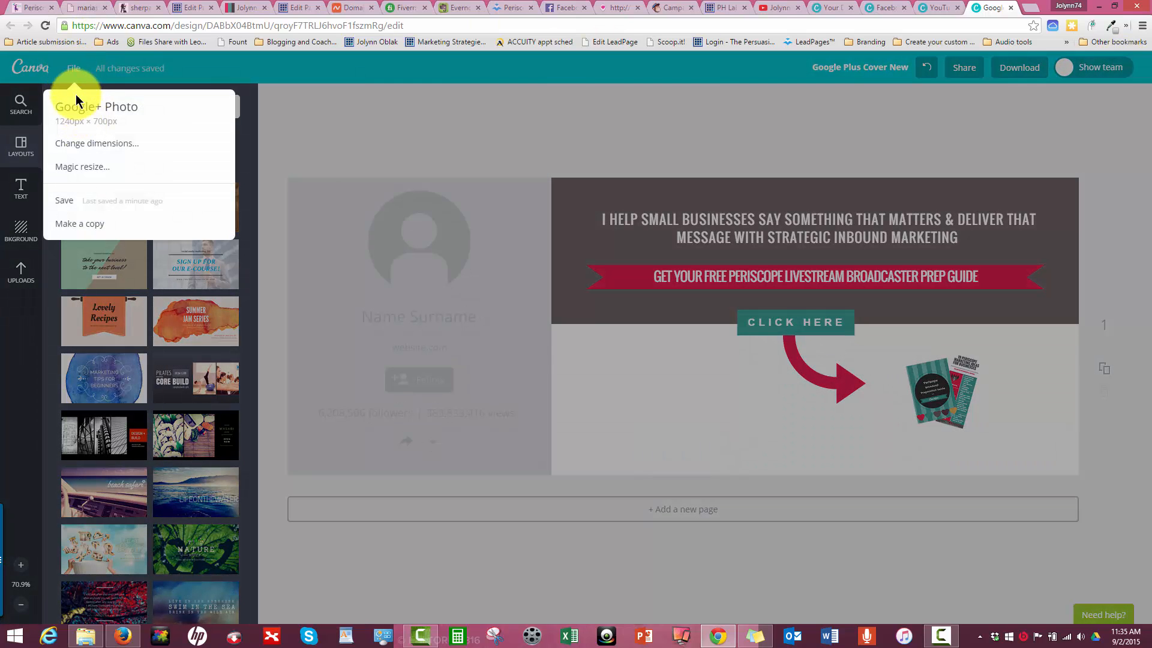
{"action": "left_click", "coordinate": [361, 110]}
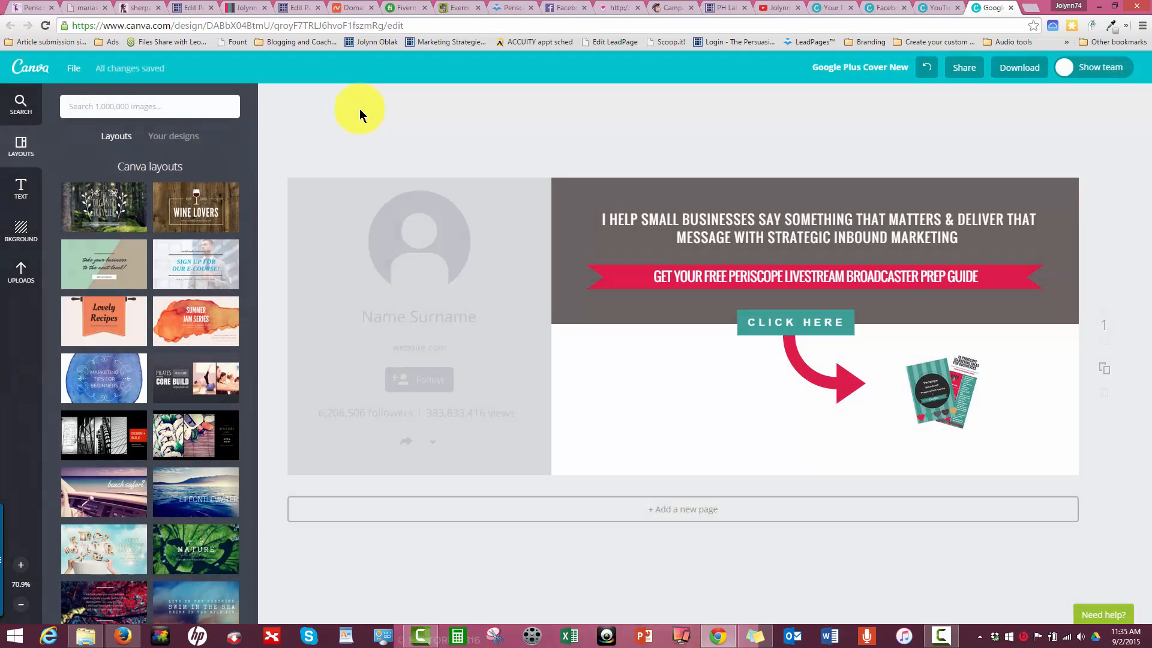
{"action": "left_click", "coordinate": [74, 70]}
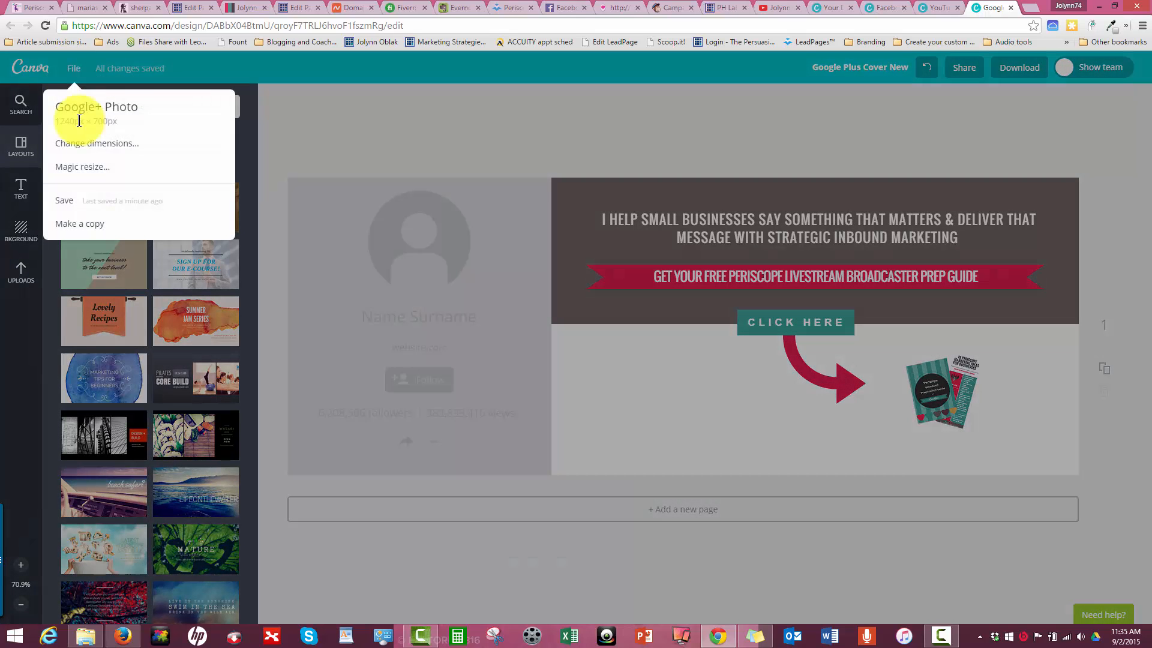
{"action": "left_click", "coordinate": [99, 204]}
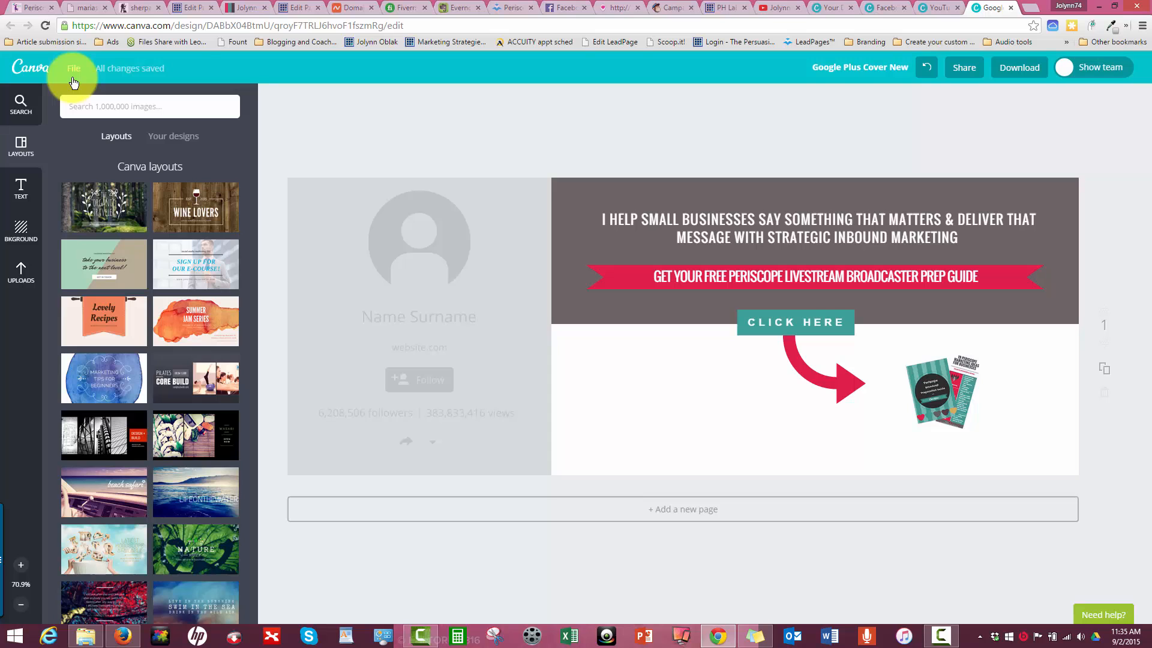
- Request a web JPG download of the Google+ cover, examine the payment options for its premium elements, and dismiss them
{"action": "left_click", "coordinate": [1019, 67]}
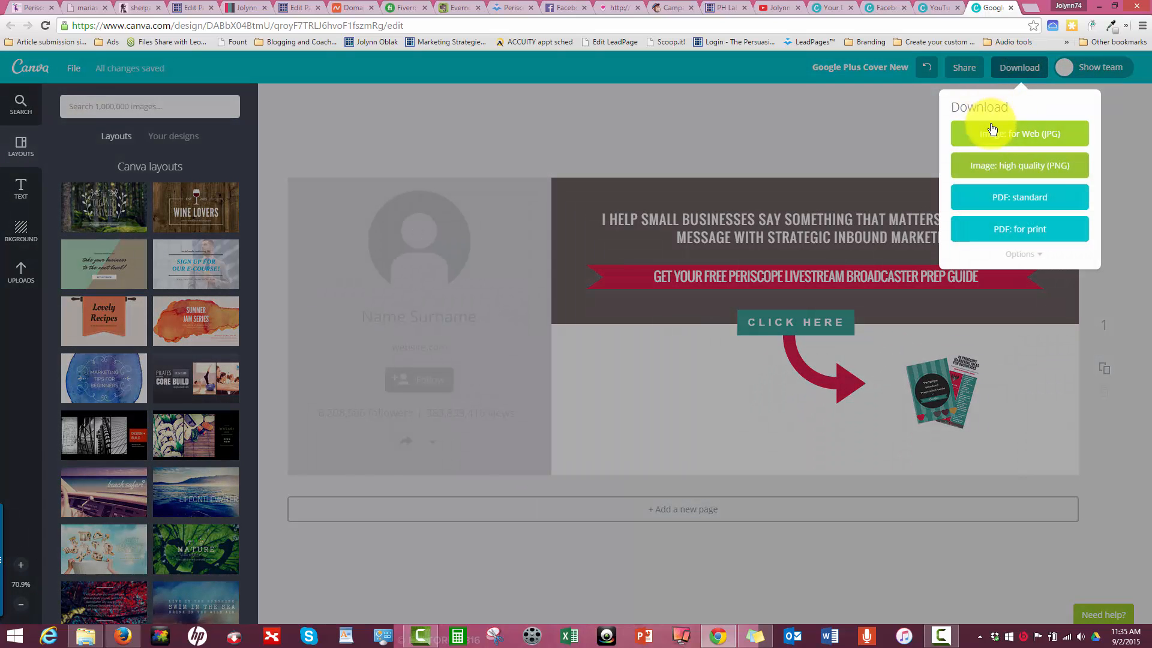
{"action": "left_click", "coordinate": [997, 145]}
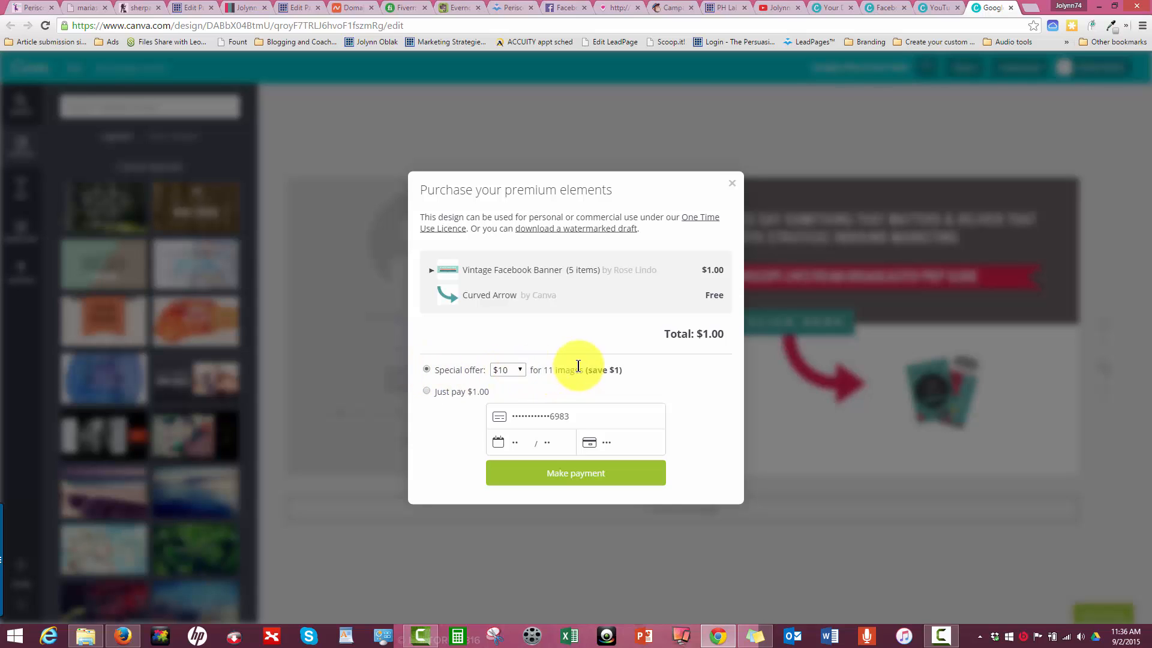
{"action": "left_click", "coordinate": [733, 184]}
- Switch to the YouTube design and move its white headline and red ribbon with caption higher on the dark background
{"action": "left_click", "coordinate": [918, 6]}
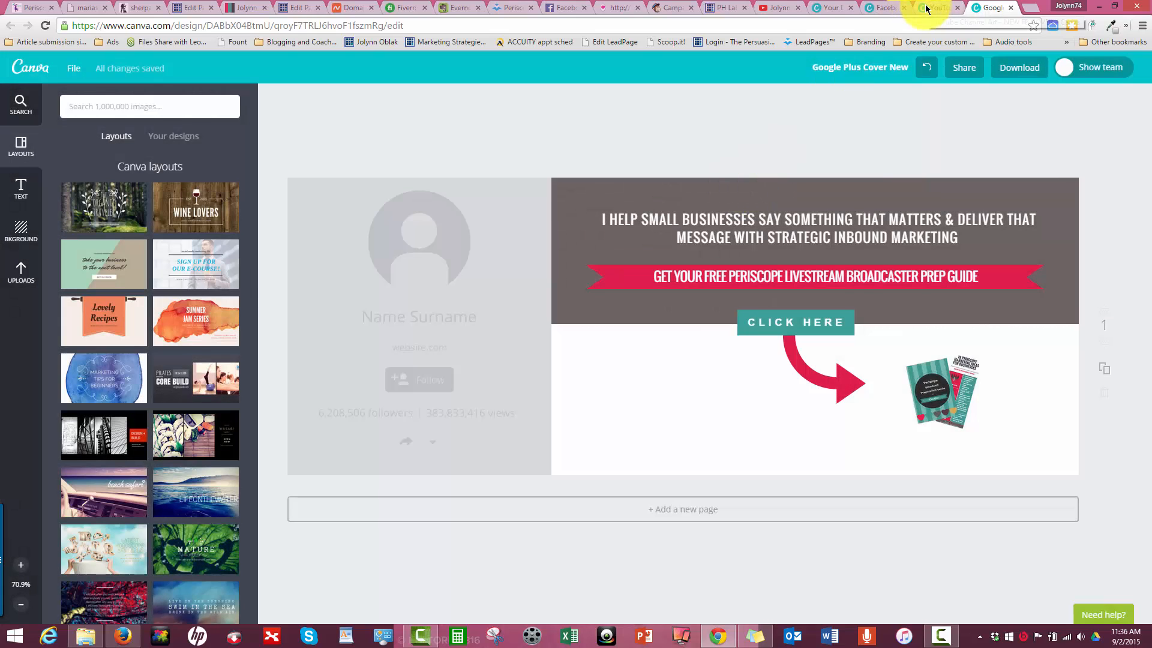
{"action": "left_click", "coordinate": [645, 186]}
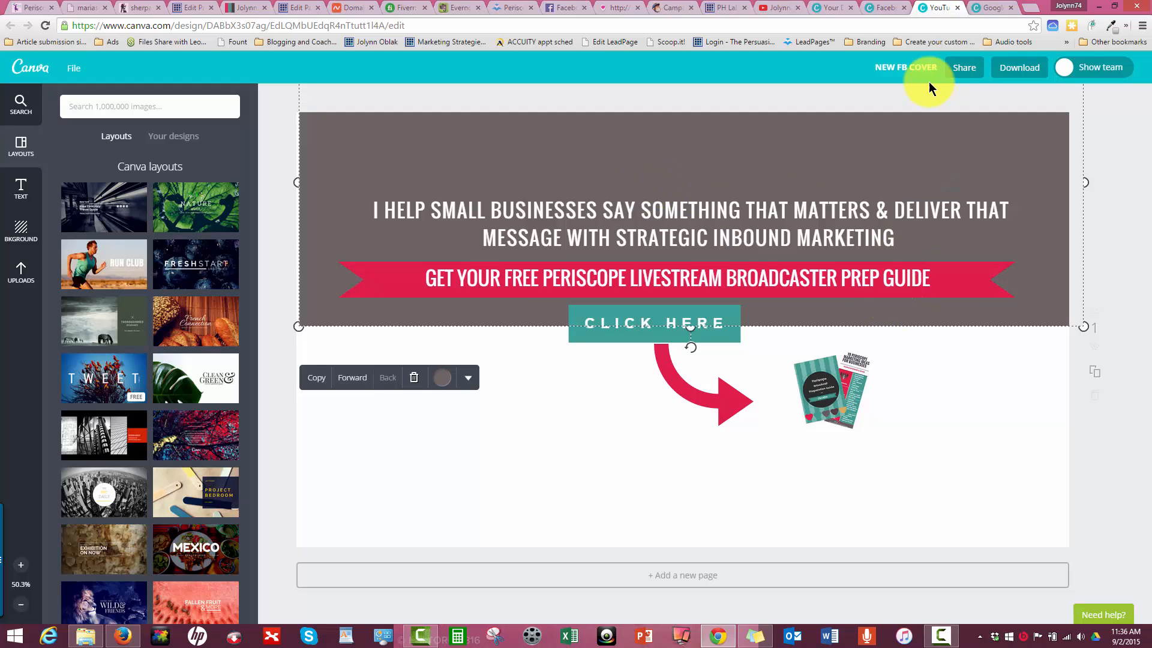
{"action": "left_click_drag", "start_coordinate": [866, 198], "coordinate": [865, 174]}
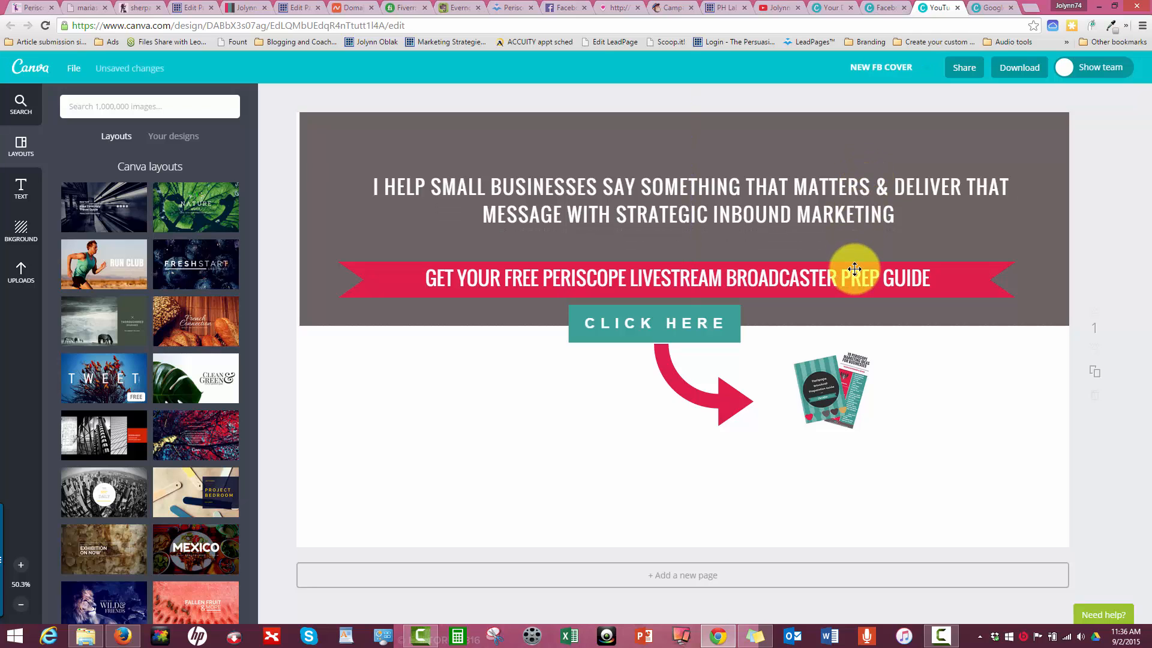
{"action": "left_click_drag", "start_coordinate": [852, 270], "coordinate": [854, 243]}
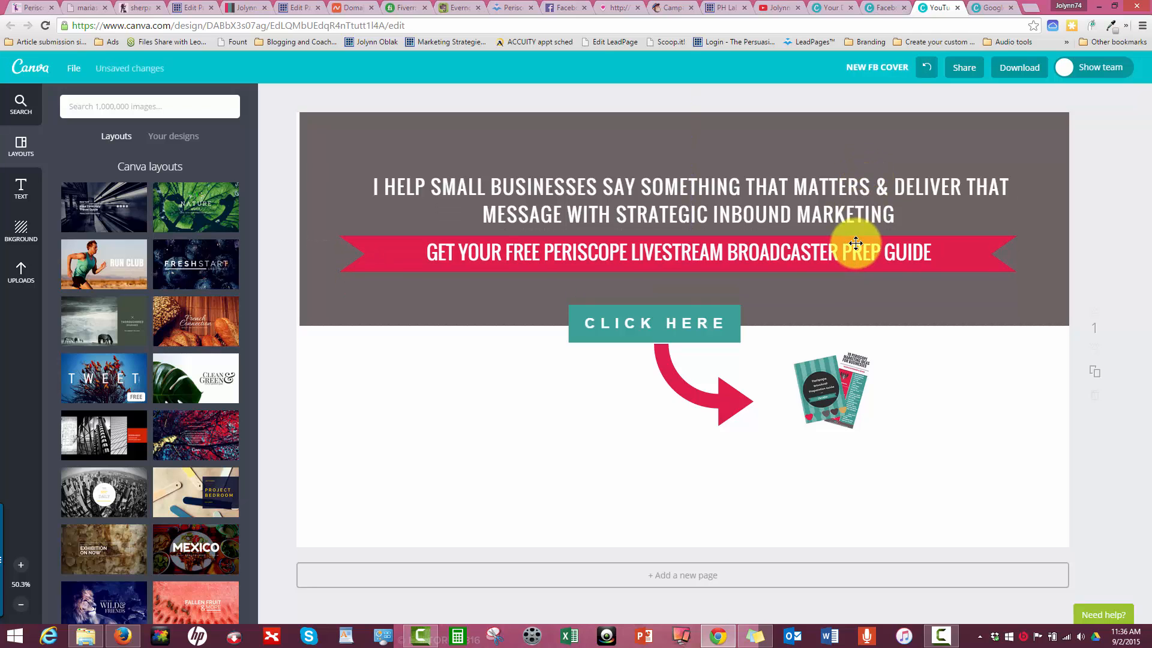
- Enlarge the guide booklets image and the curved red arrow, shifting the arrow slightly left and the booklets closer to its tip
{"action": "left_click", "coordinate": [815, 387]}
{"action": "left_click_drag", "start_coordinate": [891, 422], "coordinate": [1007, 514]}
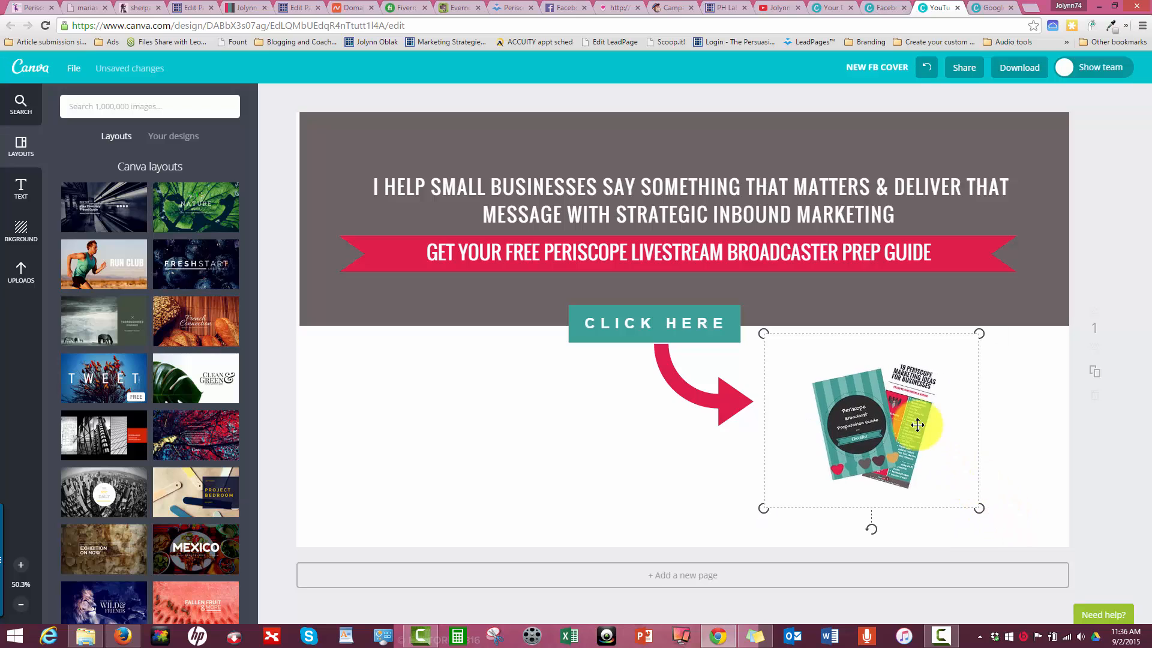
{"action": "left_click_drag", "start_coordinate": [687, 389], "coordinate": [666, 388]}
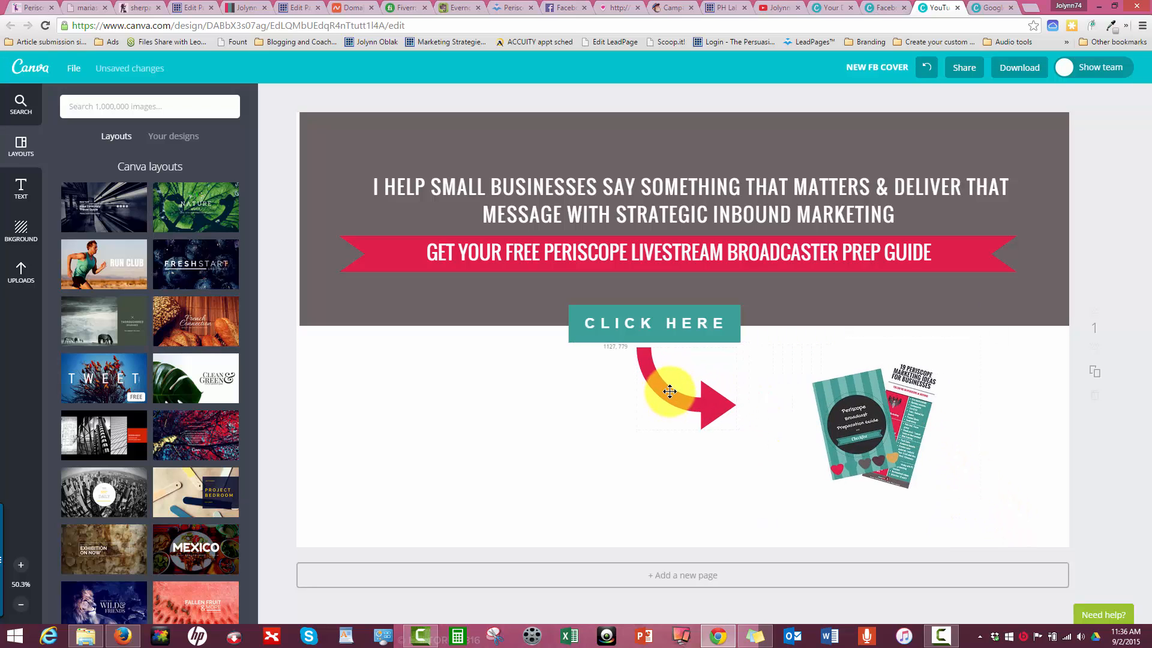
{"action": "left_click_drag", "start_coordinate": [725, 418], "coordinate": [772, 481]}
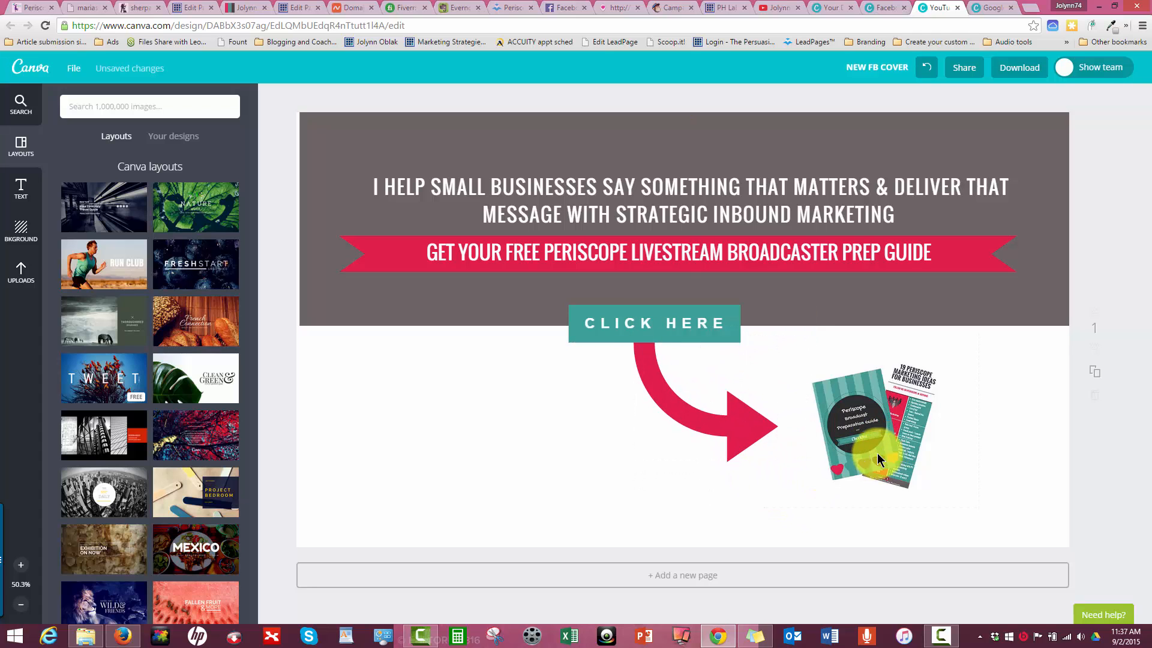
{"action": "left_click_drag", "start_coordinate": [876, 452], "coordinate": [863, 445]}
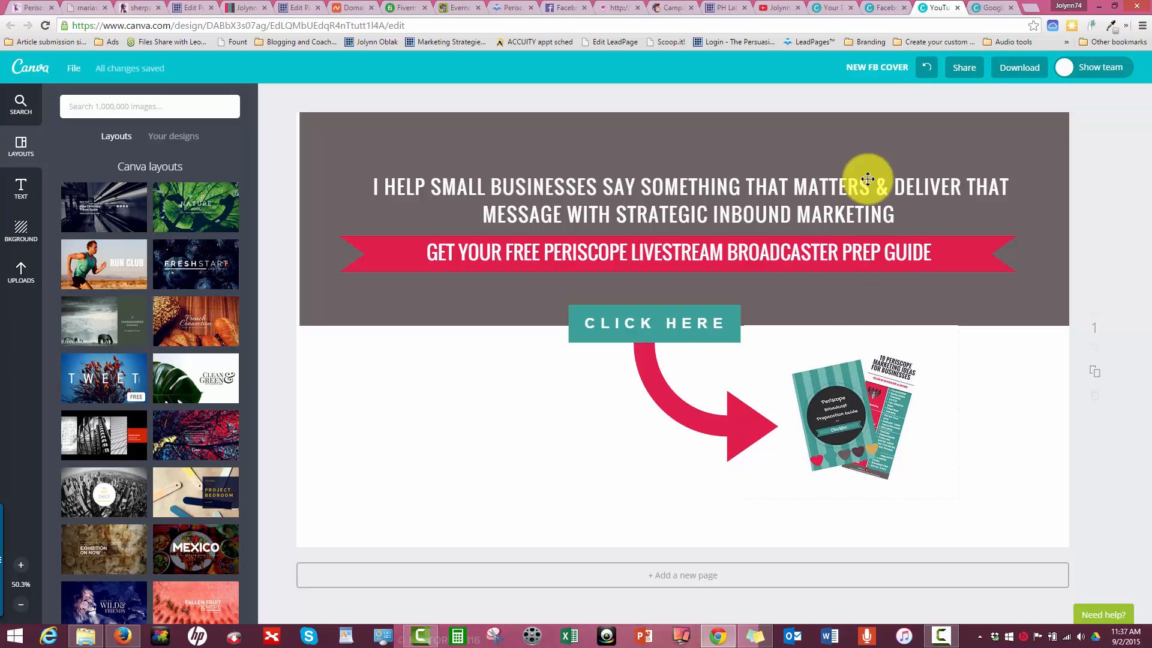
- Rename the YouTube design as "YT cover" and save it
{"action": "left_click", "coordinate": [866, 67]}
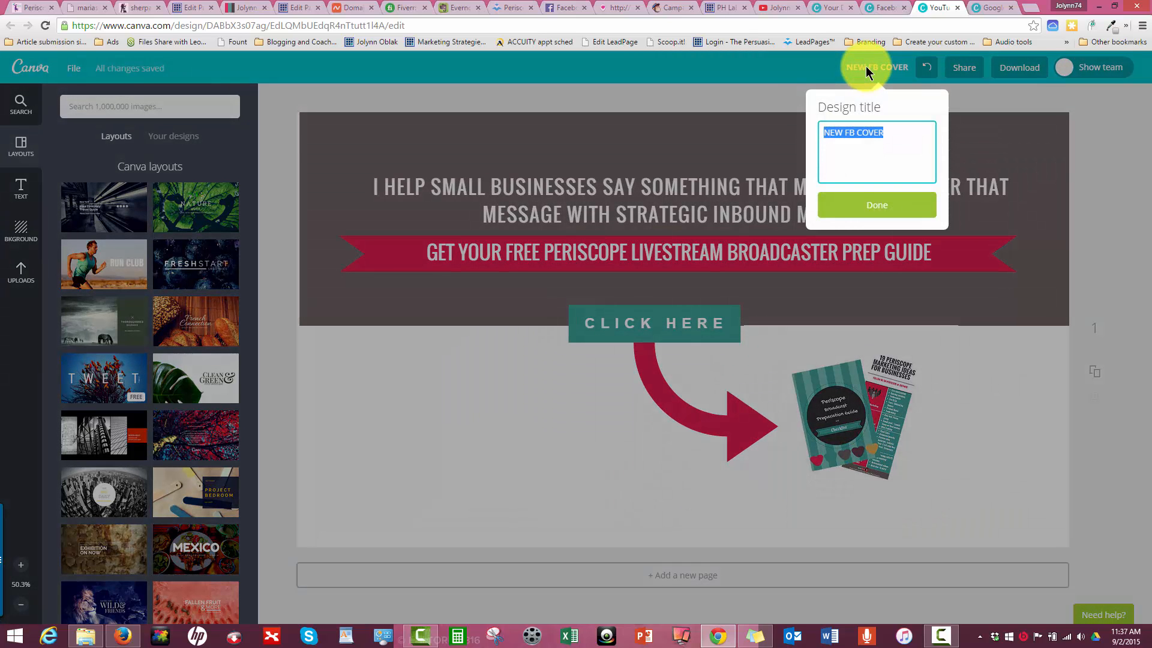
{"action": "type", "text": "YT cov"}
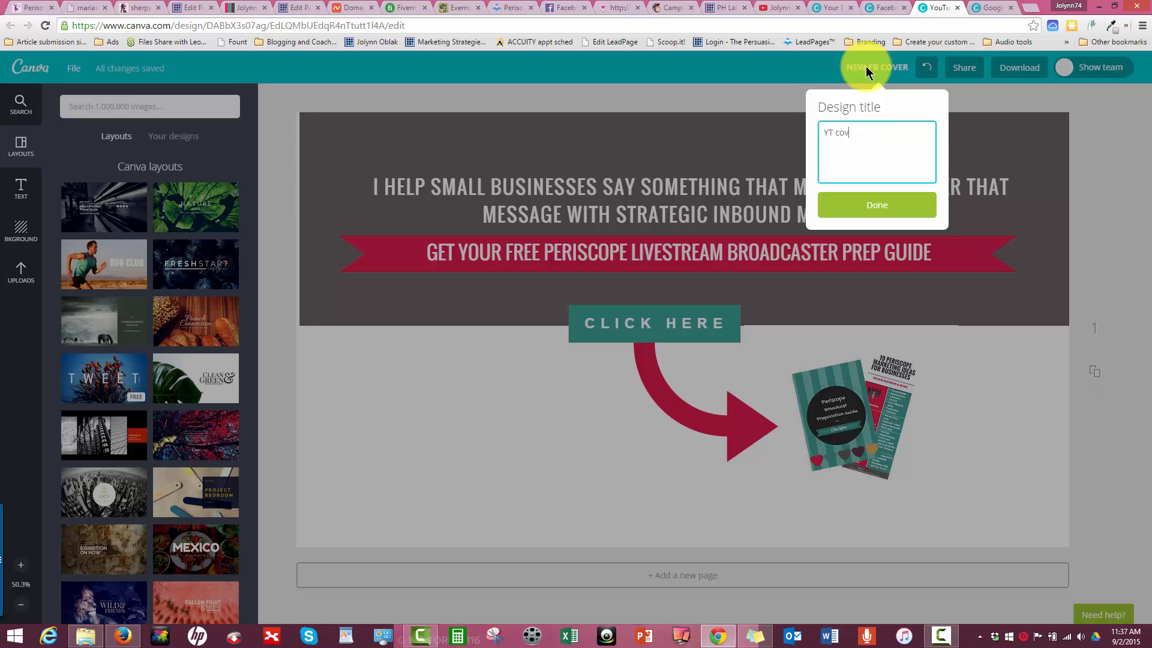
{"action": "type", "text": "er"}
{"action": "left_click", "coordinate": [901, 203]}
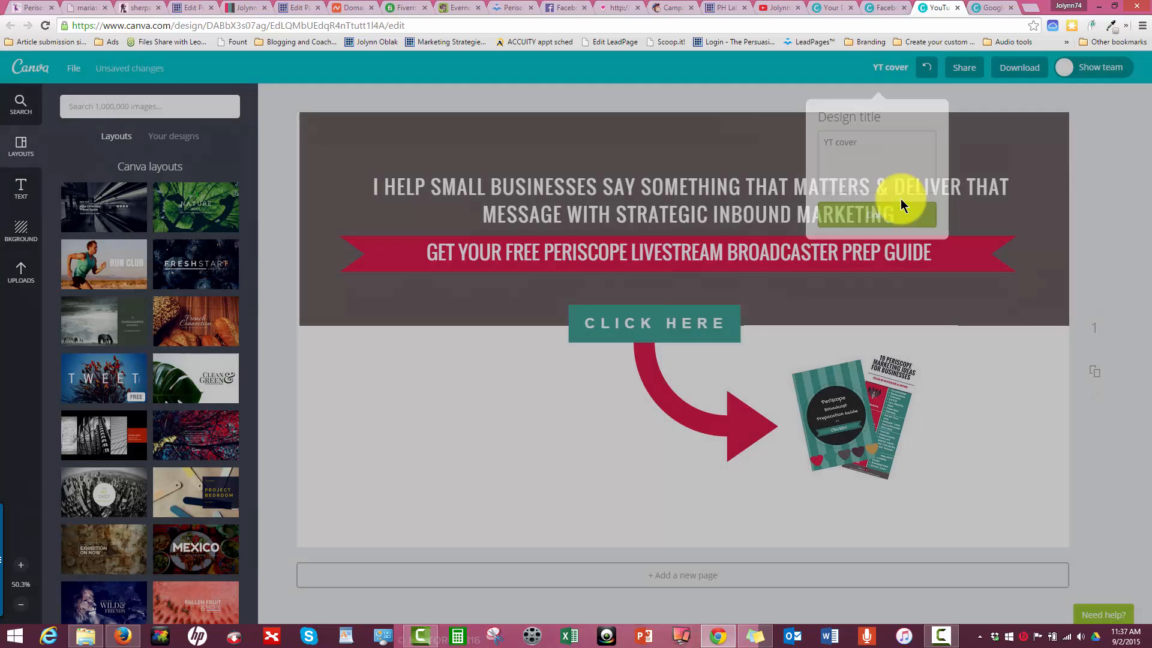
{"action": "left_click", "coordinate": [75, 69]}
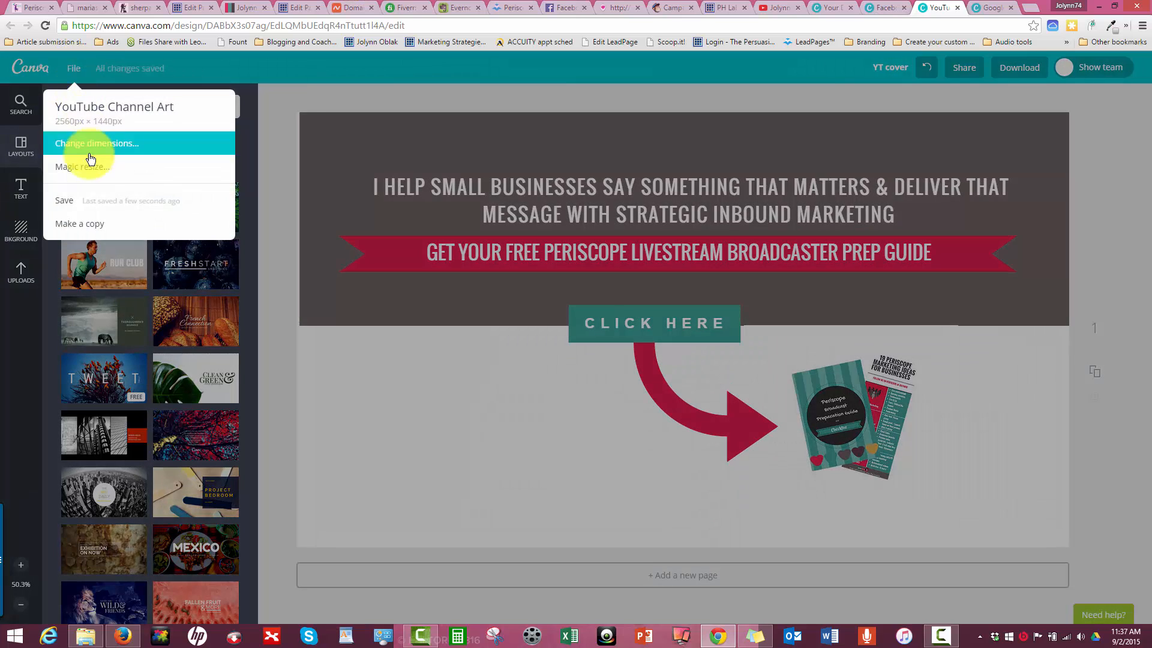
{"action": "left_click", "coordinate": [95, 199]}
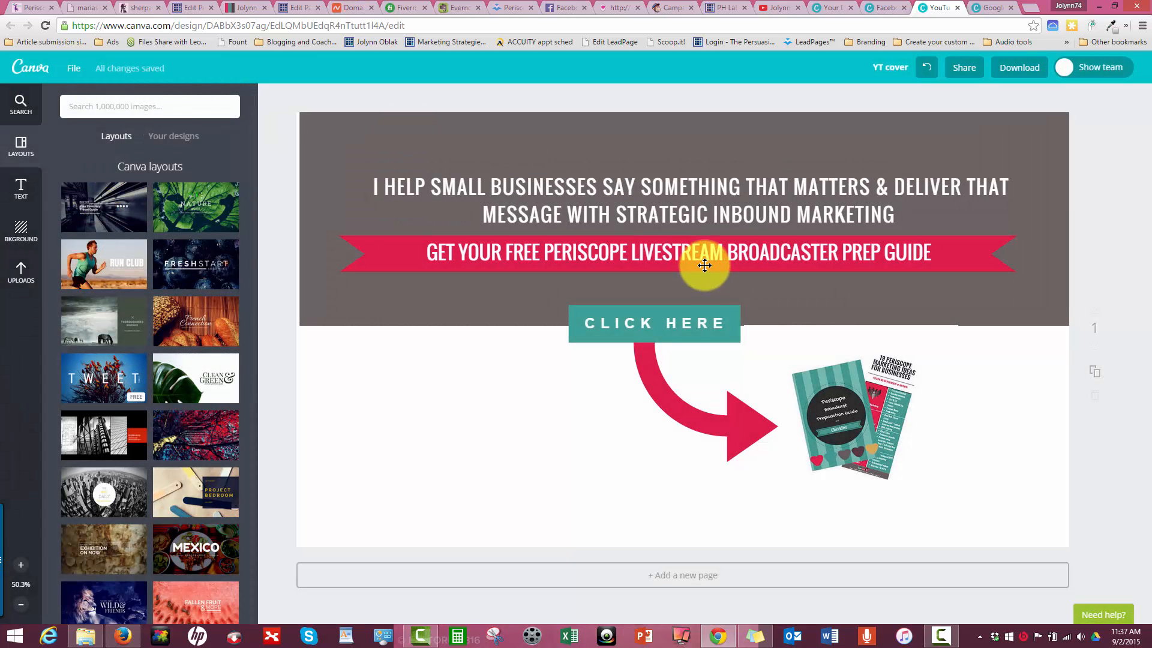
- Examine the preset design types and the custom dimensions option available for resizing the YouTube cover, without resizing it
{"action": "left_click", "coordinate": [74, 67]}
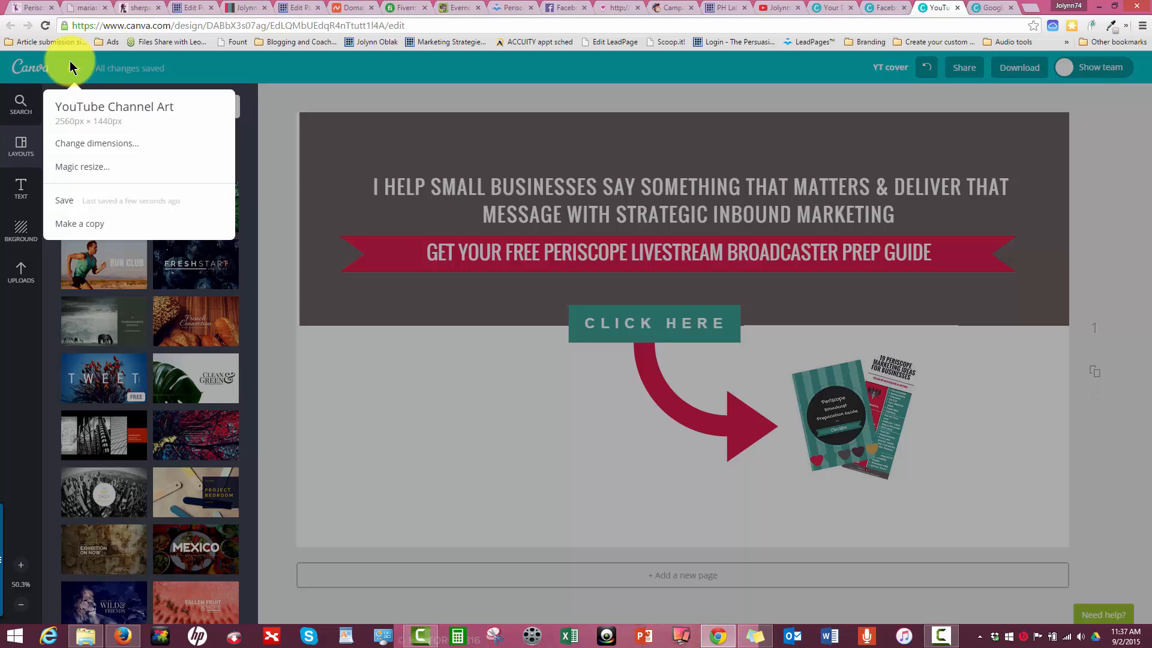
{"action": "left_click", "coordinate": [64, 165]}
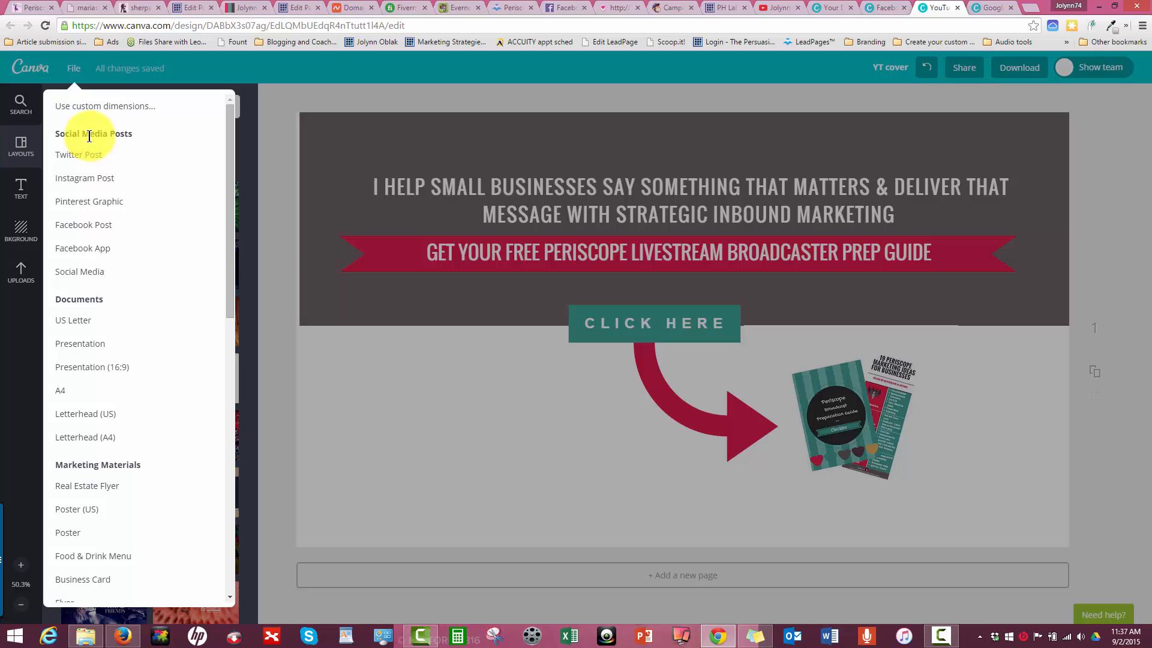
{"action": "scroll", "coordinate": [127, 392], "scroll_direction": "down", "scroll_amount": 5}
{"action": "scroll", "coordinate": [127, 395], "scroll_direction": "down", "scroll_amount": 5}
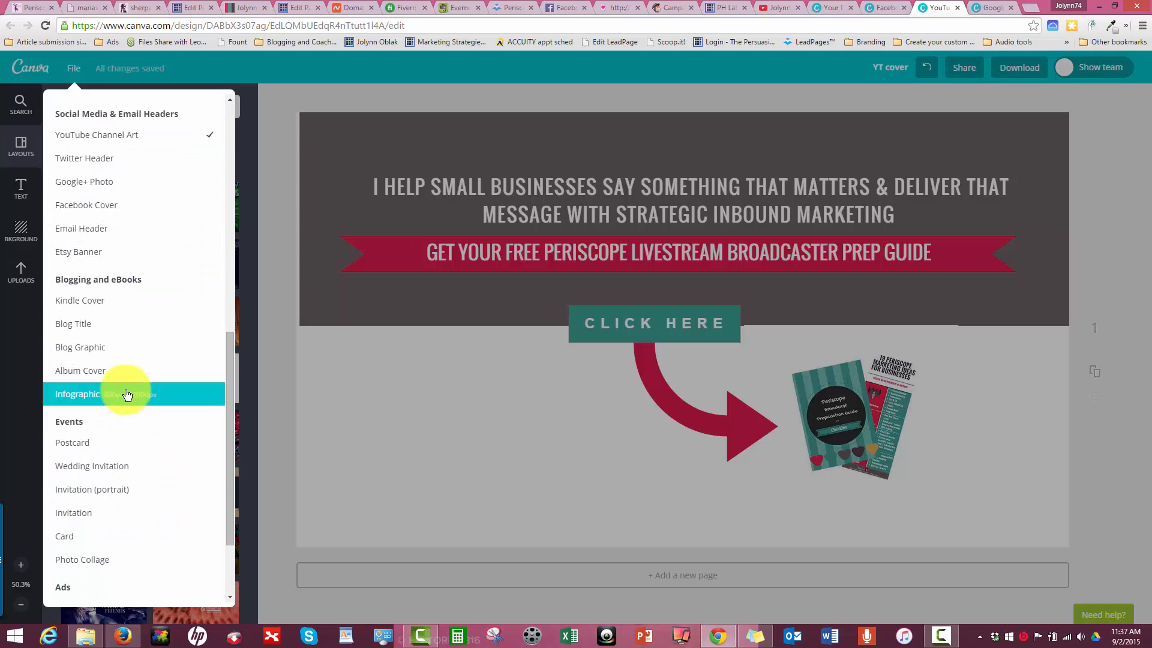
{"action": "scroll", "coordinate": [123, 390], "scroll_direction": "up", "scroll_amount": 10}
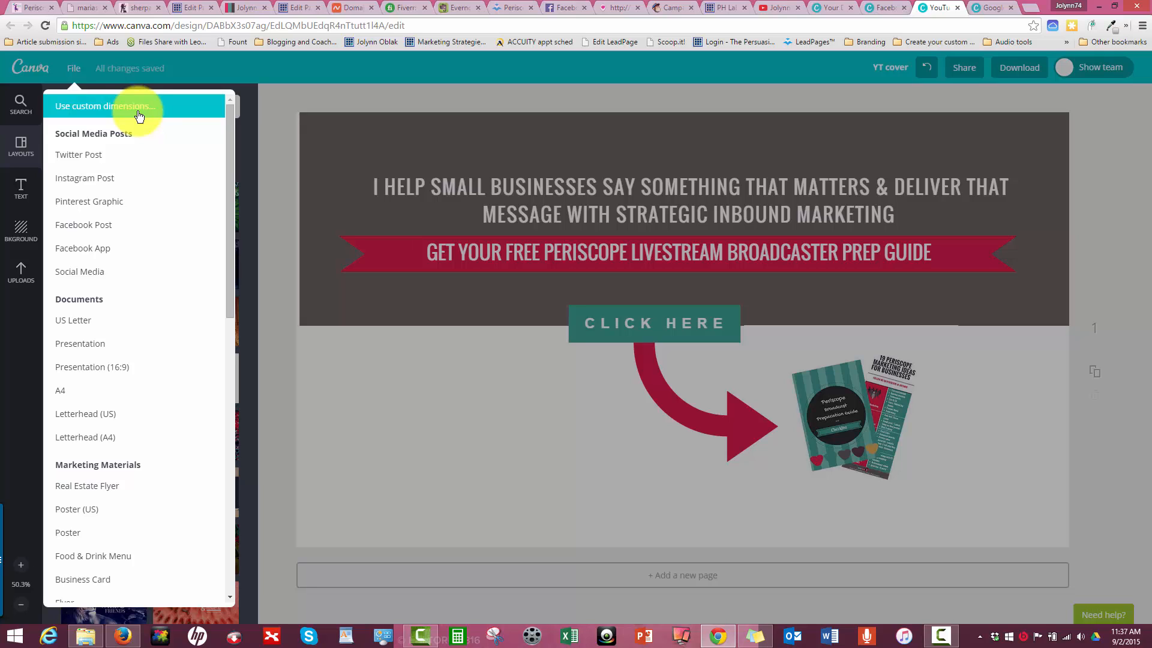
{"action": "left_click", "coordinate": [138, 114]}
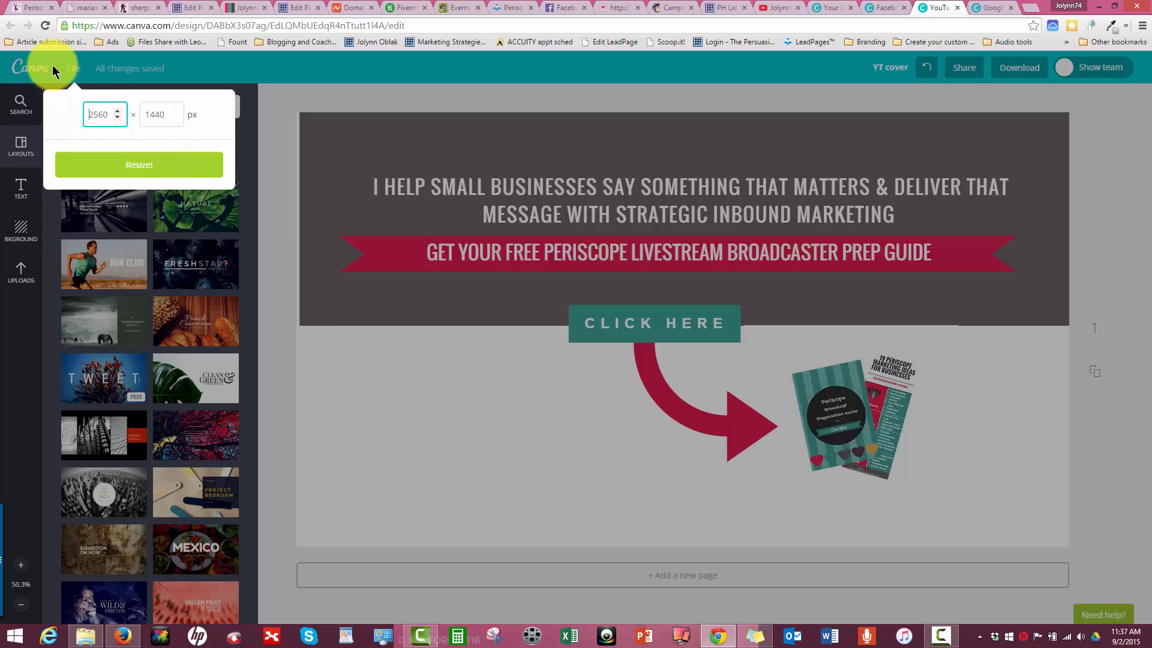
{"action": "left_click", "coordinate": [200, 71]}
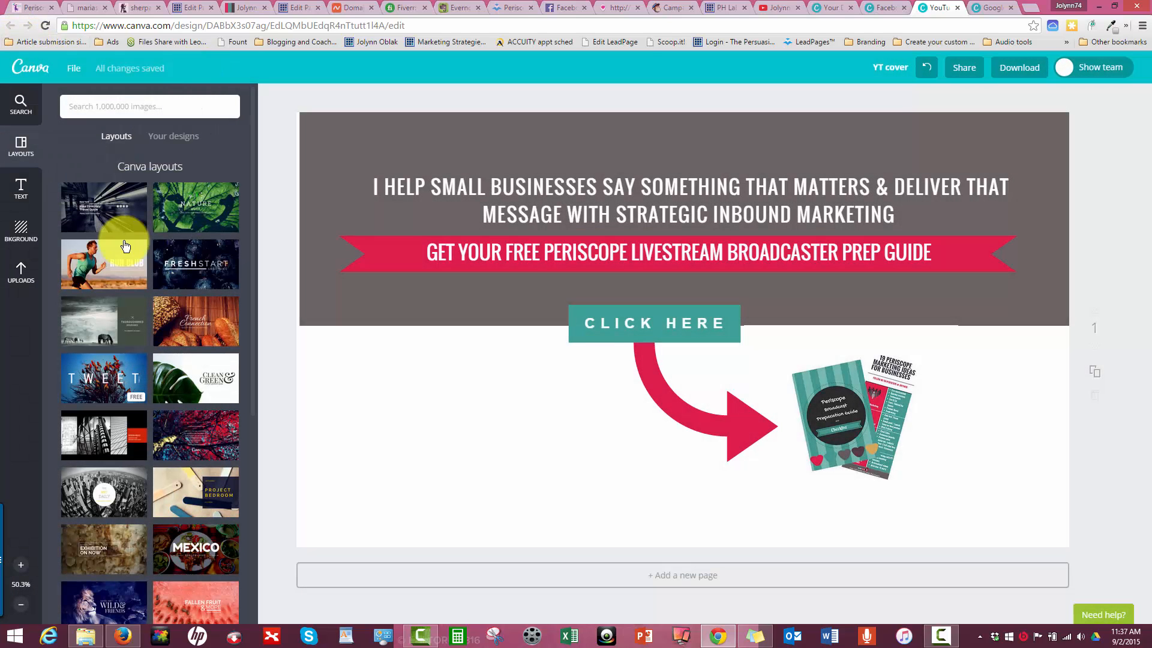
- Look through the layouts and display the categories of searchable design elements
{"action": "scroll", "coordinate": [108, 234], "scroll_direction": "down", "scroll_amount": 1}
{"action": "left_click", "coordinate": [21, 114]}
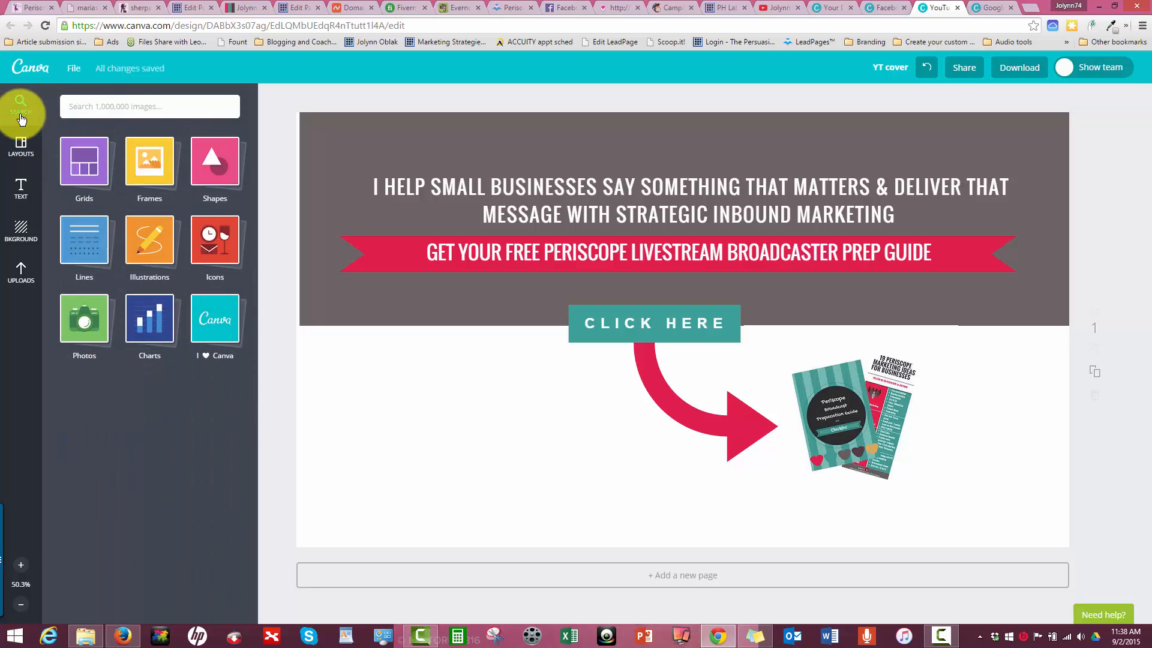
- Return to the overview of own designs and look through the saved designs
{"action": "left_click", "coordinate": [30, 69]}
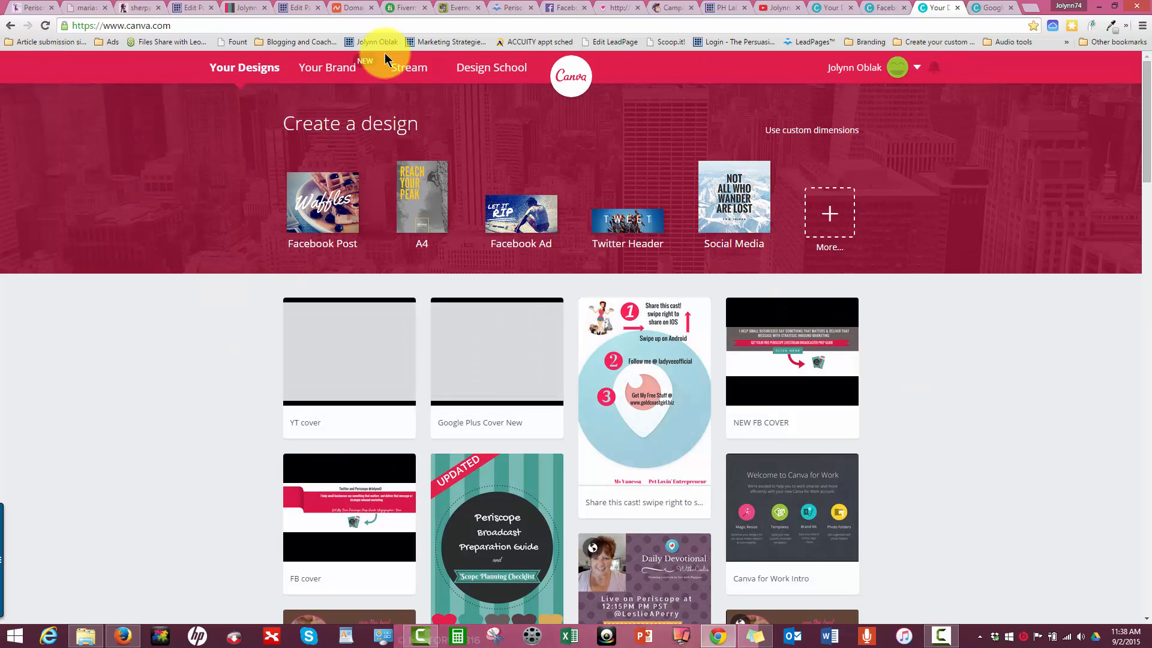
{"action": "scroll", "coordinate": [625, 257], "scroll_direction": "down", "scroll_amount": 15}
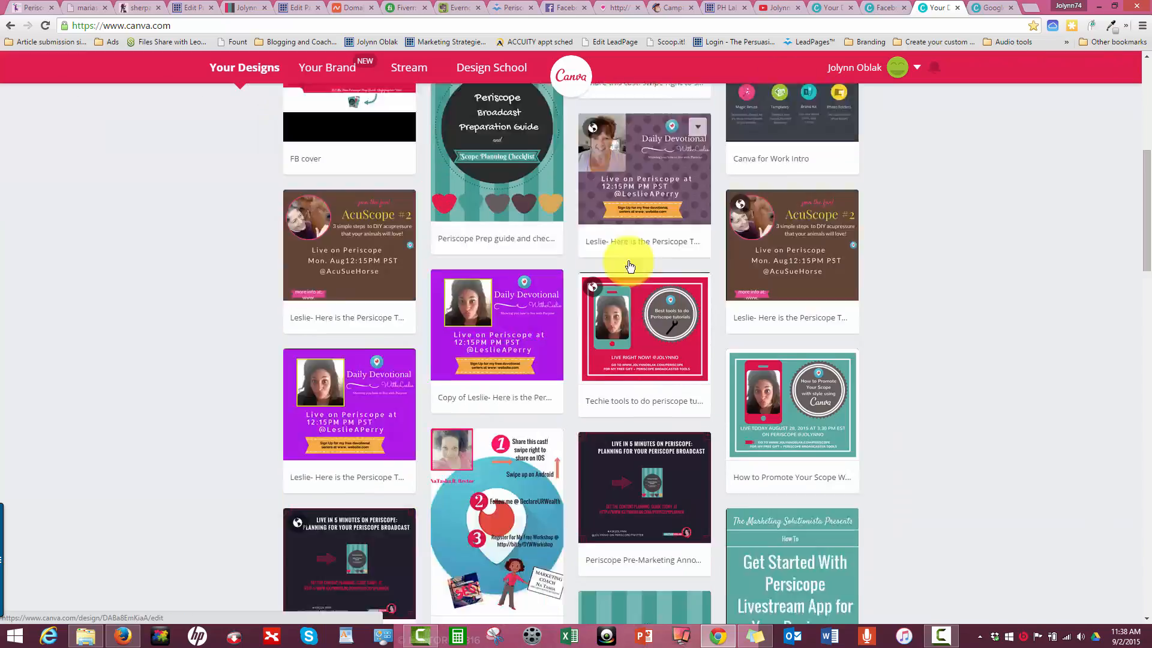
{"action": "scroll", "coordinate": [644, 314], "scroll_direction": "down", "scroll_amount": 20}
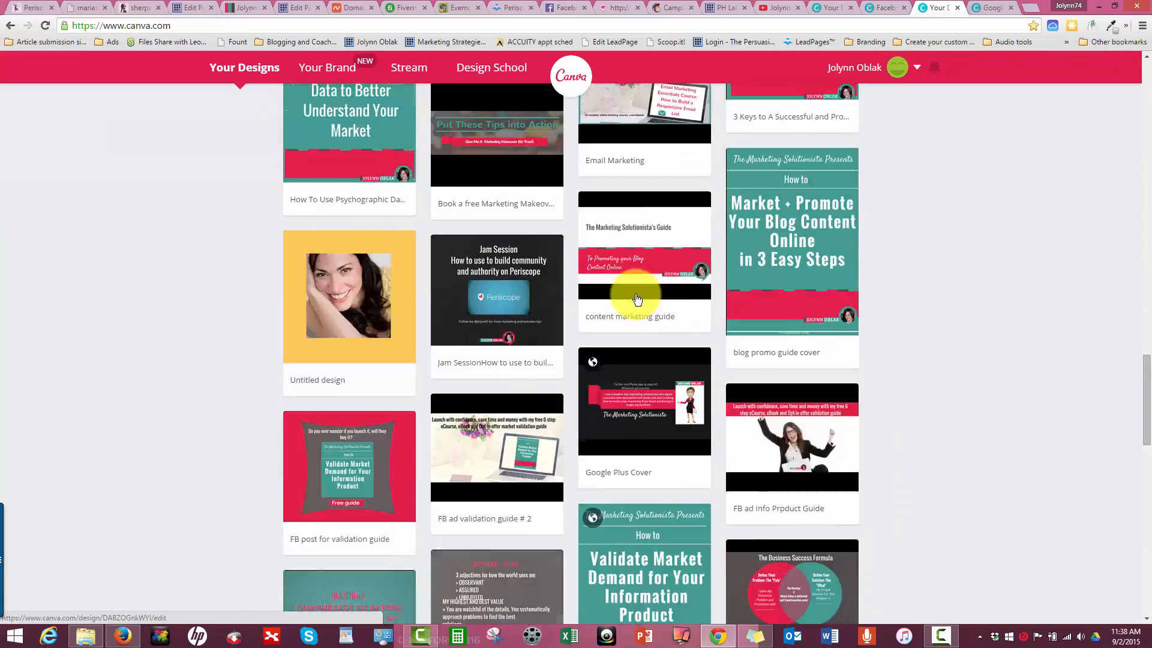
{"action": "scroll", "coordinate": [632, 292], "scroll_direction": "down", "scroll_amount": 5}
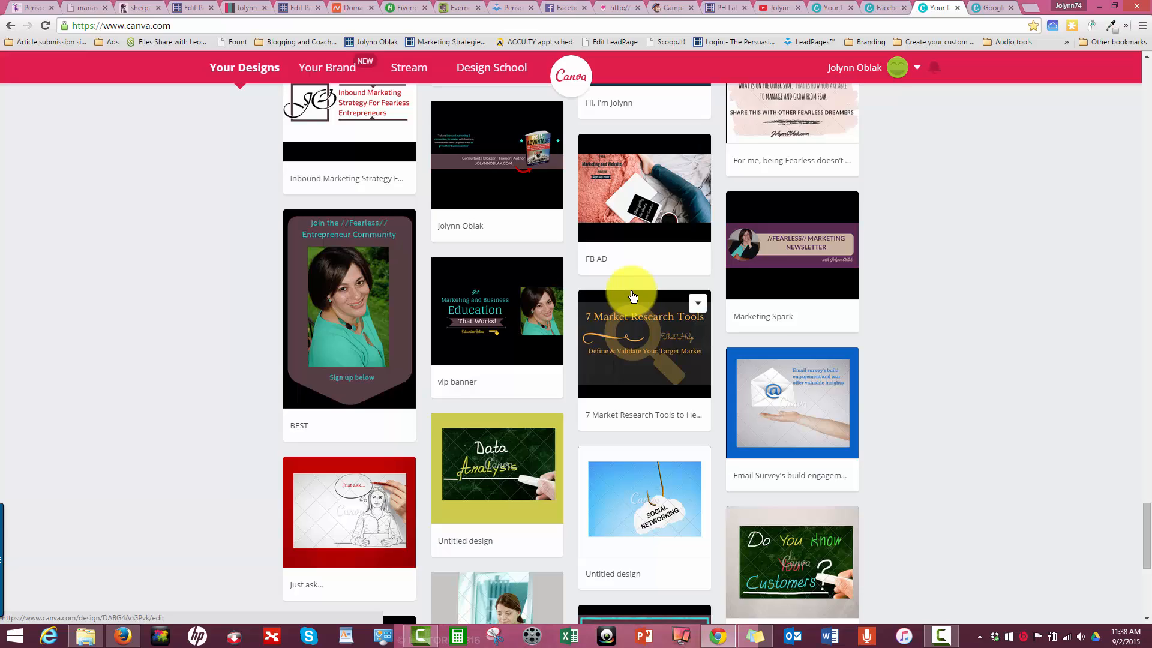
{"action": "scroll", "coordinate": [633, 294], "scroll_direction": "up", "scroll_amount": 10}
{"action": "scroll", "coordinate": [632, 294], "scroll_direction": "up", "scroll_amount": 20}
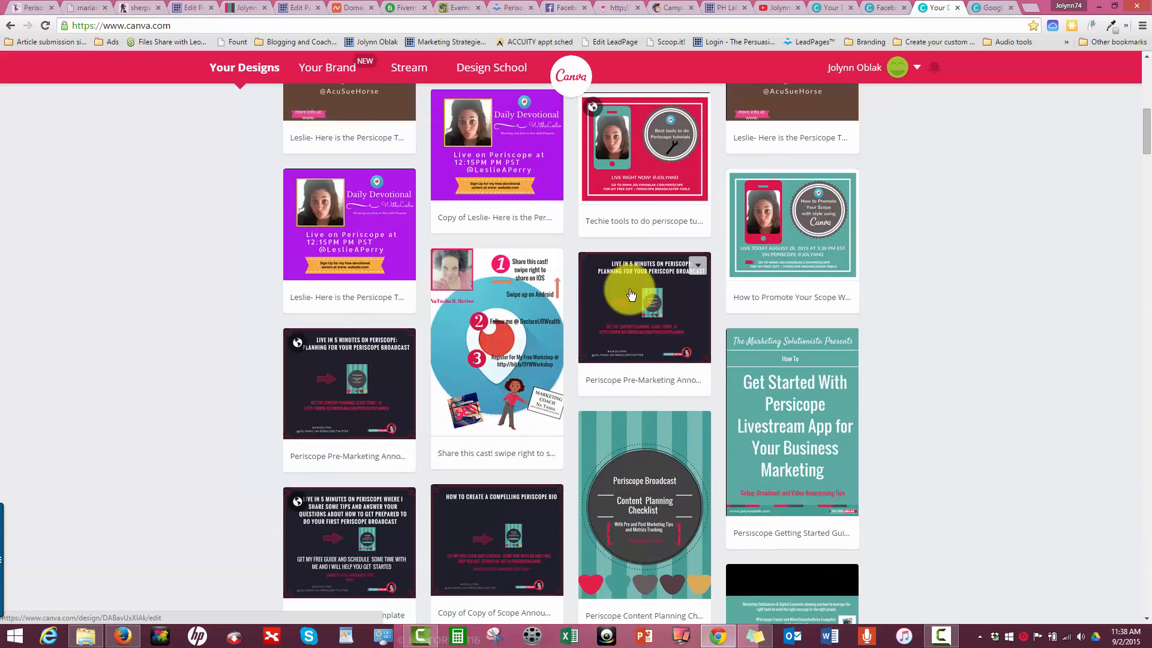
{"action": "scroll", "coordinate": [514, 295], "scroll_direction": "down", "scroll_amount": 15}
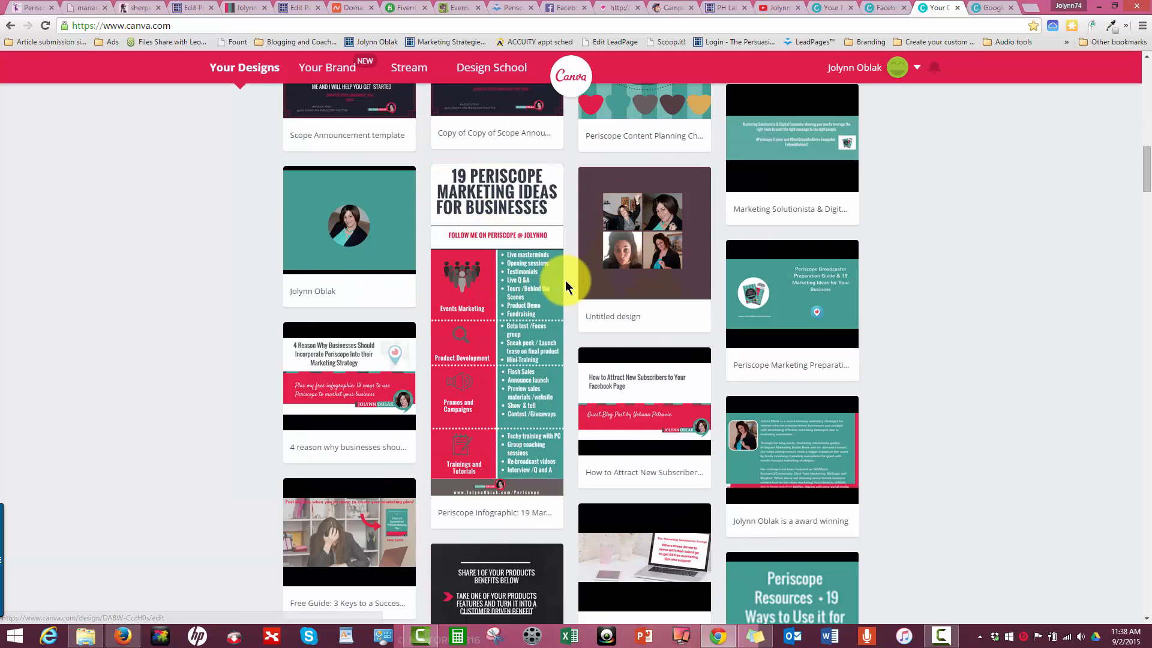
{"action": "scroll", "coordinate": [565, 280], "scroll_direction": "up", "scroll_amount": 10}
{"action": "scroll", "coordinate": [565, 280], "scroll_direction": "up", "scroll_amount": 5}
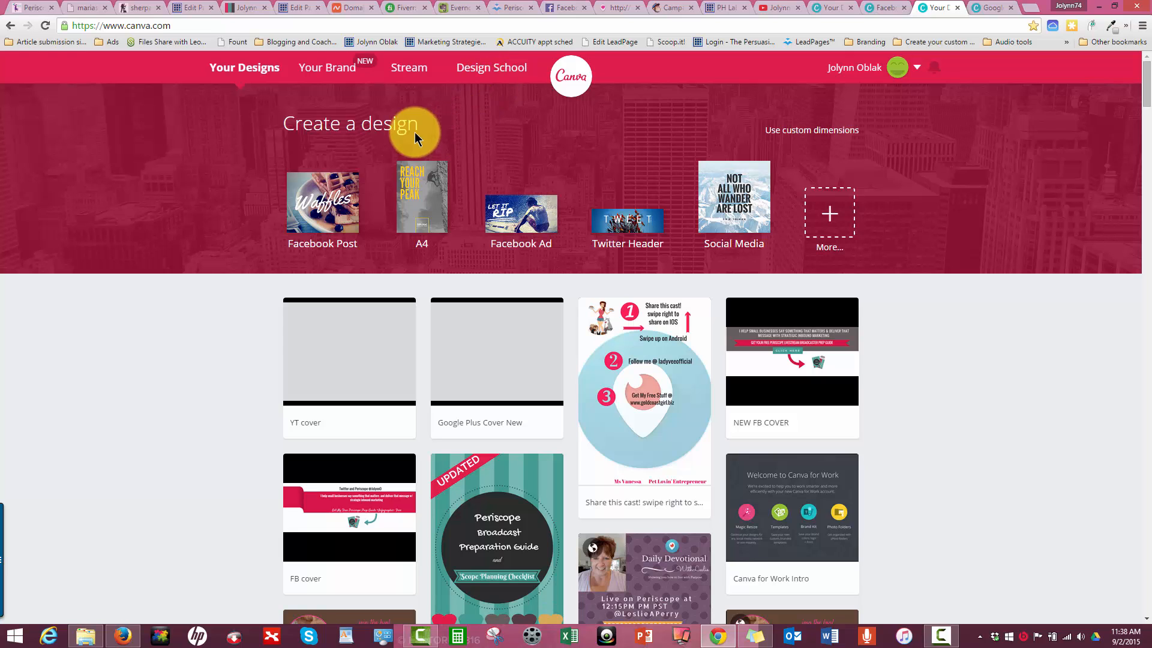
- Open the Brand Kit and examine its colors, heading, sub-heading and body fonts, and logos
{"action": "left_click", "coordinate": [323, 69]}
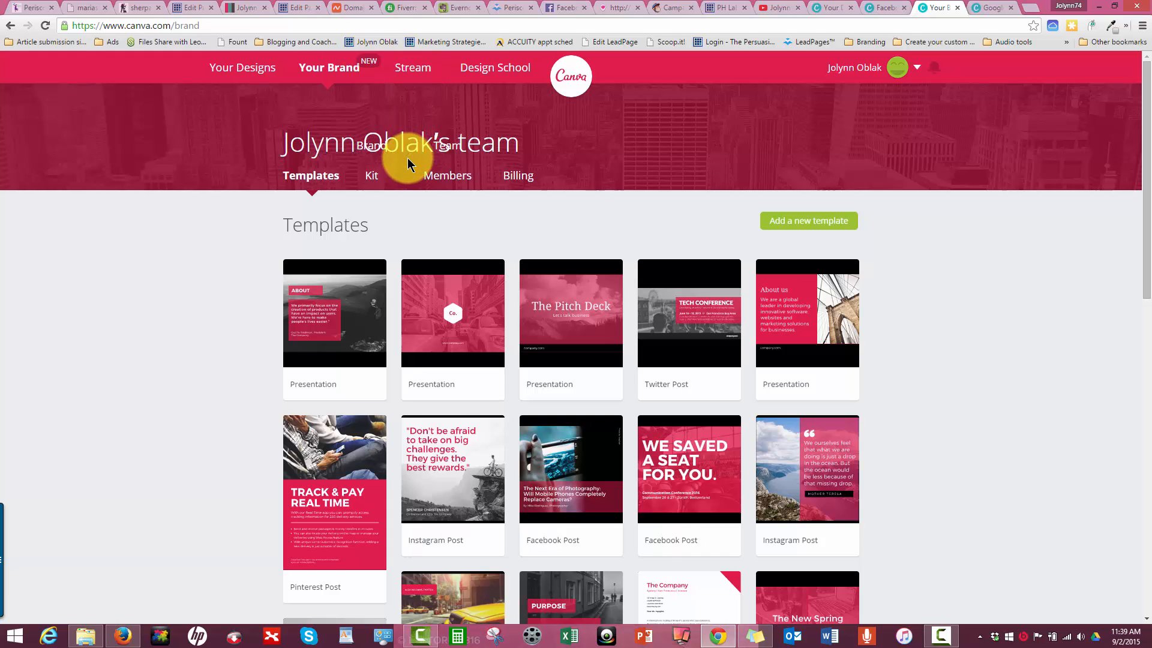
{"action": "left_click", "coordinate": [371, 177]}
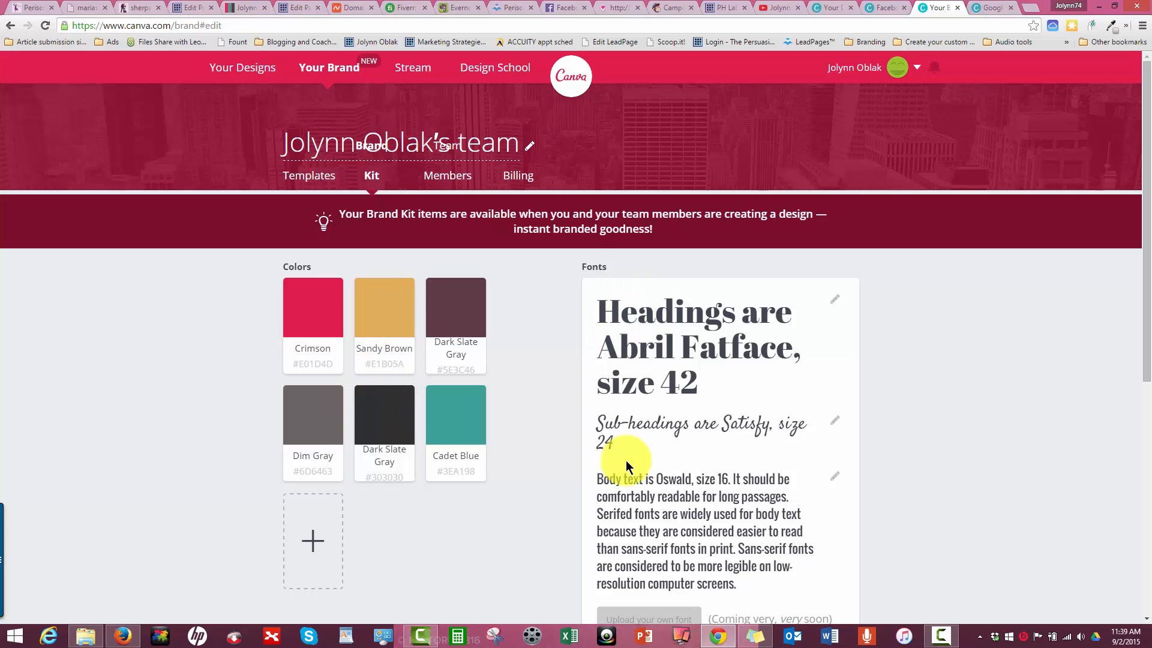
{"action": "scroll", "coordinate": [618, 468], "scroll_direction": "down", "scroll_amount": 3}
{"action": "scroll", "coordinate": [648, 276], "scroll_direction": "up", "scroll_amount": 1}
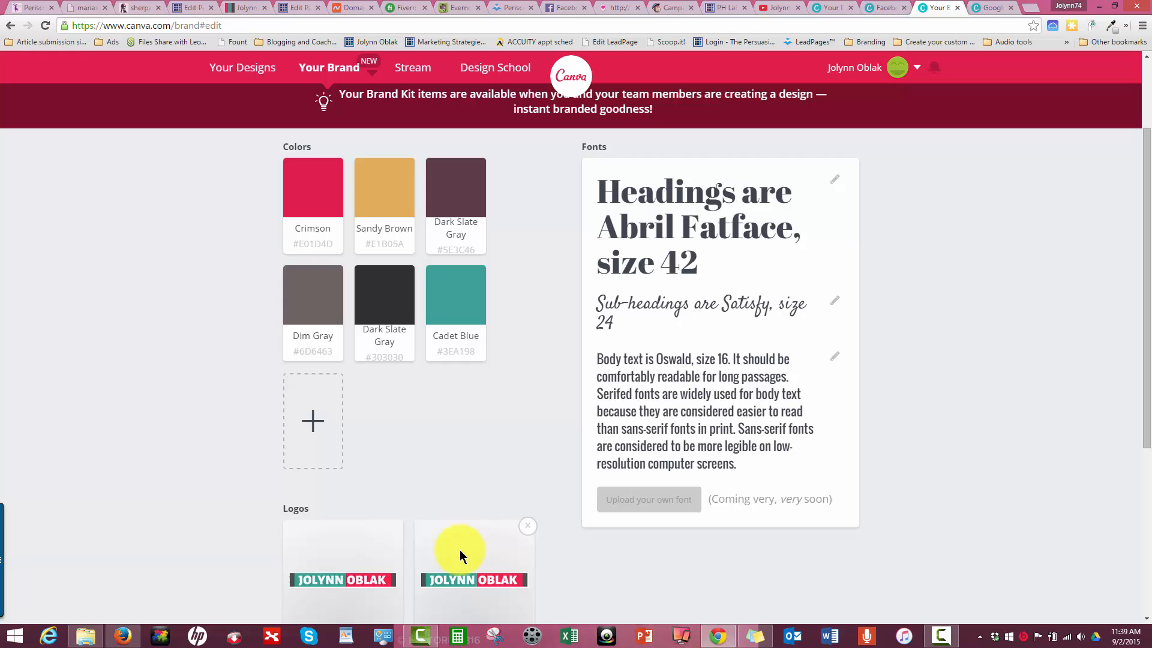
{"action": "scroll", "coordinate": [458, 544], "scroll_direction": "down", "scroll_amount": 5}
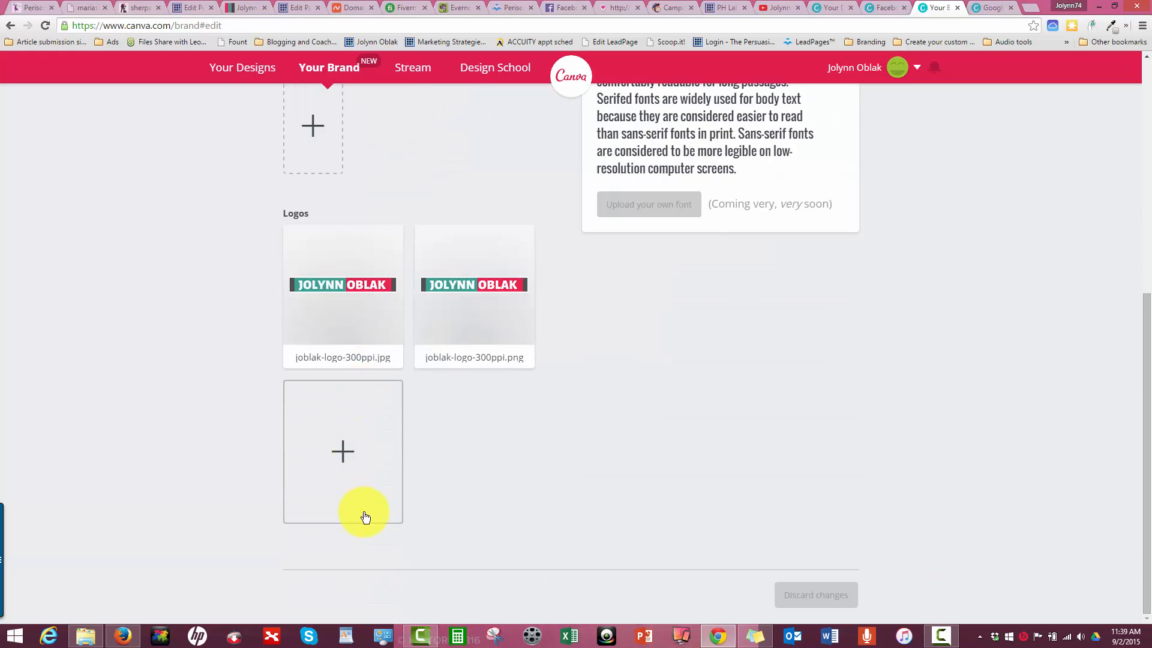
{"action": "scroll", "coordinate": [365, 517], "scroll_direction": "up", "scroll_amount": 7}
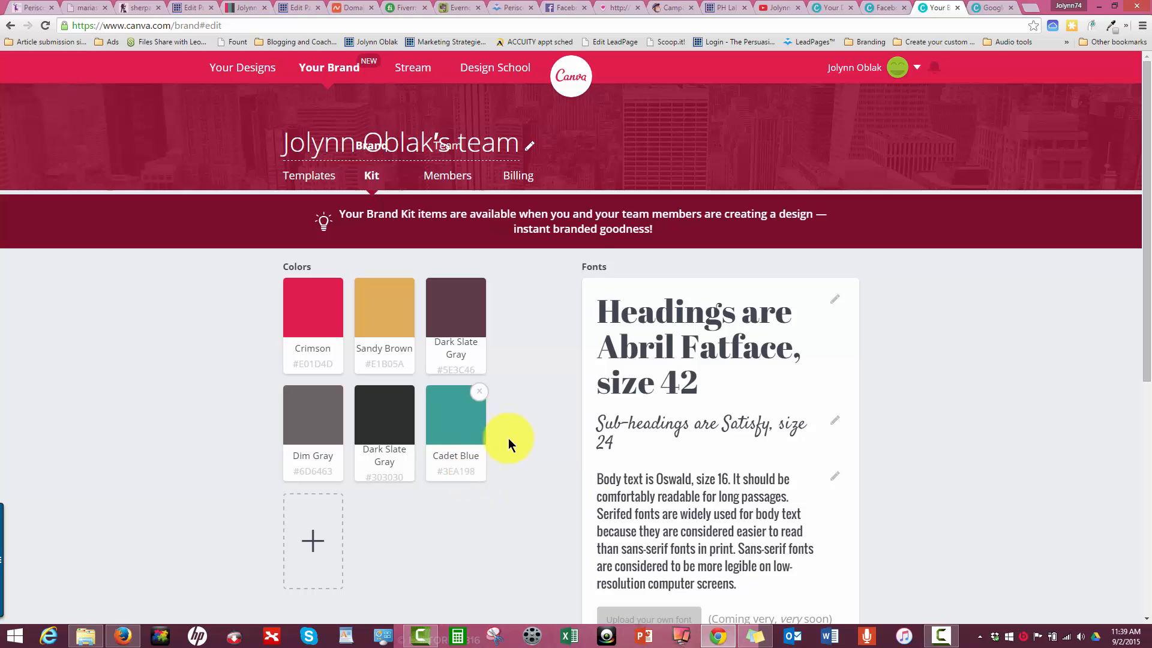
{"action": "scroll", "coordinate": [652, 300], "scroll_direction": "down", "scroll_amount": 1}
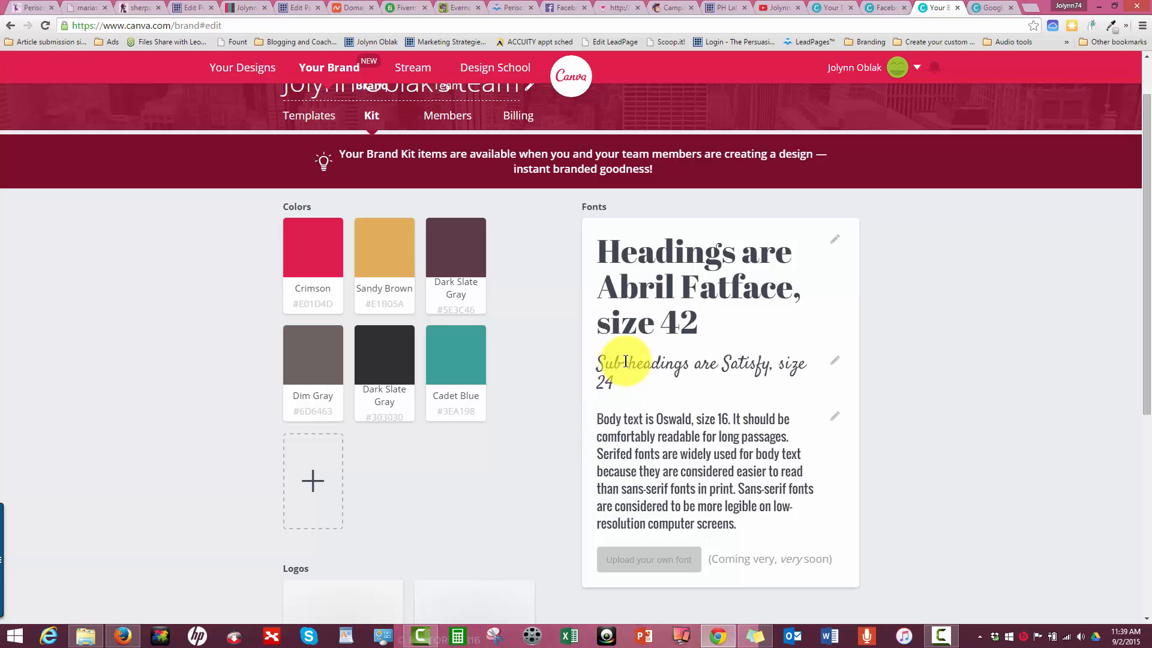
- Examine the font, size and style settings of the brand's sub-headings, body text and headings without changing them
{"action": "left_click", "coordinate": [835, 361]}
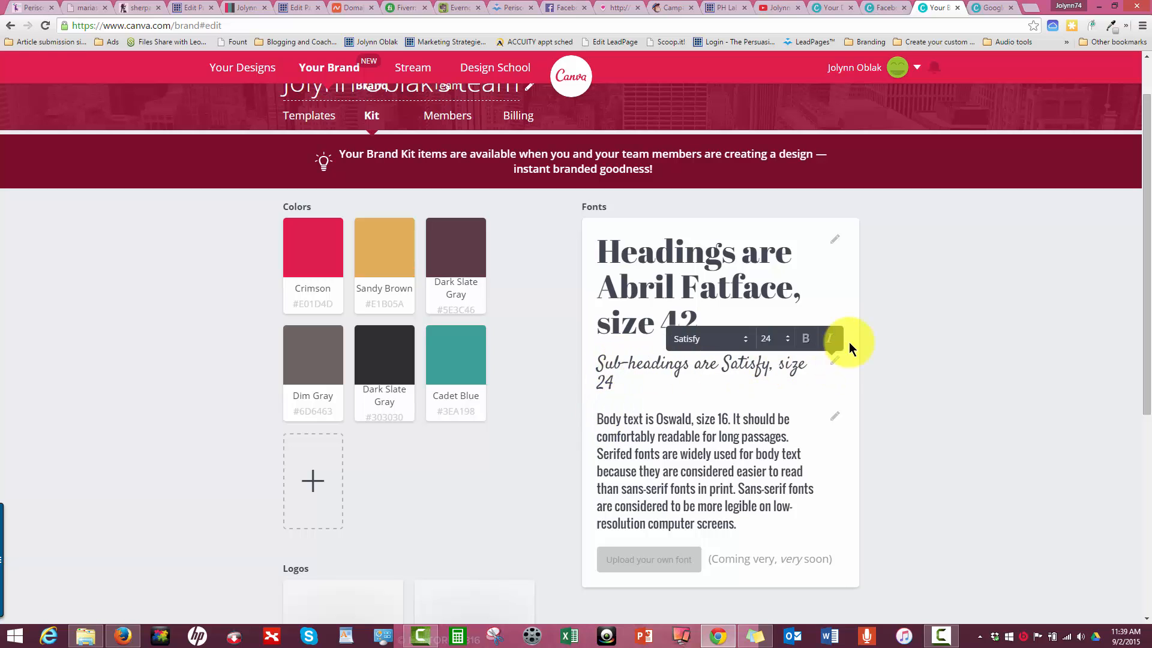
{"action": "left_click", "coordinate": [887, 315]}
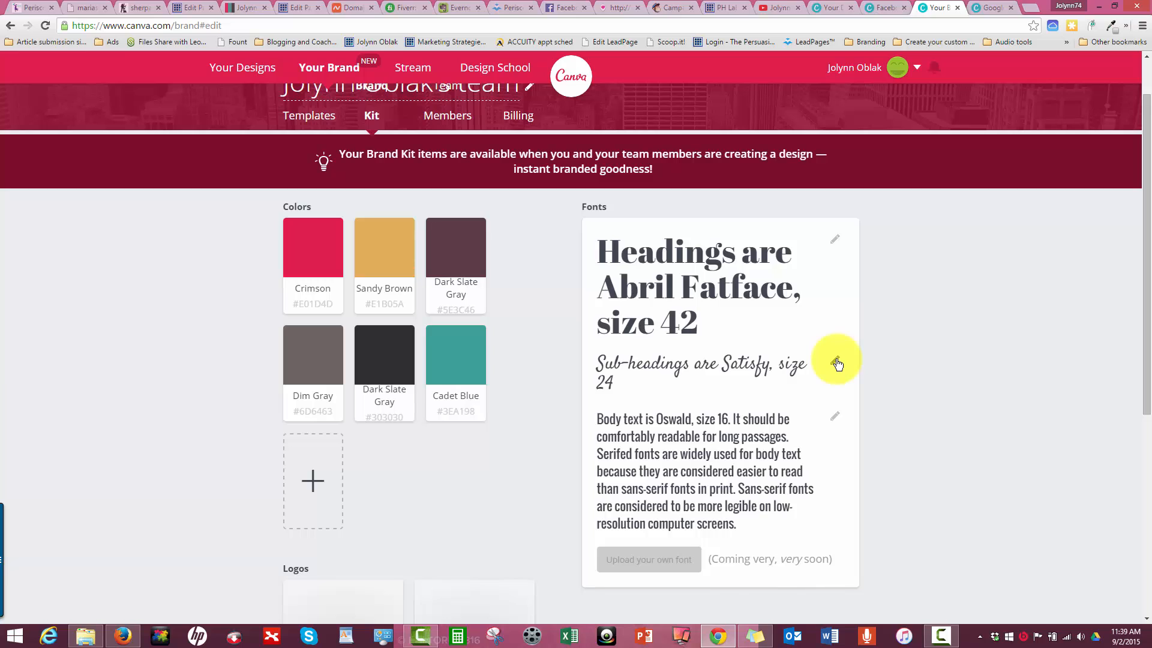
{"action": "left_click", "coordinate": [831, 418]}
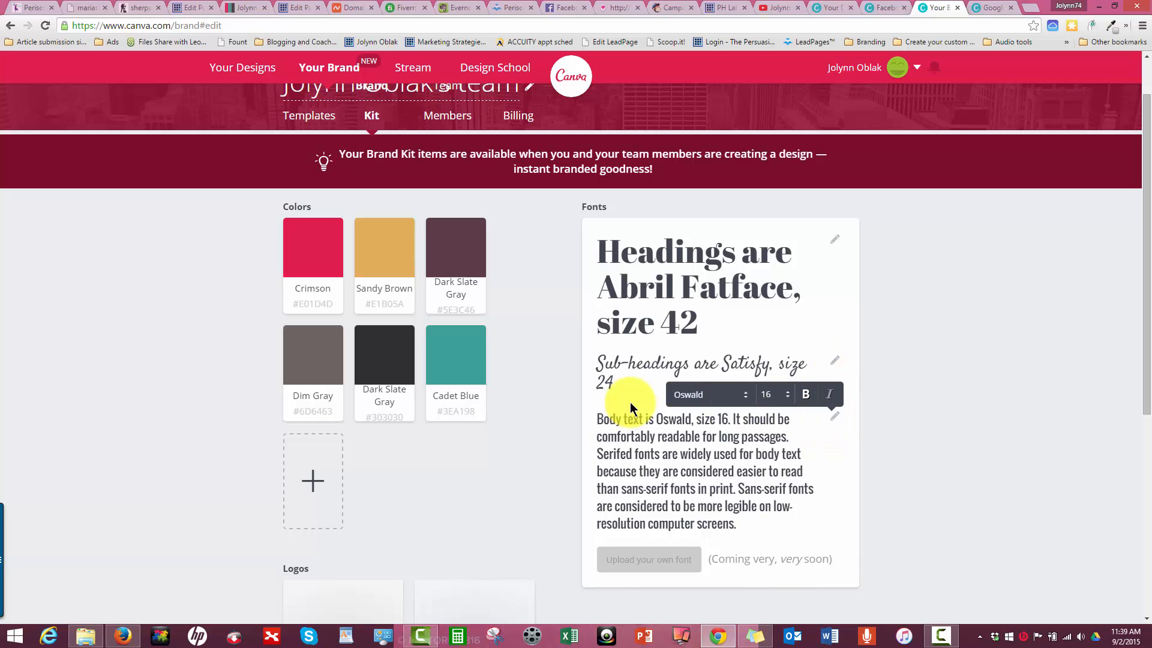
{"action": "left_click", "coordinate": [988, 339]}
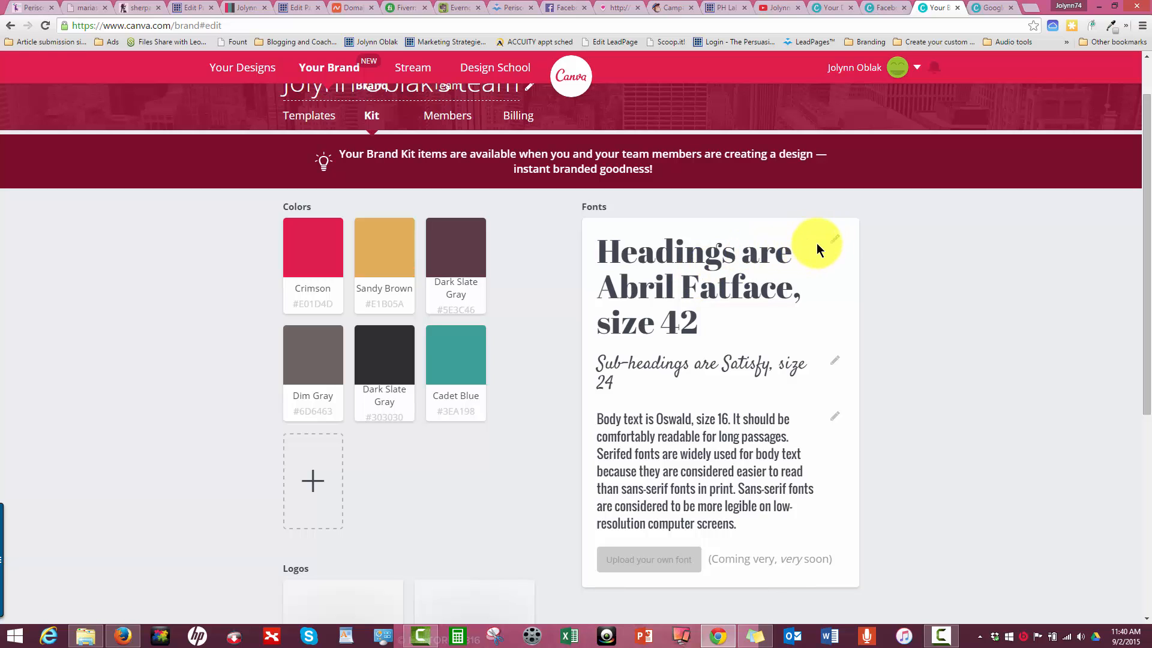
{"action": "left_click", "coordinate": [833, 246]}
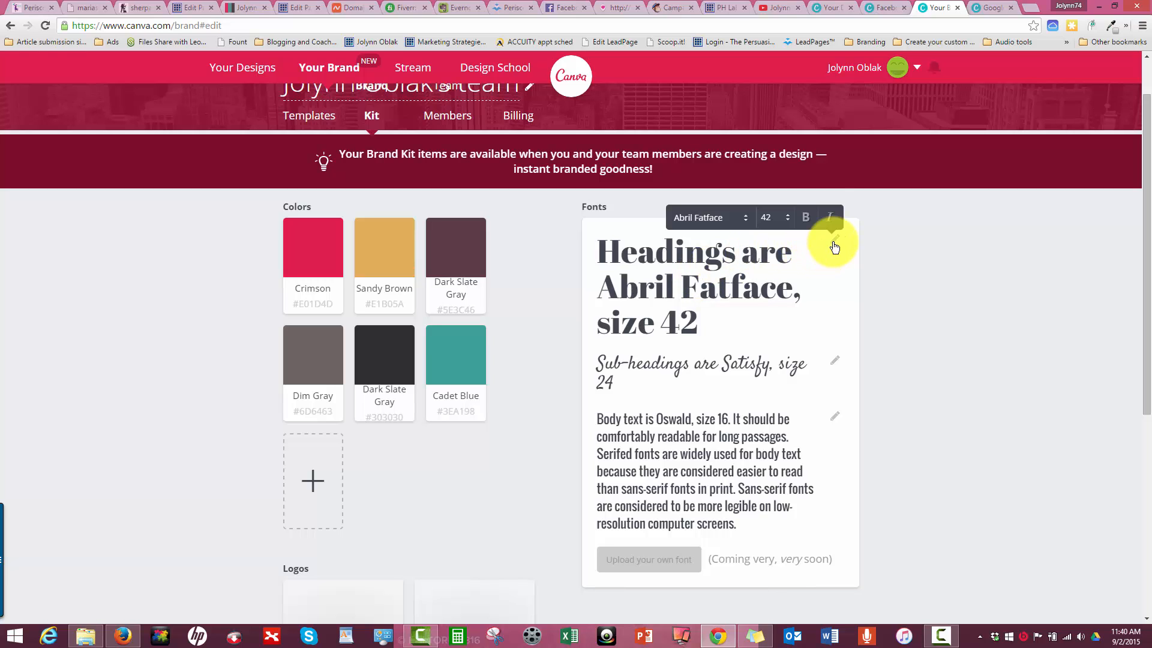
{"action": "left_click", "coordinate": [955, 236]}
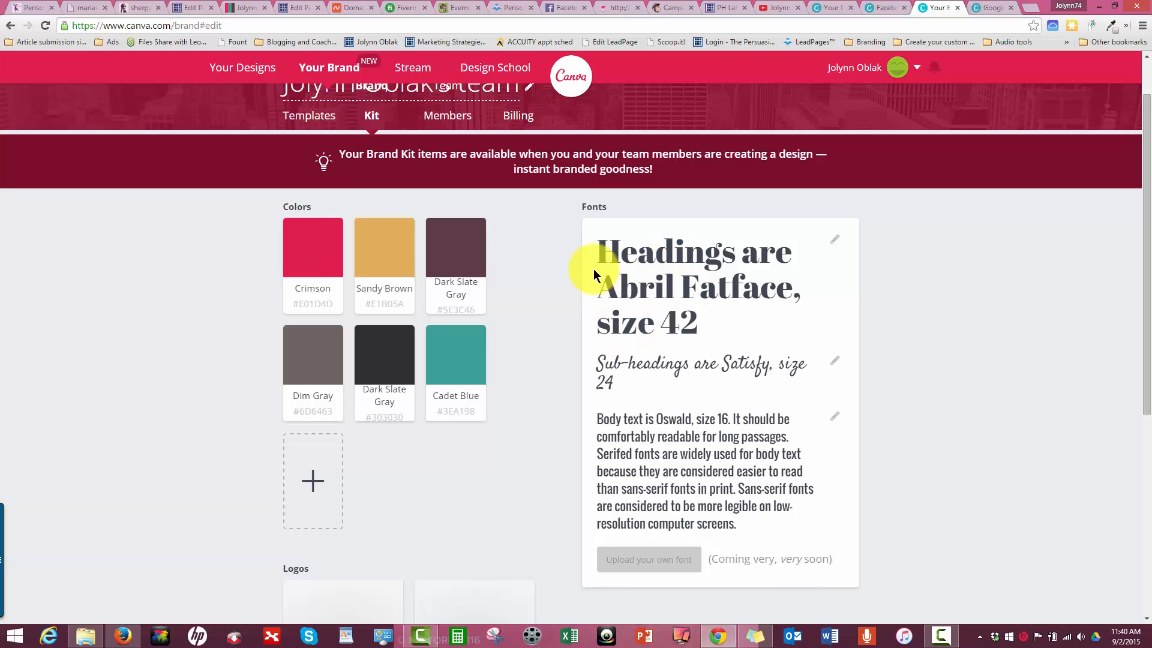
- Review the heading font settings, the font upload option and the logos section of the Brand Kit
{"action": "scroll", "coordinate": [660, 444], "scroll_direction": "down", "scroll_amount": 1}
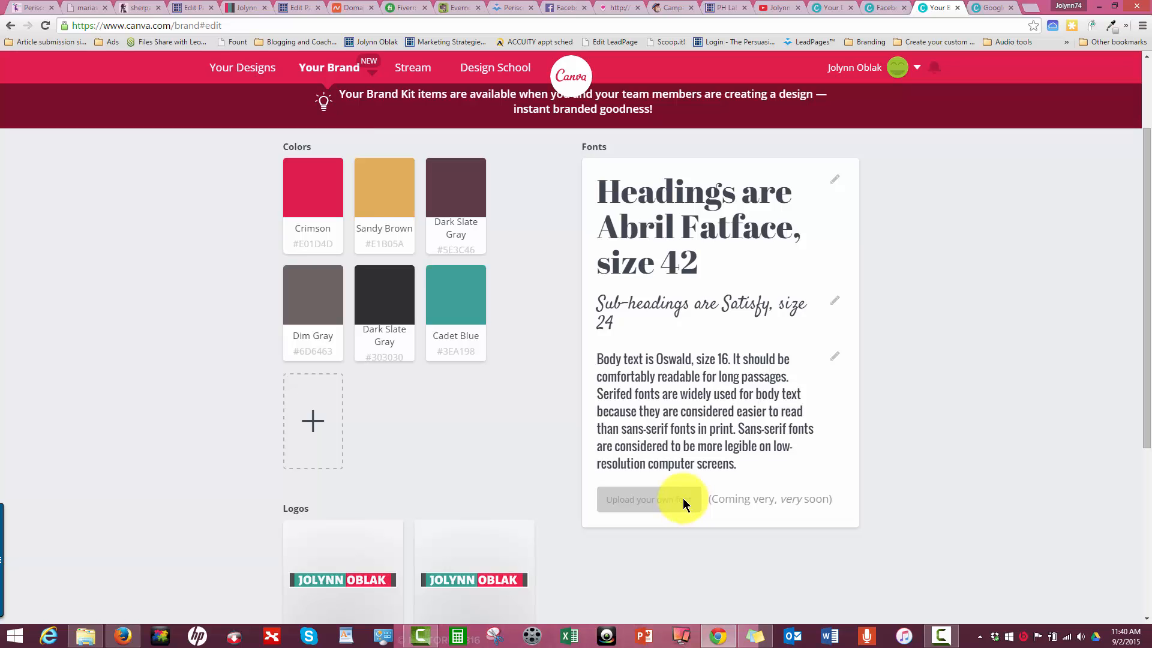
{"action": "scroll", "coordinate": [886, 534], "scroll_direction": "up", "scroll_amount": 2}
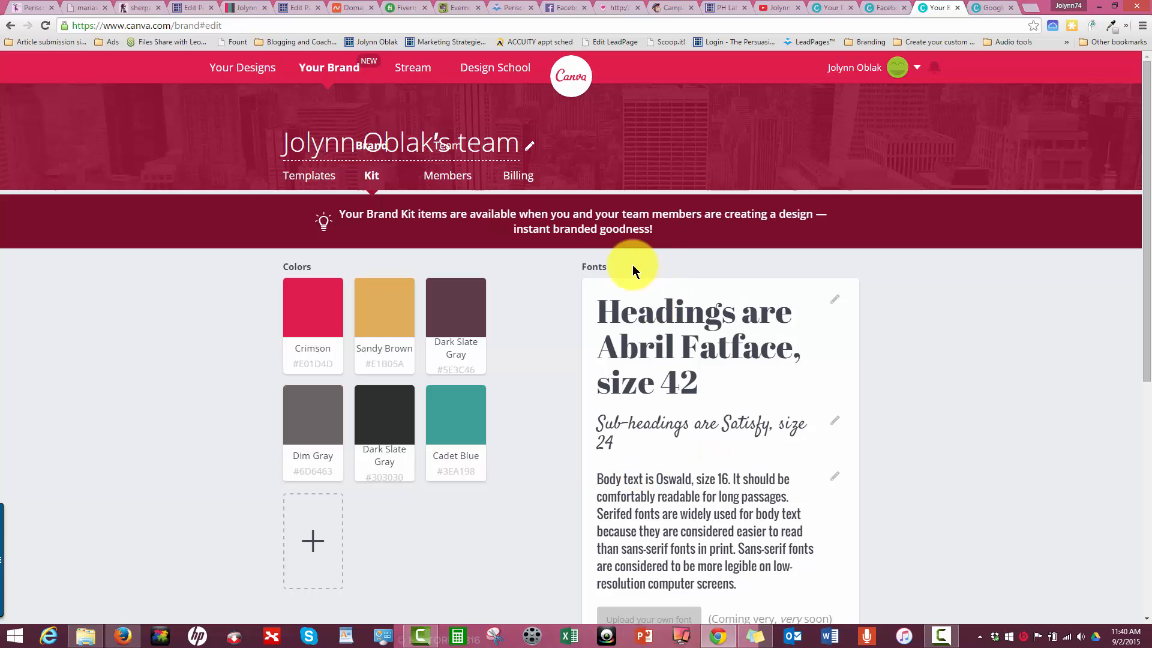
{"action": "left_click", "coordinate": [833, 303]}
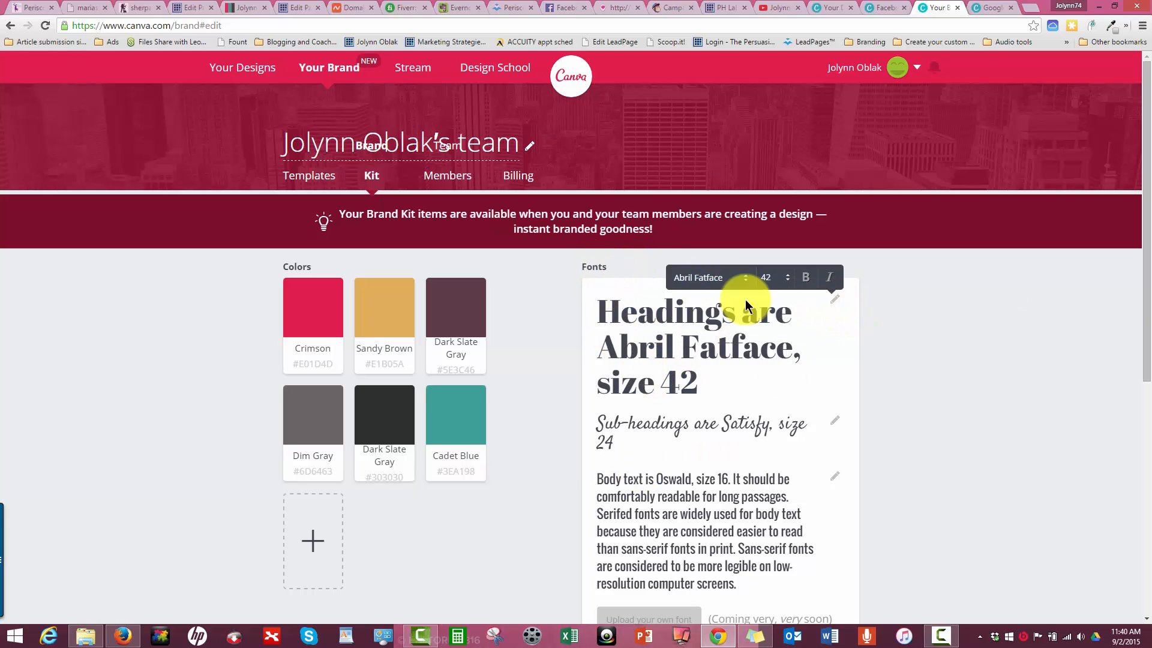
{"action": "left_click", "coordinate": [902, 326]}
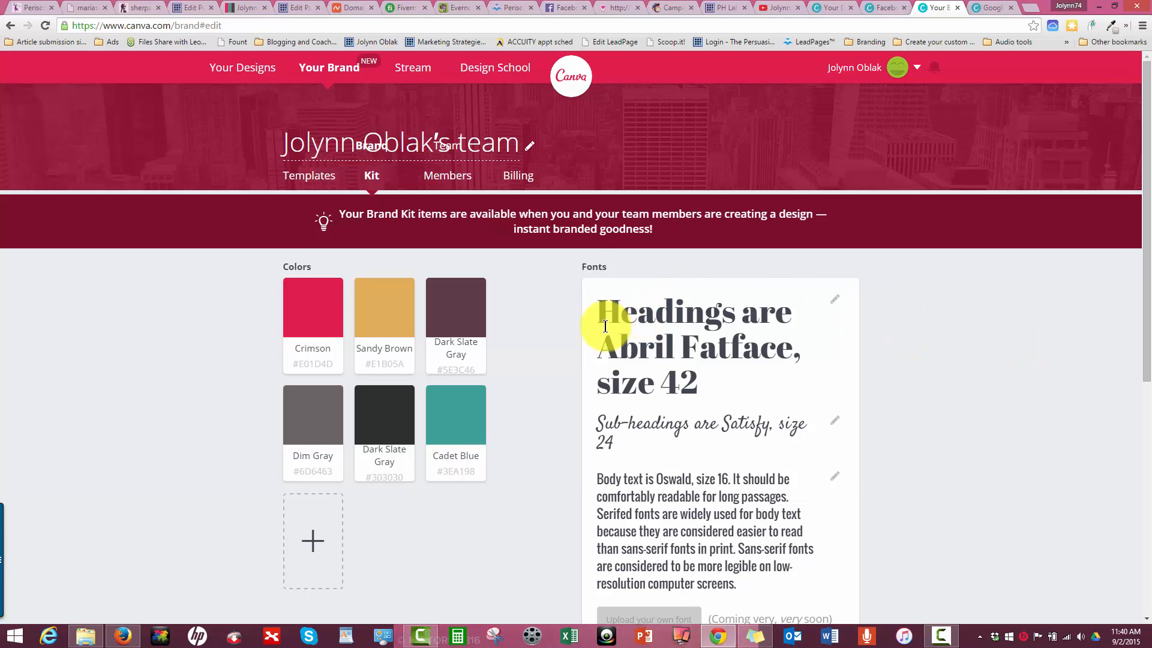
{"action": "scroll", "coordinate": [603, 323], "scroll_direction": "down", "scroll_amount": 5}
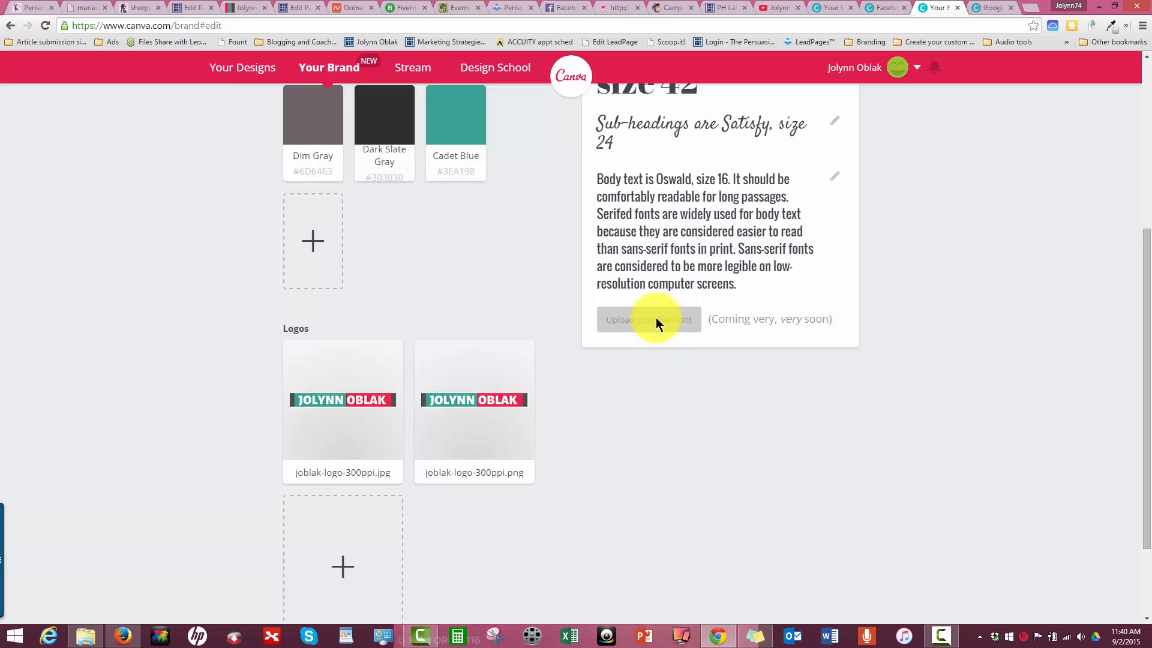
{"action": "scroll", "coordinate": [643, 326], "scroll_direction": "down", "scroll_amount": 2}
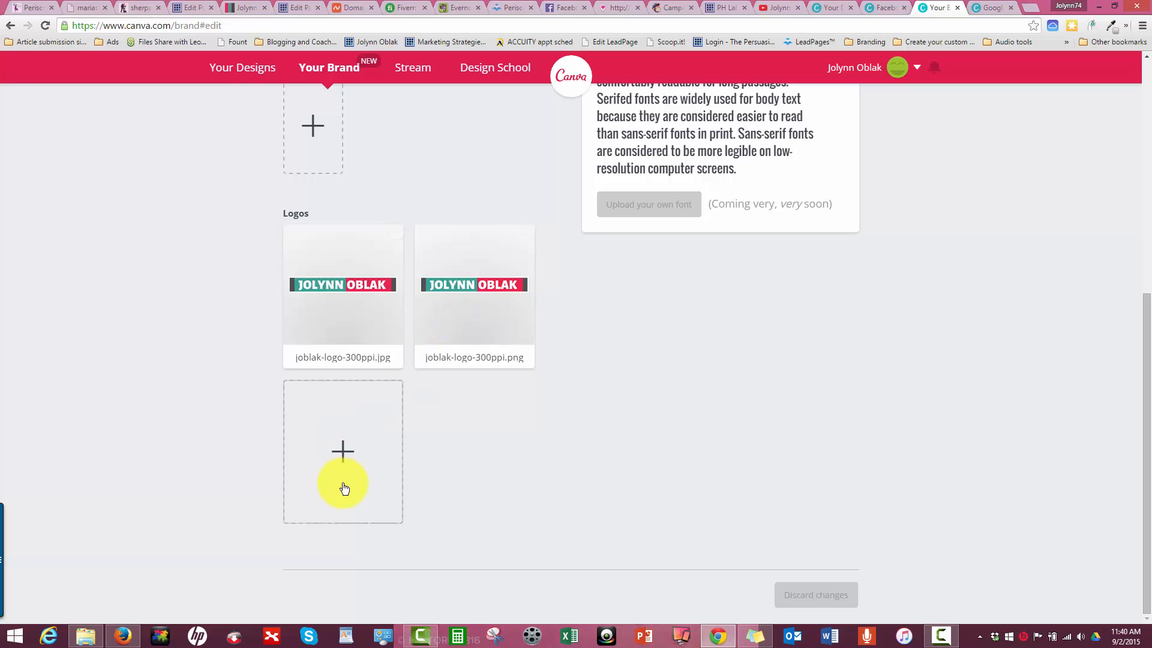
- Look at the brand templates and return to the Brand Kit
{"action": "scroll", "coordinate": [698, 462], "scroll_direction": "up", "scroll_amount": 7}
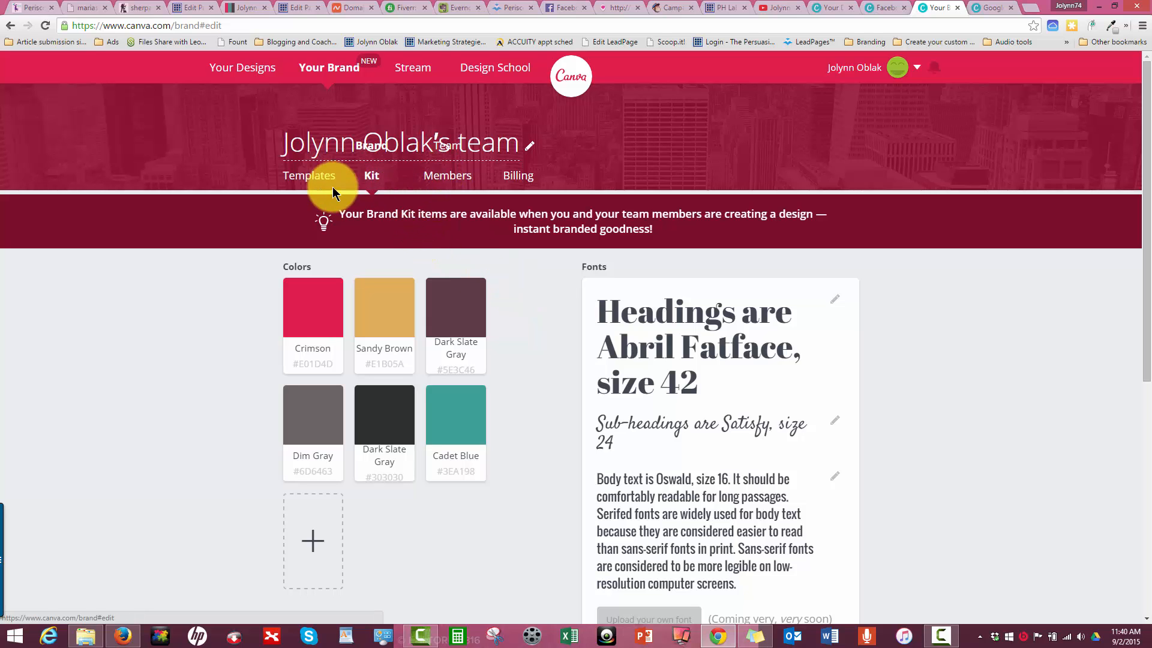
{"action": "left_click", "coordinate": [317, 180]}
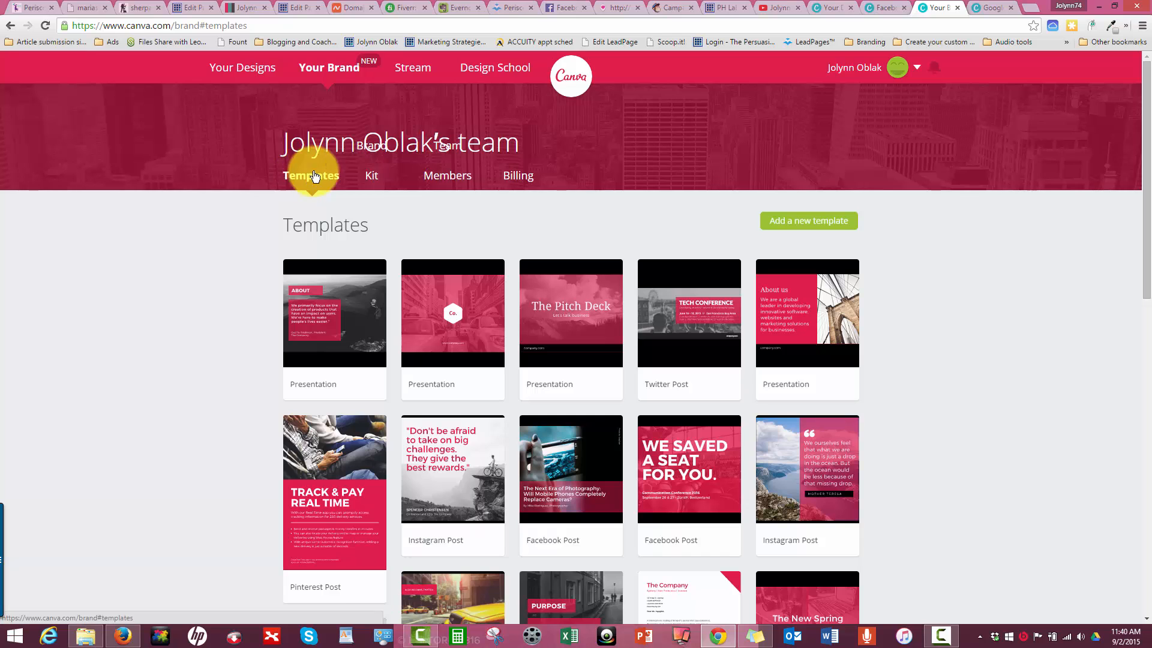
{"action": "left_click", "coordinate": [372, 175]}
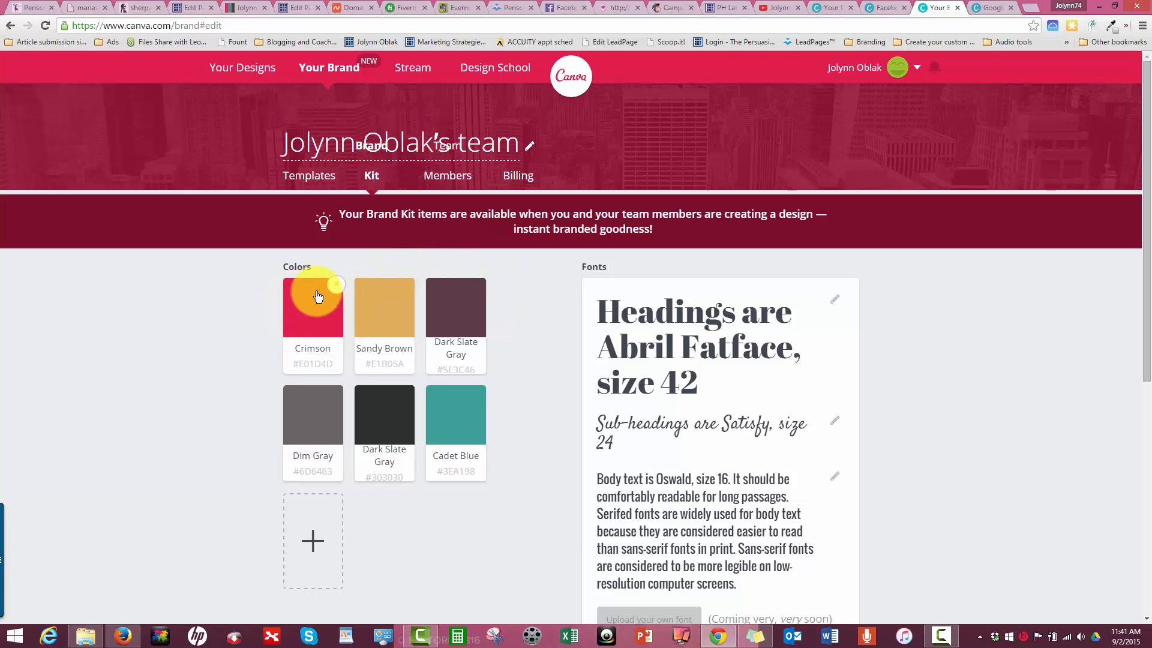
- Copy the color code of the Crimson brand color and close its color picker
{"action": "double_click", "coordinate": [308, 364]}
{"action": "right_click", "coordinate": [326, 359]}
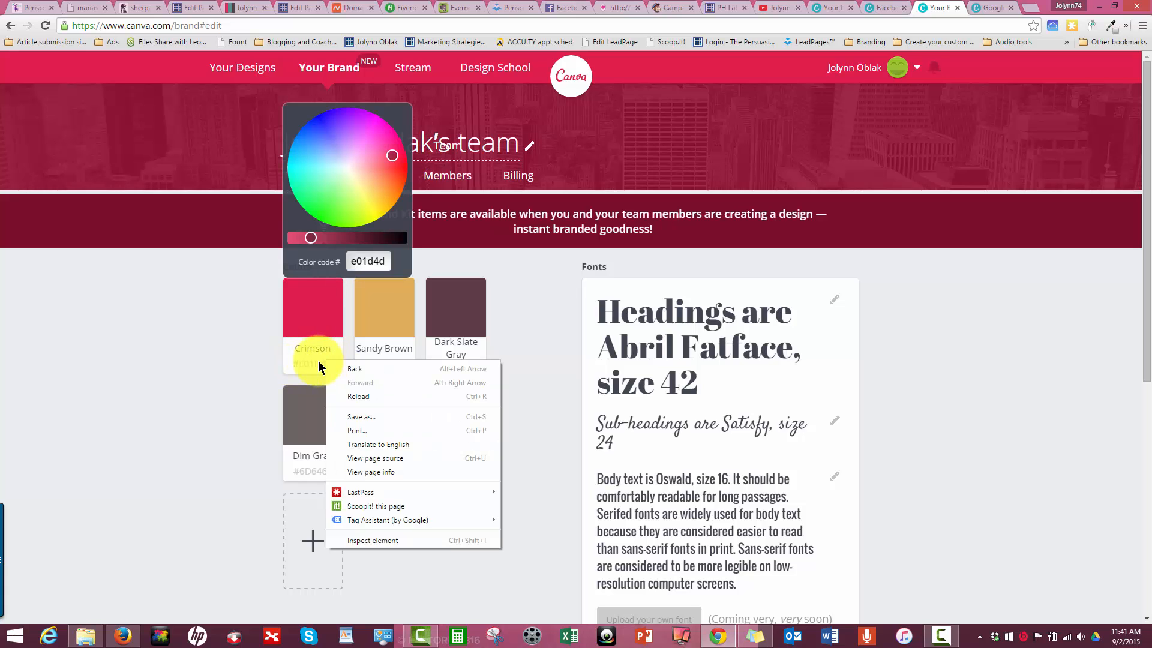
{"action": "left_click", "coordinate": [298, 364]}
{"action": "left_click_drag", "start_coordinate": [293, 364], "coordinate": [330, 362]}
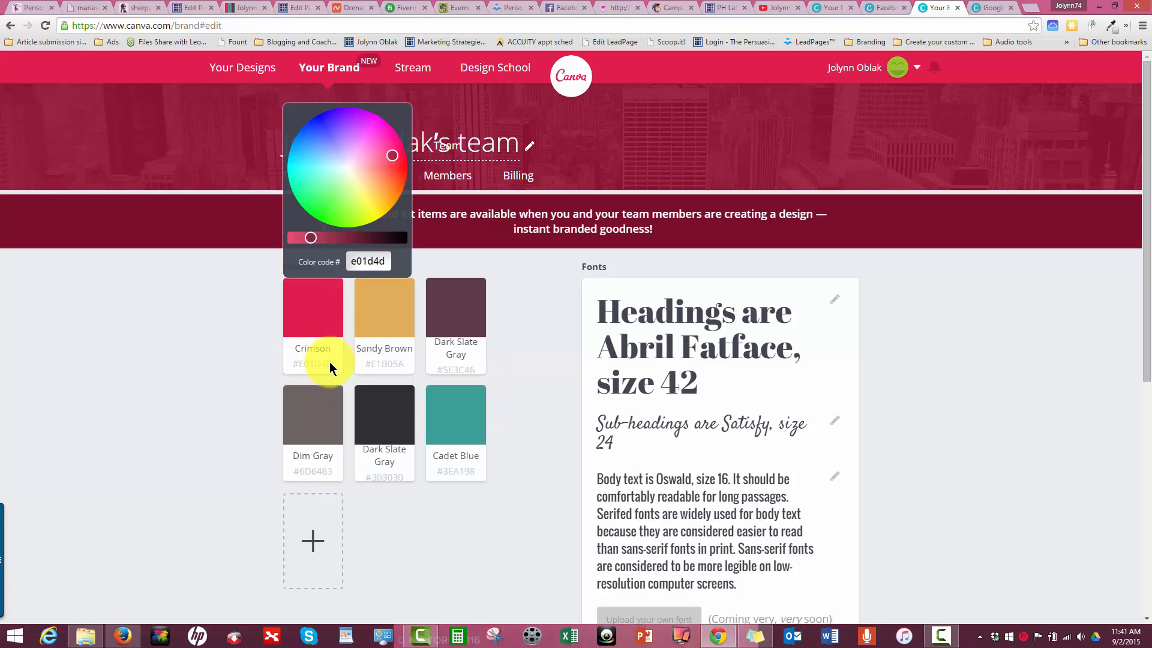
{"action": "right_click", "coordinate": [329, 362]}
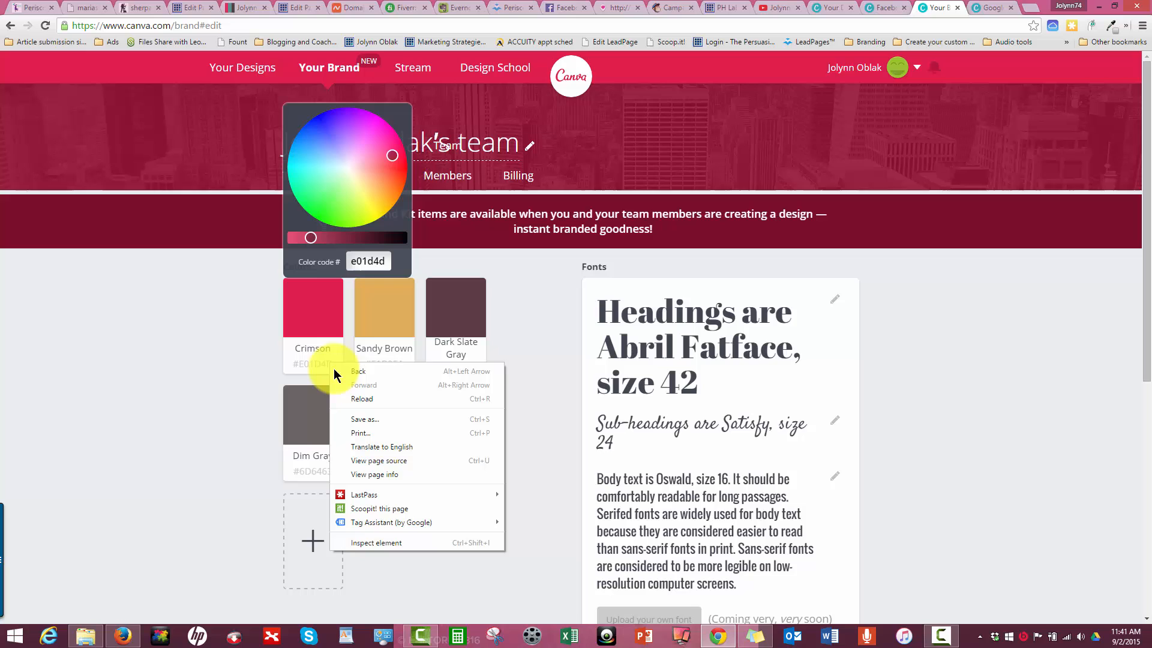
{"action": "double_click", "coordinate": [350, 261]}
{"action": "right_click", "coordinate": [355, 266]}
{"action": "left_click", "coordinate": [375, 318]}
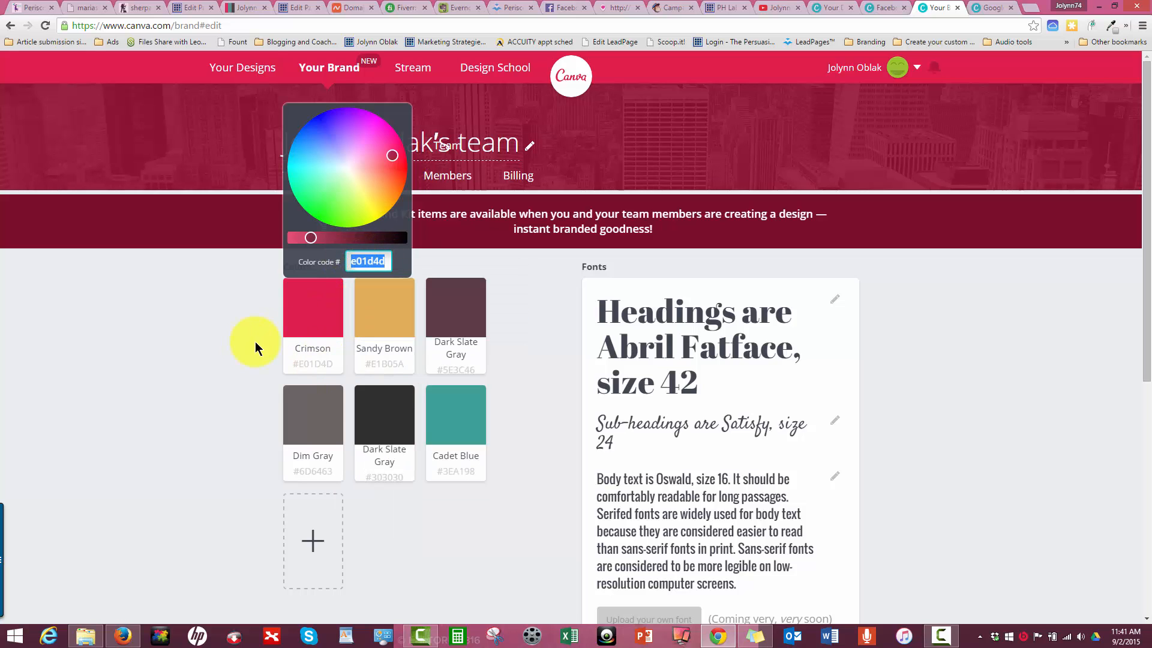
{"action": "left_click", "coordinate": [254, 341]}
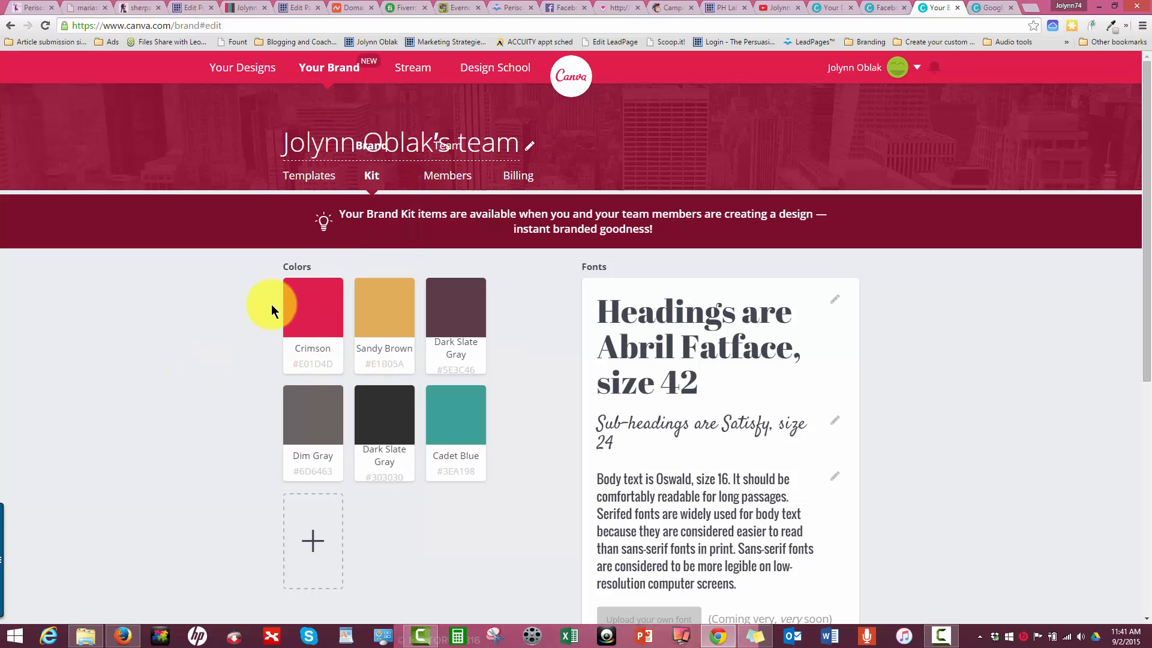
- Remove Crimson from the brand colors and add it again at the end with color code E01D4D
{"action": "left_click", "coordinate": [336, 286]}
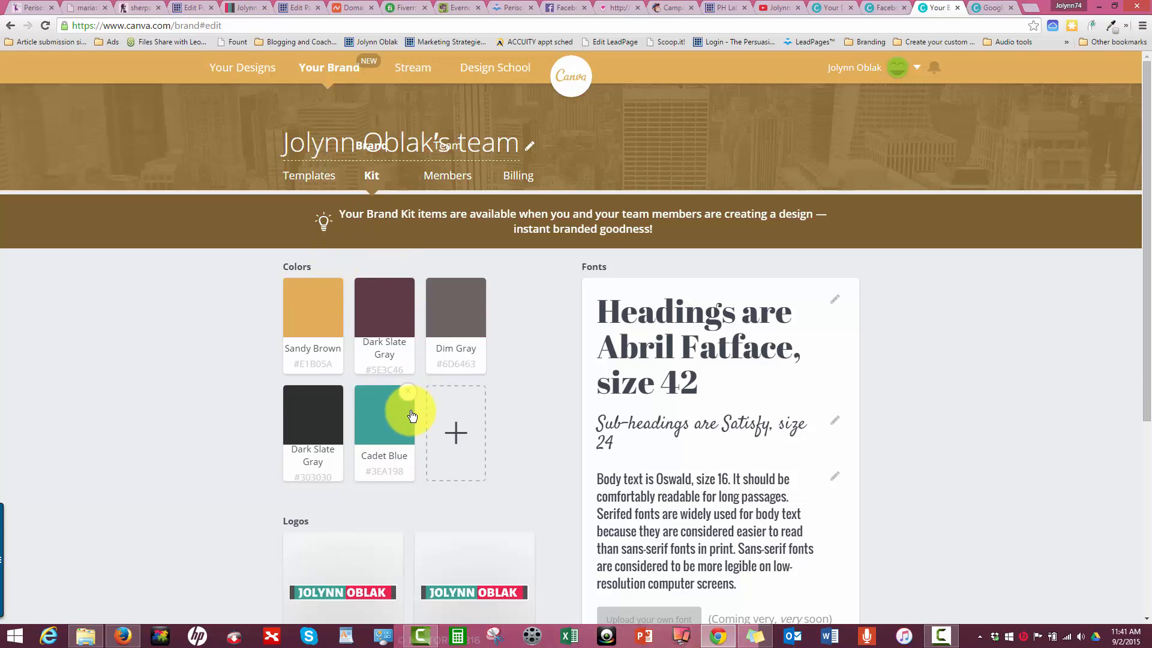
{"action": "left_click_drag", "start_coordinate": [373, 404], "coordinate": [307, 348]}
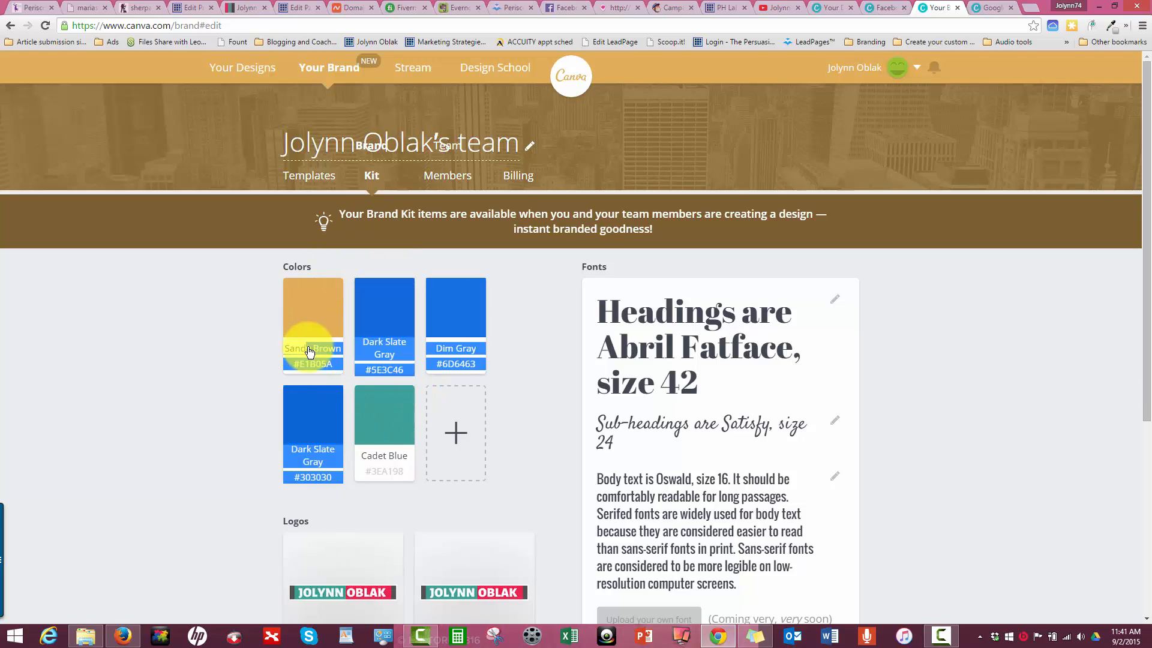
{"action": "left_click", "coordinate": [451, 425]}
{"action": "left_click", "coordinate": [517, 370]}
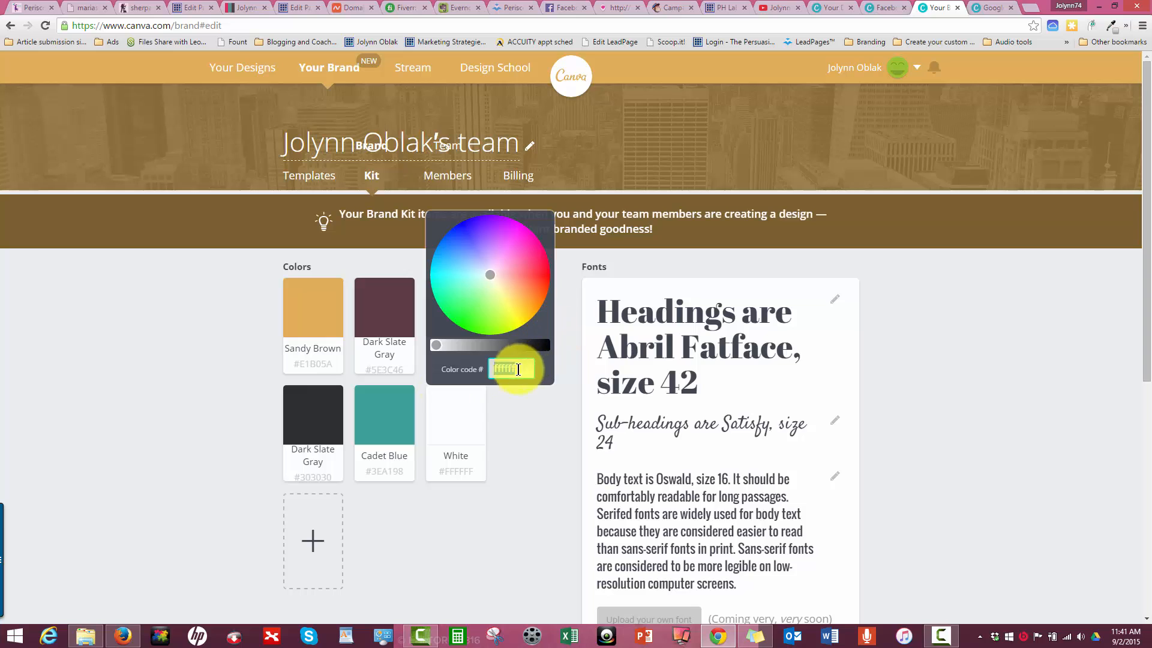
{"action": "key", "text": "ctrl+v"}
{"action": "left_click", "coordinate": [519, 445]}
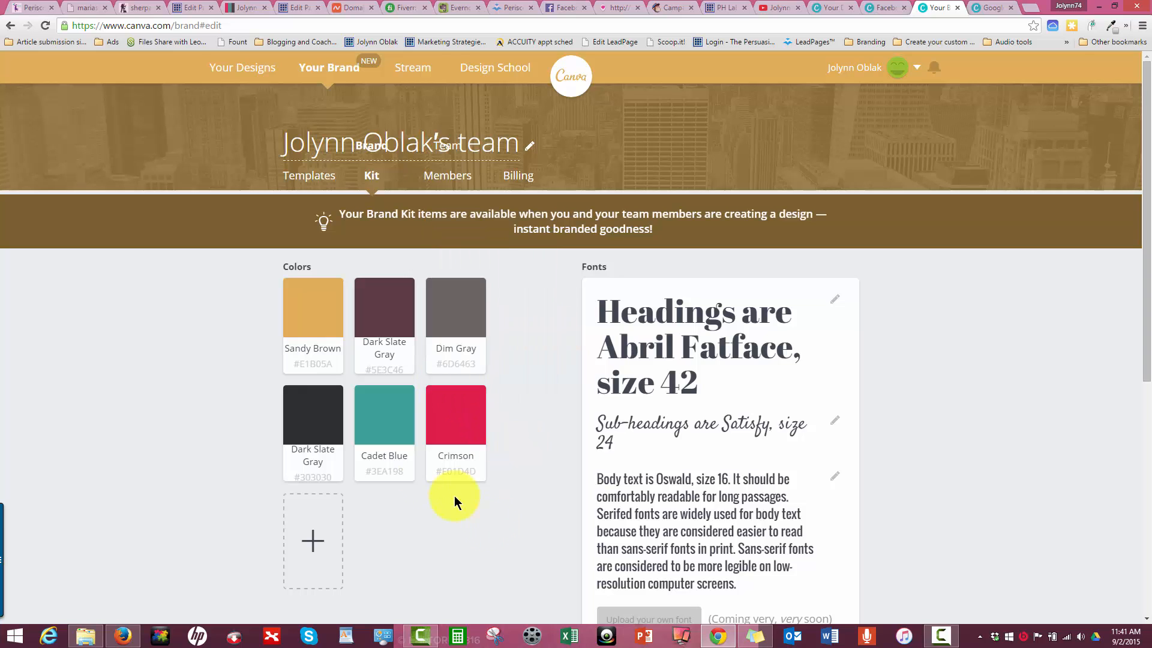
- Copy the color code of the Cadet Blue brand color and close its color picker
{"action": "mouse_move", "coordinate": [389, 434]}
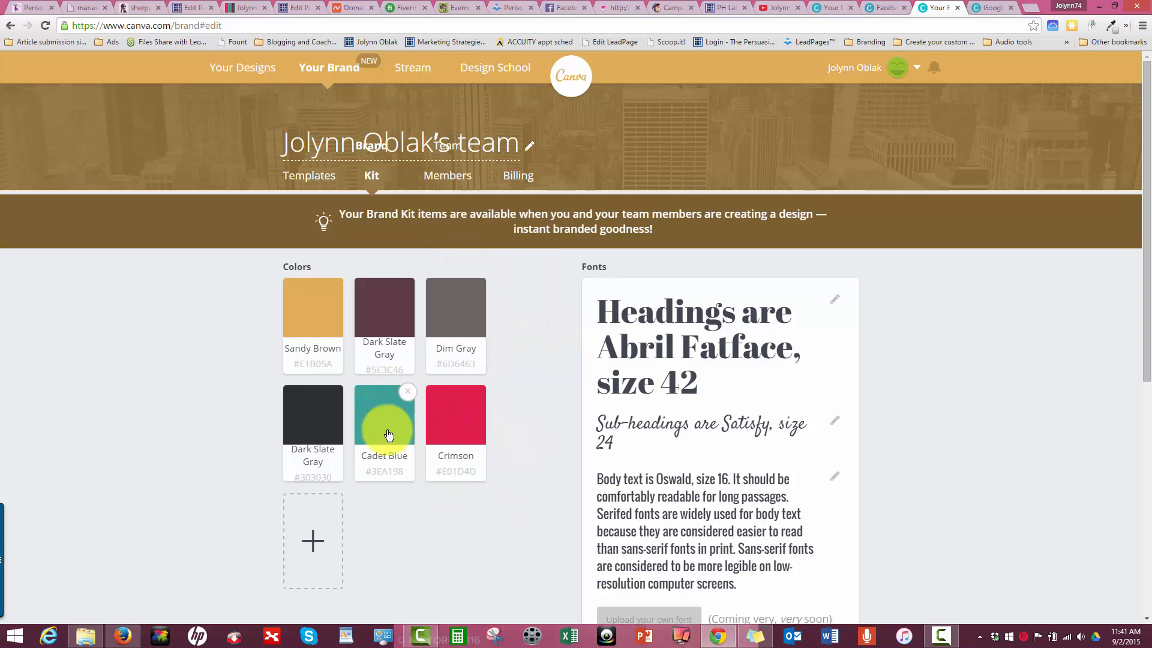
{"action": "left_click", "coordinate": [377, 465]}
{"action": "left_click", "coordinate": [438, 364]}
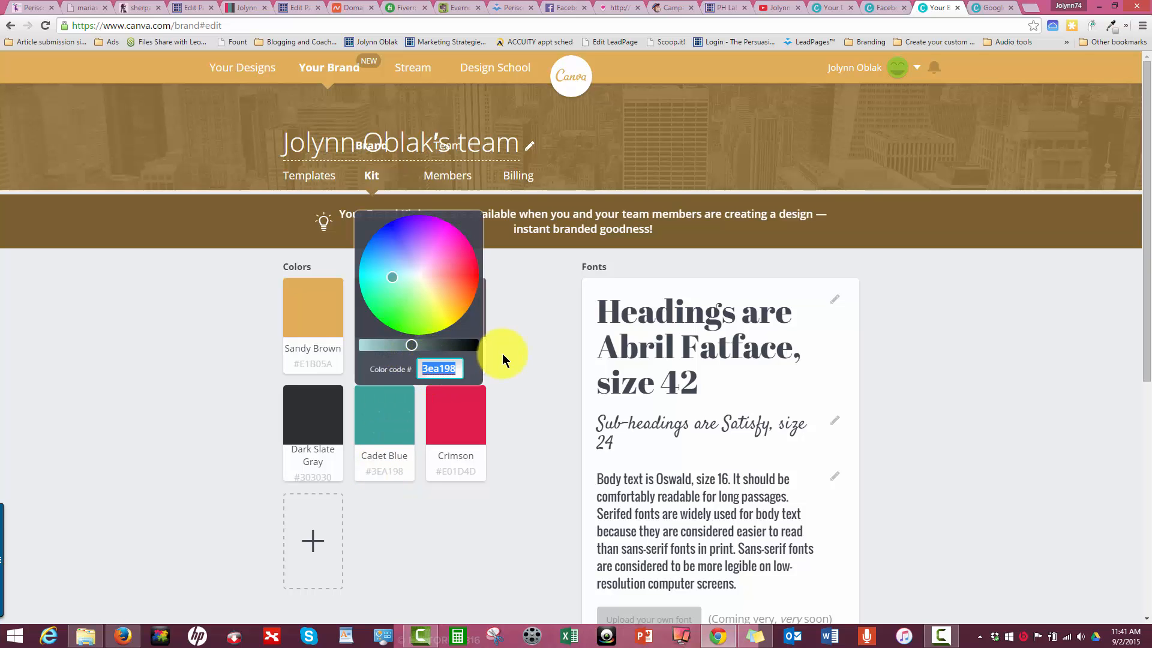
{"action": "left_click", "coordinate": [502, 354]}
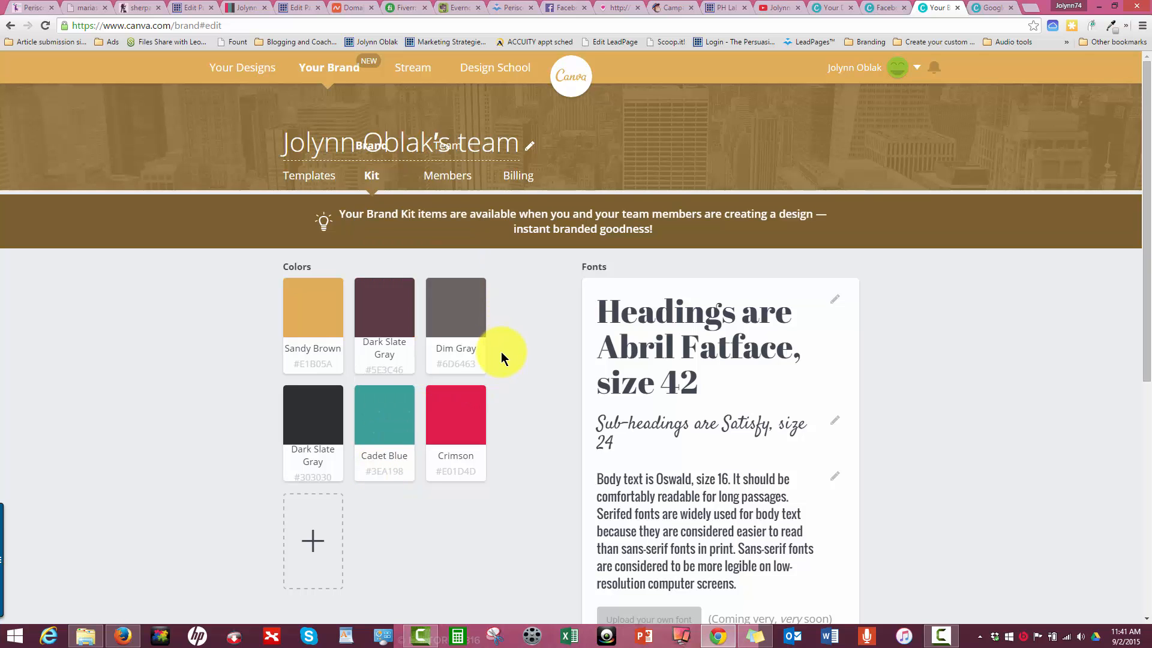
- Remove Cadet Blue from the brand colors and add it again after Crimson with color code 3EA198
{"action": "left_click", "coordinate": [407, 391]}
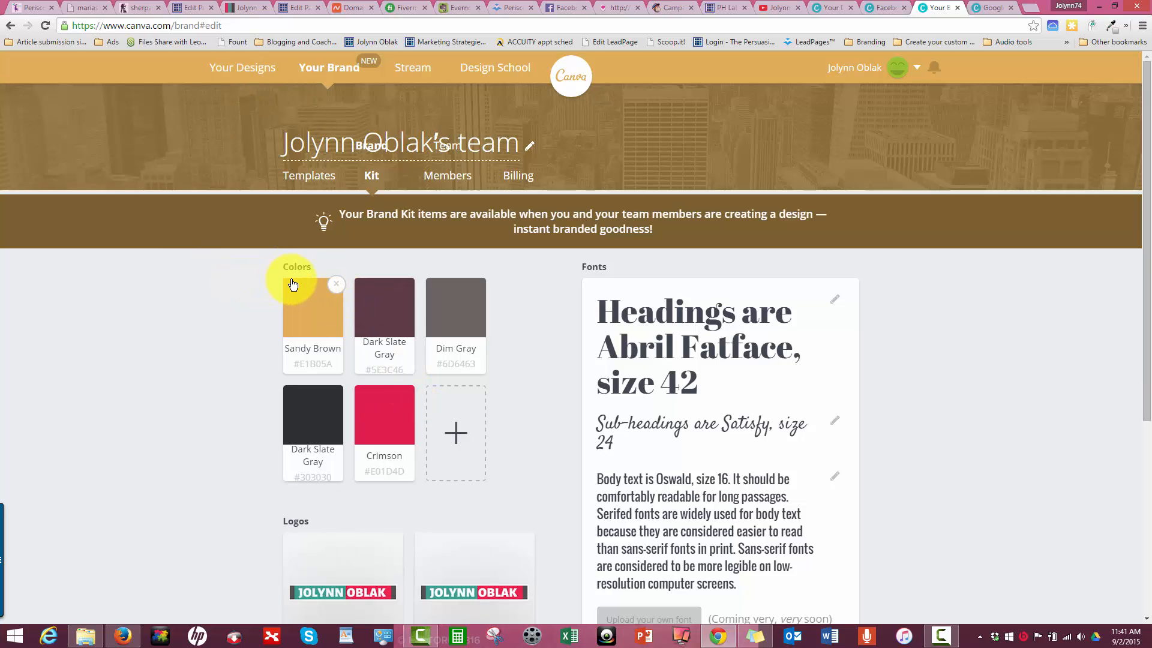
{"action": "left_click", "coordinate": [444, 403]}
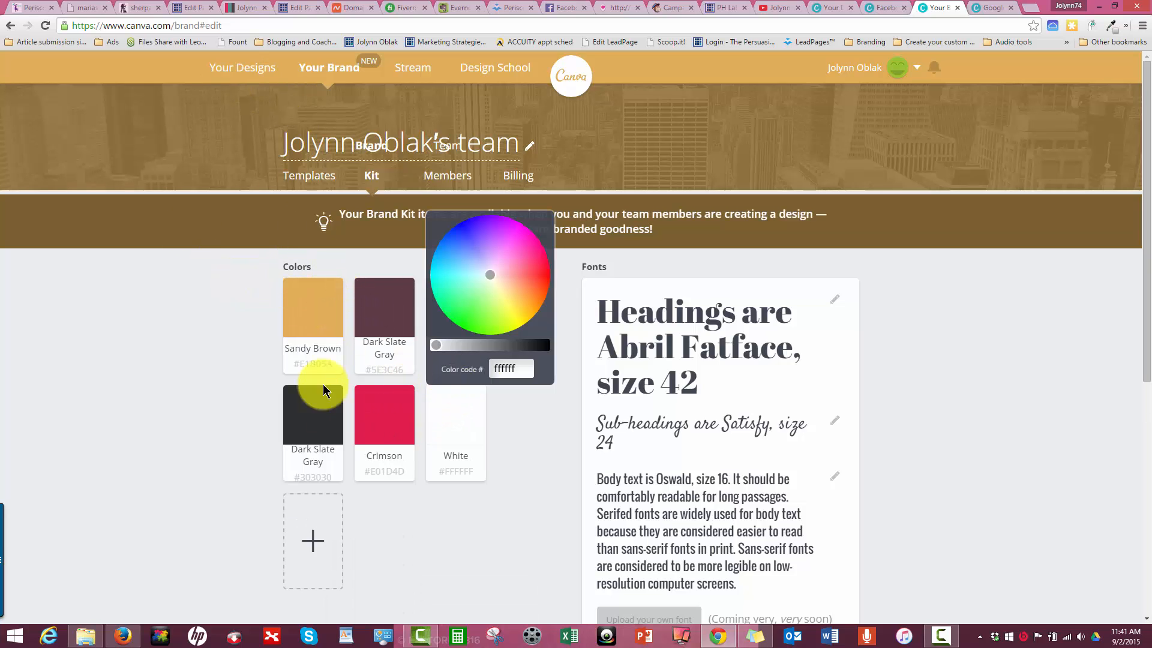
{"action": "type", "text": "3EA198"}
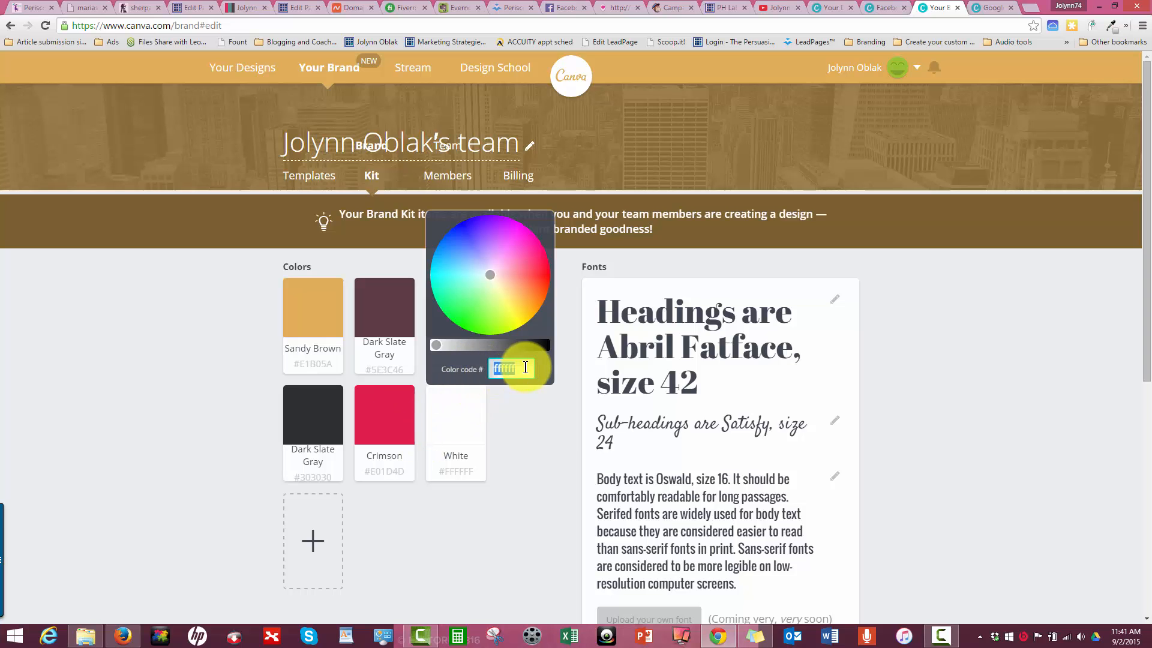
{"action": "left_click", "coordinate": [503, 464]}
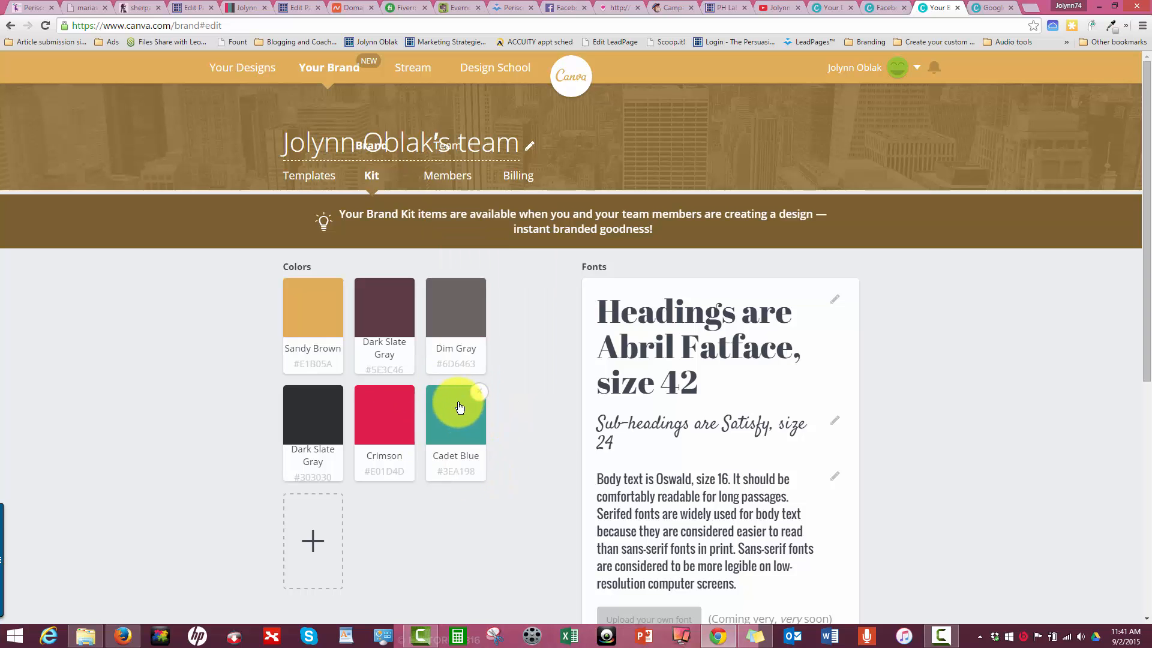
- Try to move Cadet Blue ahead of the first brand color, and clear the selection
{"action": "left_click_drag", "start_coordinate": [453, 406], "coordinate": [247, 328]}
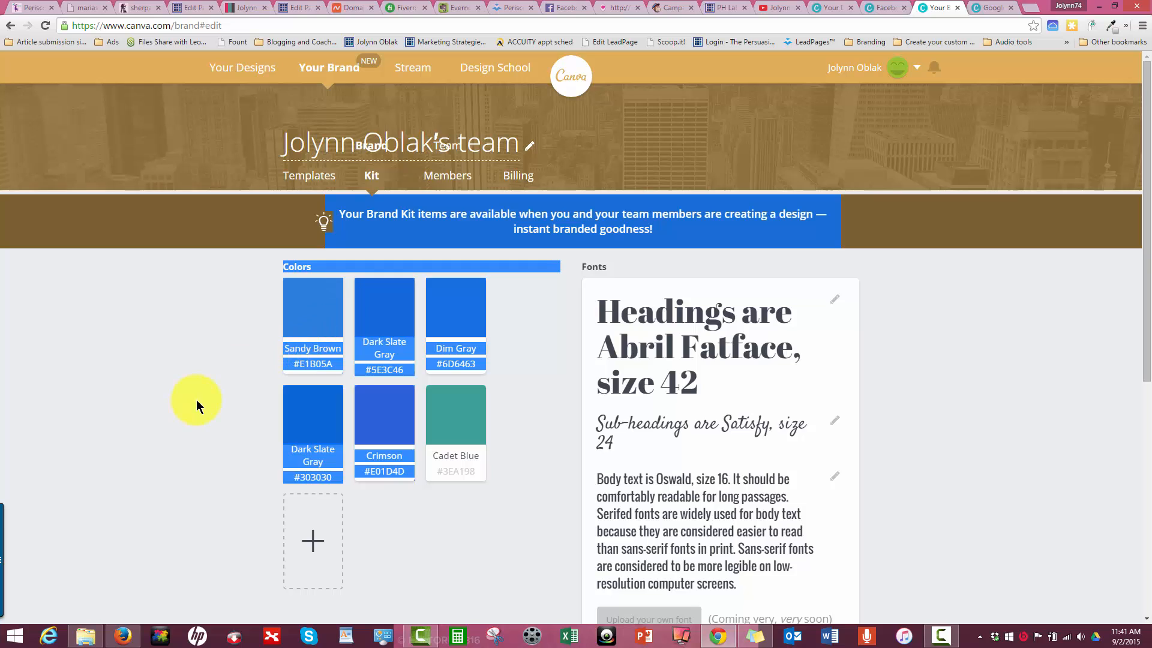
{"action": "left_click", "coordinate": [233, 340]}
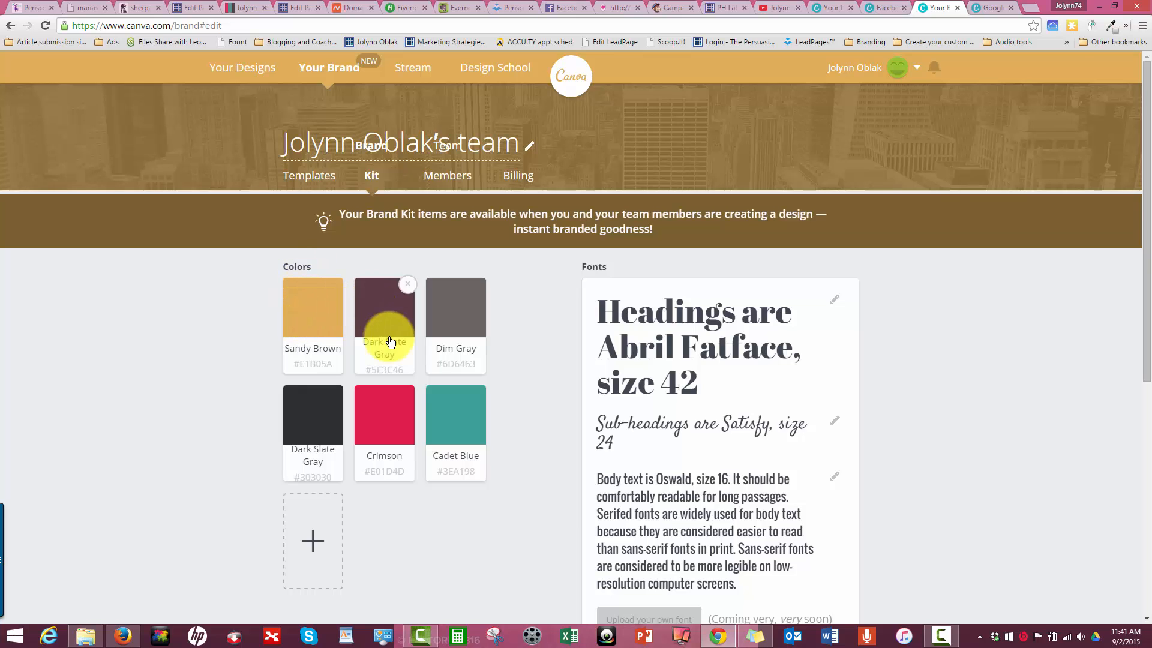
- Copy the color code of the Sandy Brown brand color and close its color picker
{"action": "left_click", "coordinate": [294, 368]}
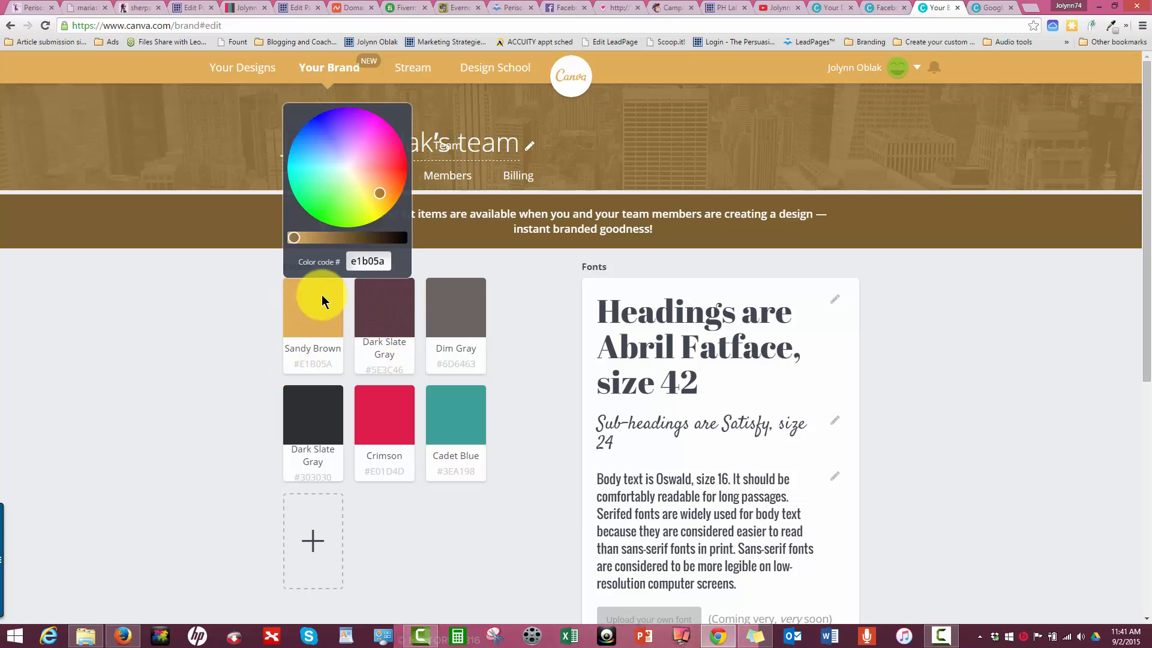
{"action": "double_click", "coordinate": [368, 259]}
{"action": "key", "text": "ctrl+c"}
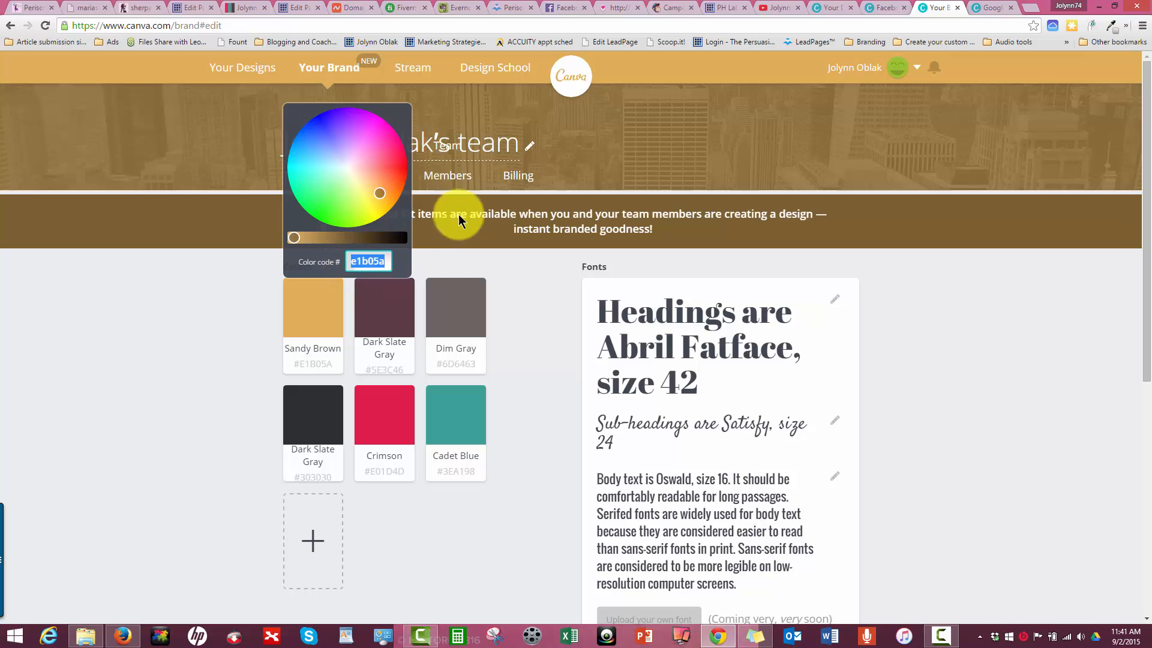
{"action": "left_click", "coordinate": [144, 351]}
- Remove the five brand colors ahead of Cadet Blue: Sandy Brown, both Dark Slate Grays, Dim Gray and Crimson
{"action": "left_click", "coordinate": [337, 284]}
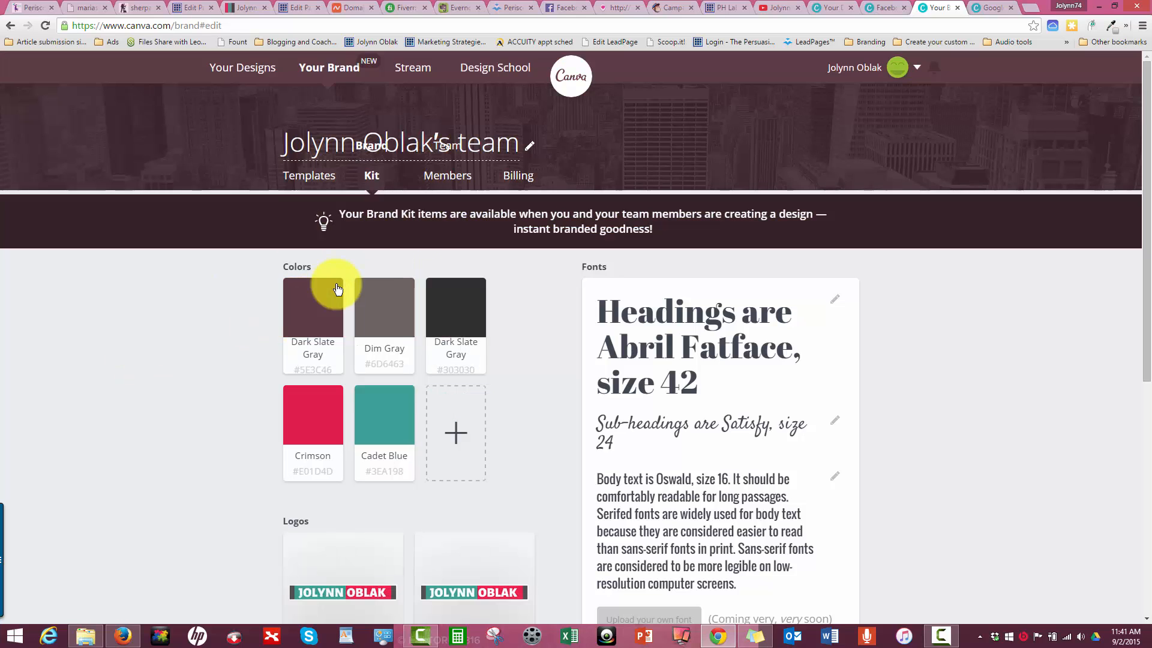
{"action": "left_click", "coordinate": [337, 285]}
{"action": "left_click", "coordinate": [337, 285]}
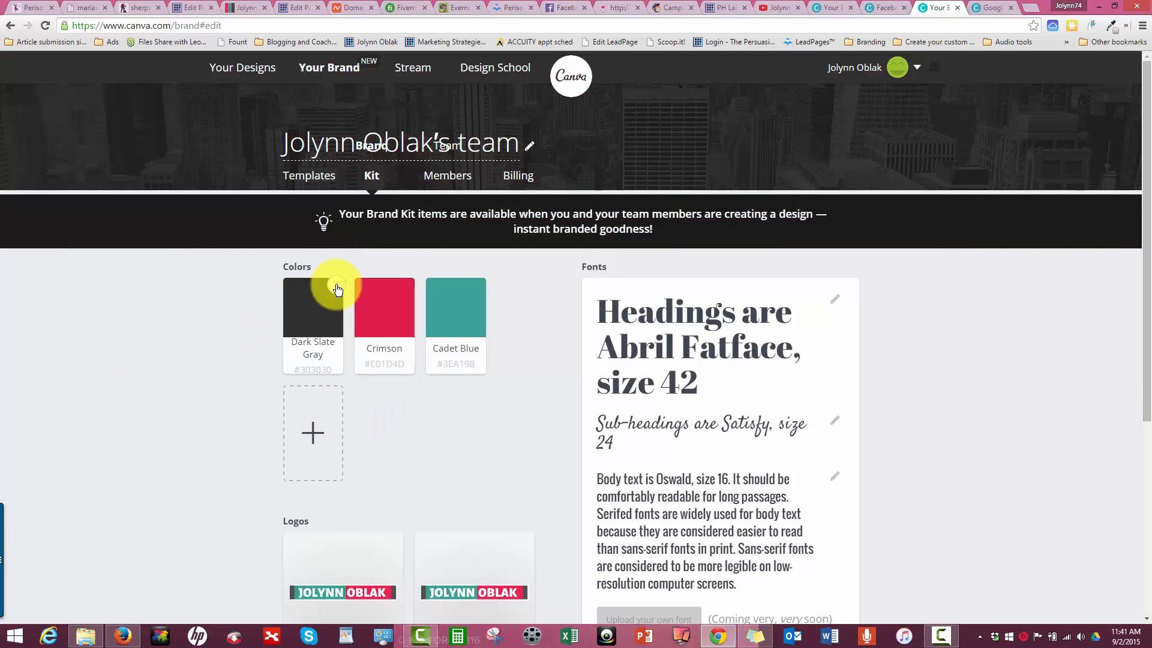
{"action": "left_click", "coordinate": [336, 285]}
{"action": "left_click", "coordinate": [337, 285]}
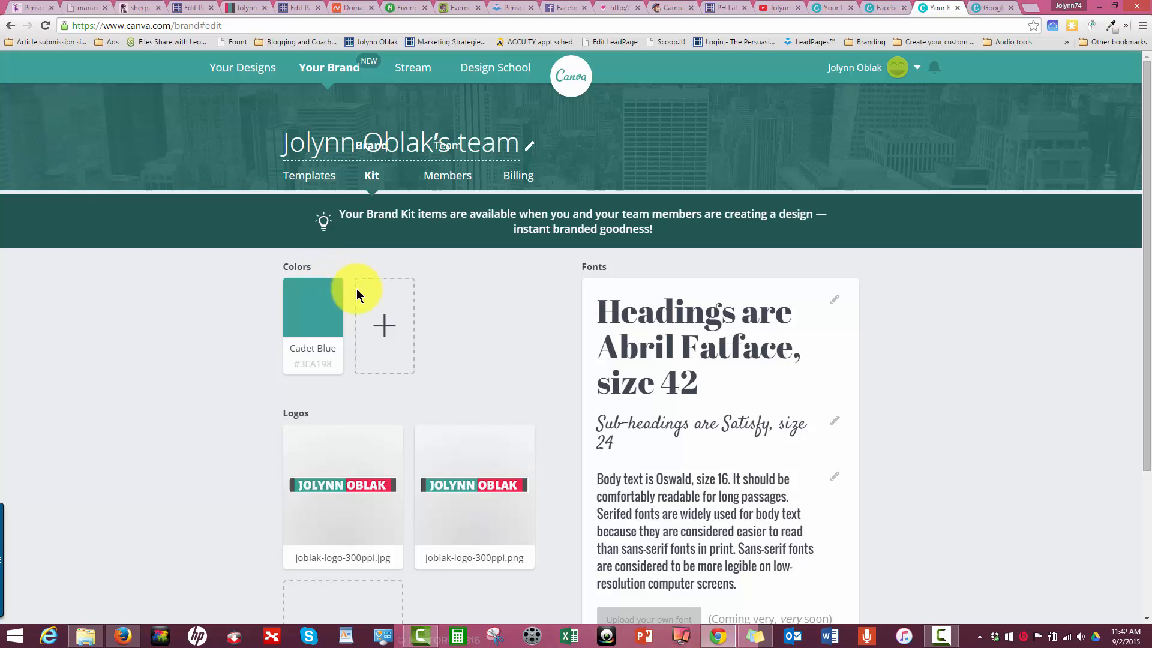
- Add a brand color after Cadet Blue with the copied color code e1b05a
{"action": "left_click", "coordinate": [387, 318]}
{"action": "left_click_drag", "start_coordinate": [451, 259], "coordinate": [420, 263]}
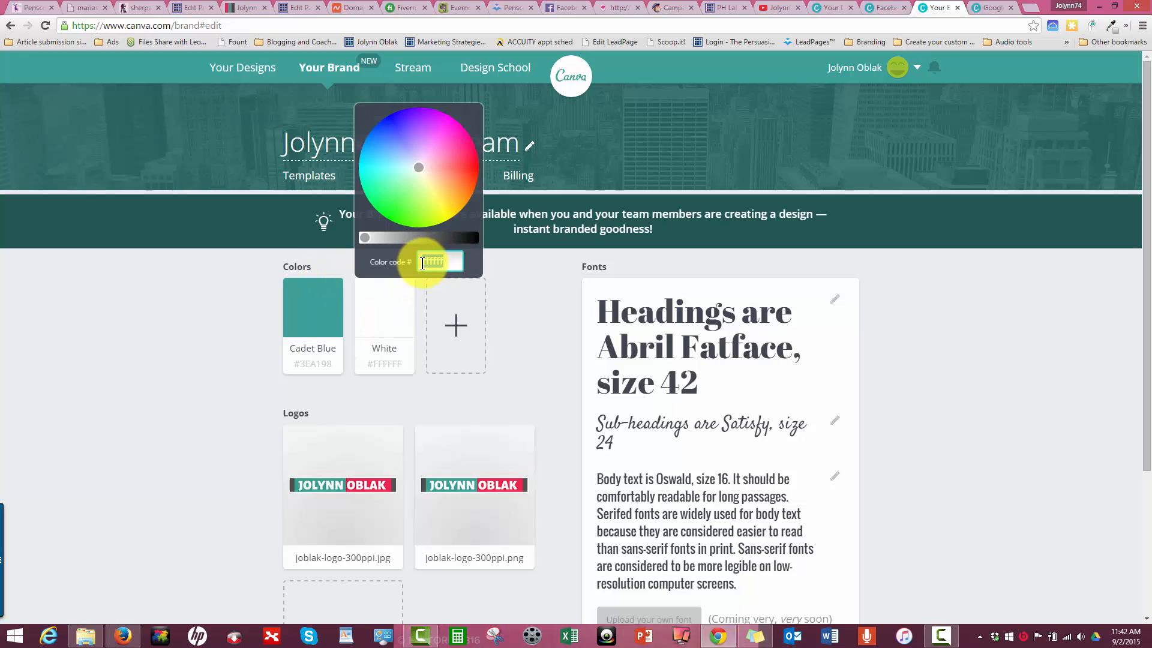
{"action": "key", "text": "ctrl+v"}
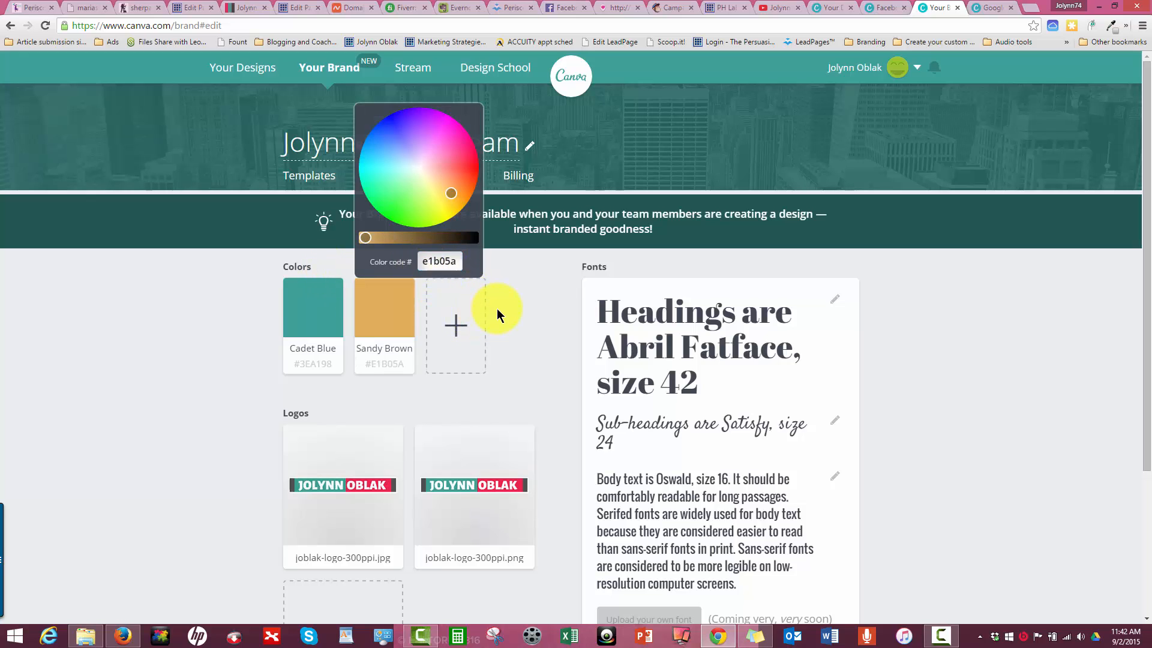
{"action": "left_click", "coordinate": [497, 309]}
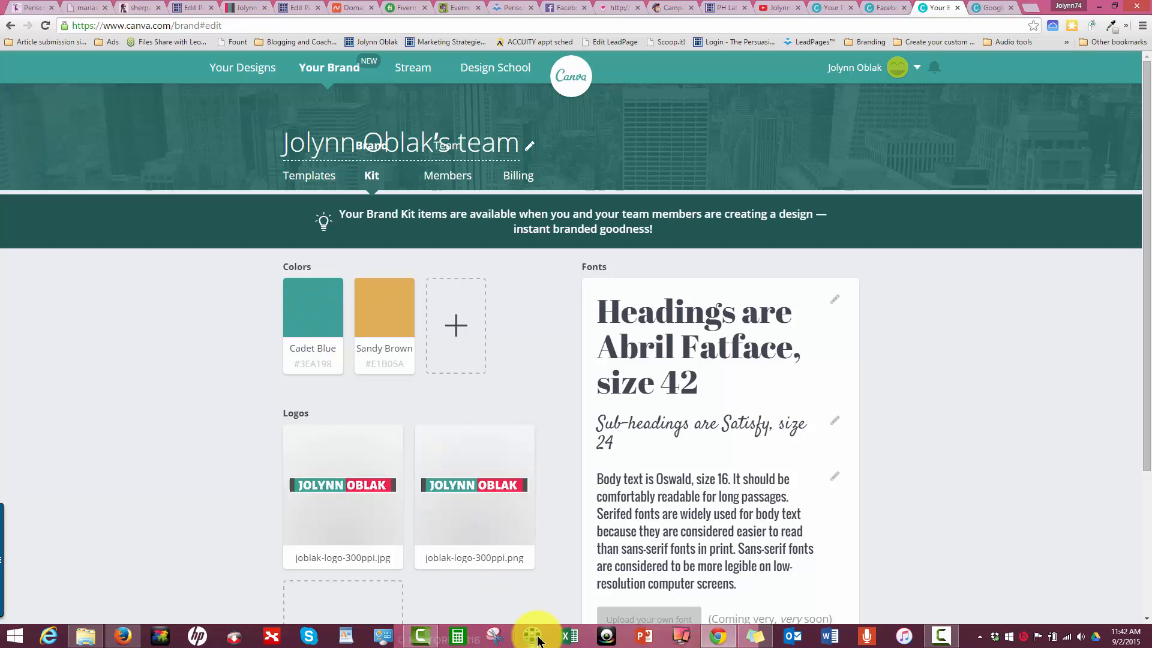
- Copy the Pink code #e01d4d from Sticky Notes and add it as the third brand color
{"action": "left_click", "coordinate": [752, 636]}
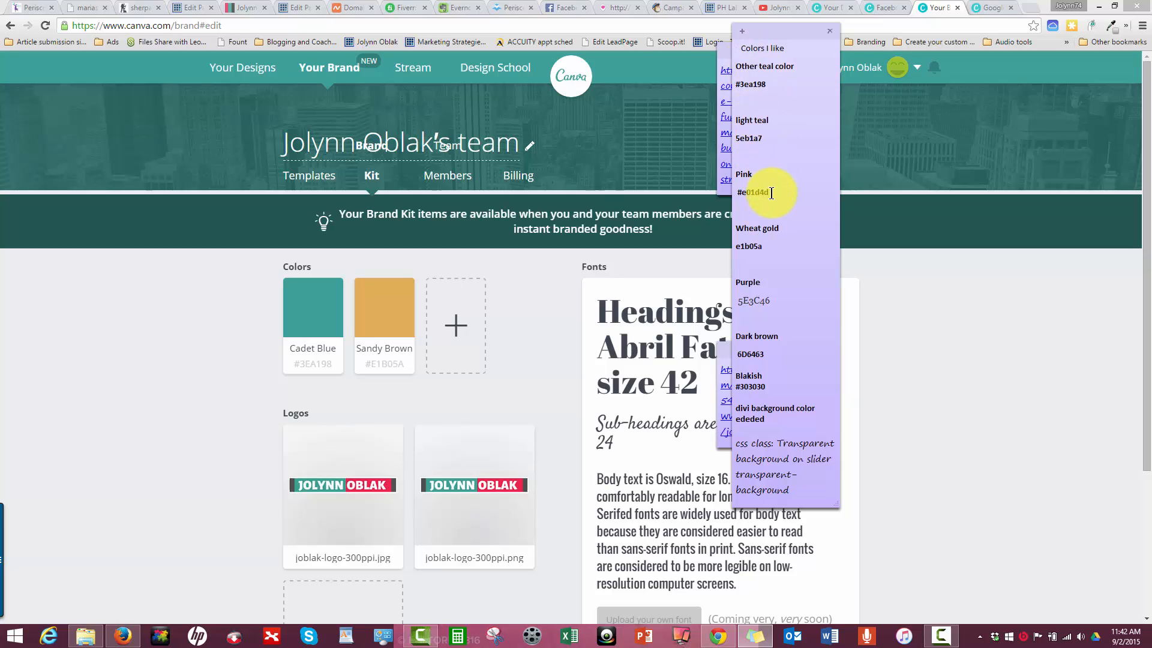
{"action": "left_click_drag", "start_coordinate": [772, 192], "coordinate": [737, 200]}
{"action": "key", "text": "ctrl+c"}
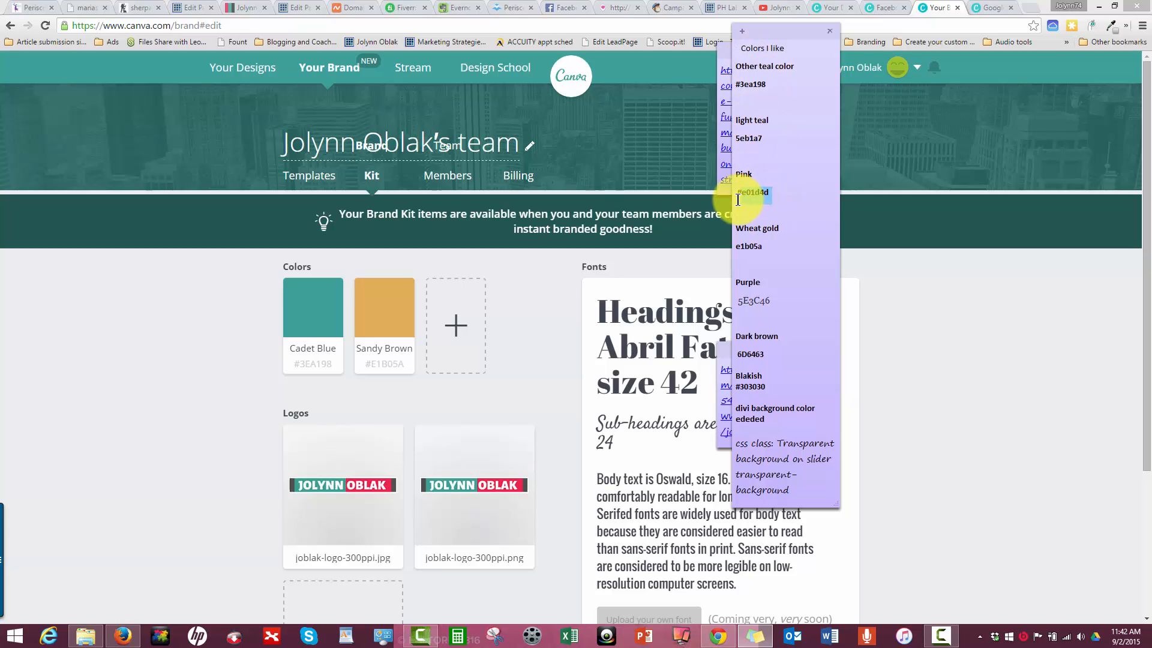
{"action": "left_click", "coordinate": [454, 326]}
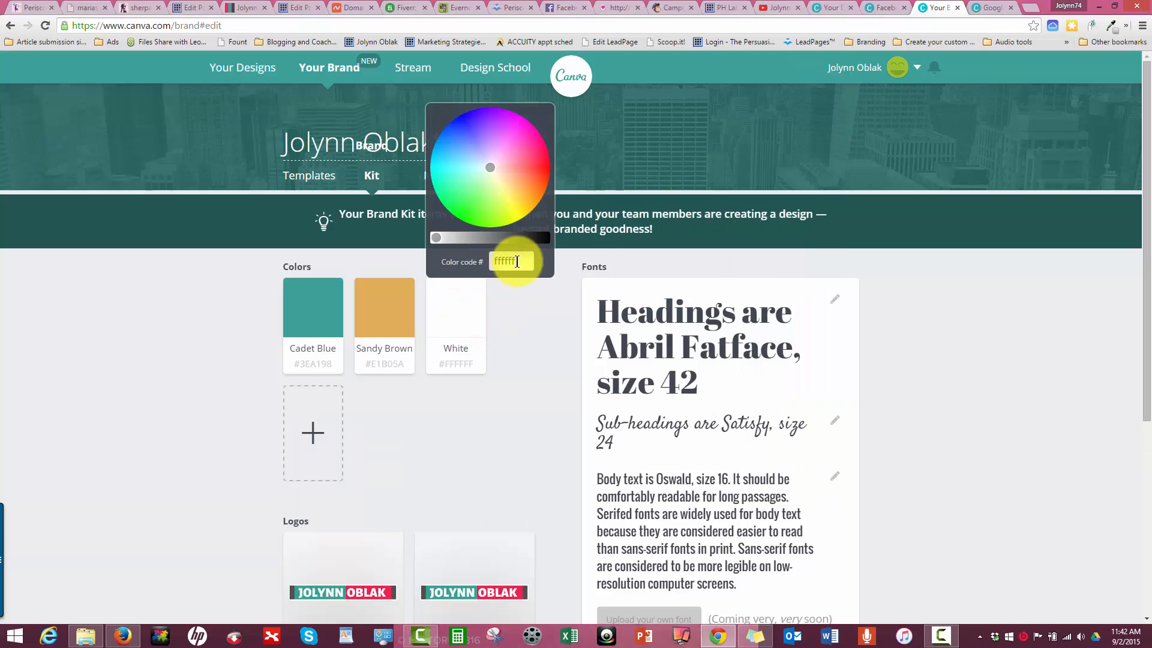
{"action": "left_click_drag", "start_coordinate": [517, 261], "coordinate": [492, 268]}
{"action": "key", "text": "ctrl+v"}
{"action": "left_click", "coordinate": [449, 427]}
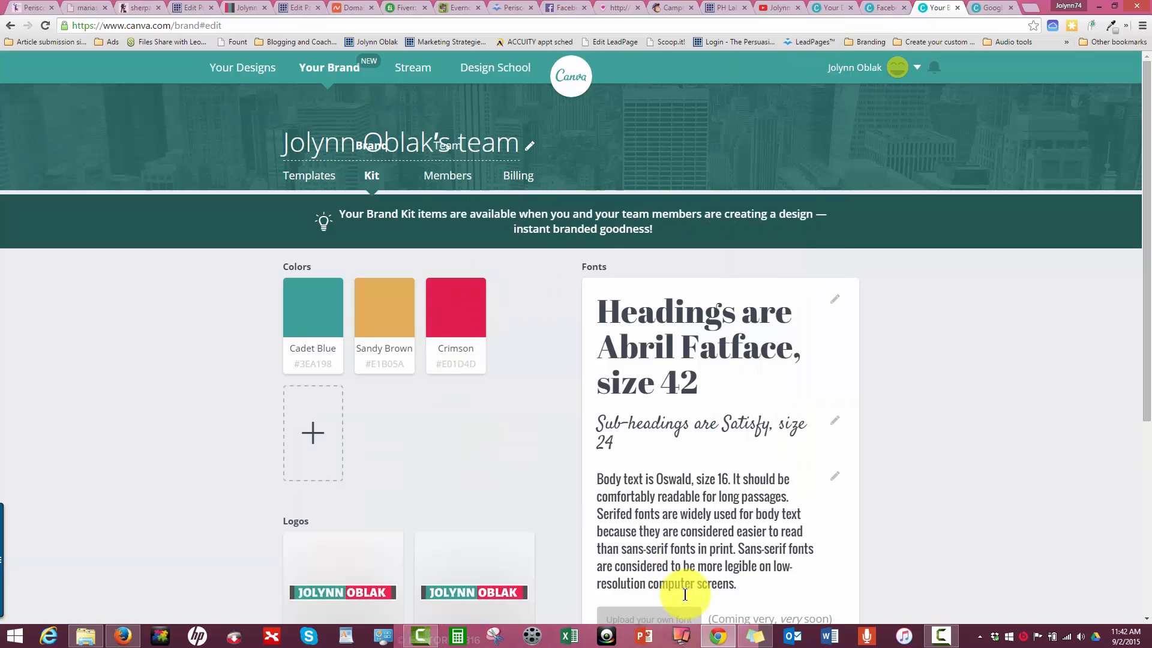
- Copy the Purple code 5E3C46 from Sticky Notes and add it as a brand color after Crimson
{"action": "left_click", "coordinate": [754, 636]}
{"action": "left_click_drag", "start_coordinate": [761, 246], "coordinate": [736, 250]}
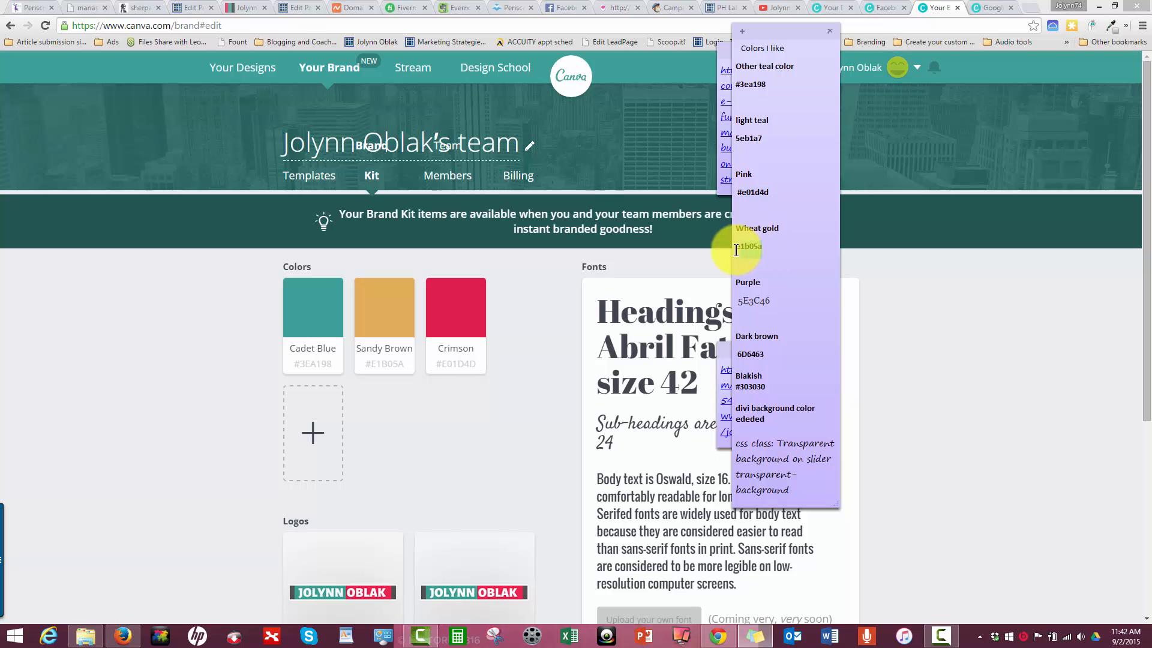
{"action": "left_click_drag", "start_coordinate": [774, 301], "coordinate": [729, 307]}
{"action": "key", "text": "ctrl+c"}
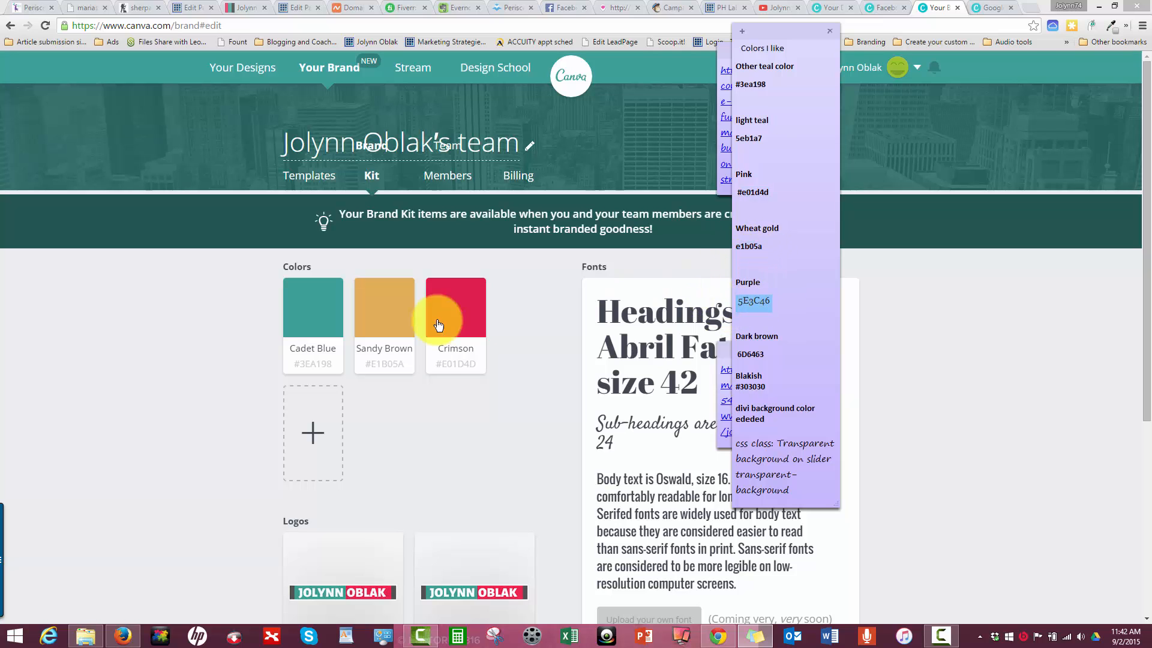
{"action": "left_click", "coordinate": [309, 426]}
{"action": "double_click", "coordinate": [378, 369]}
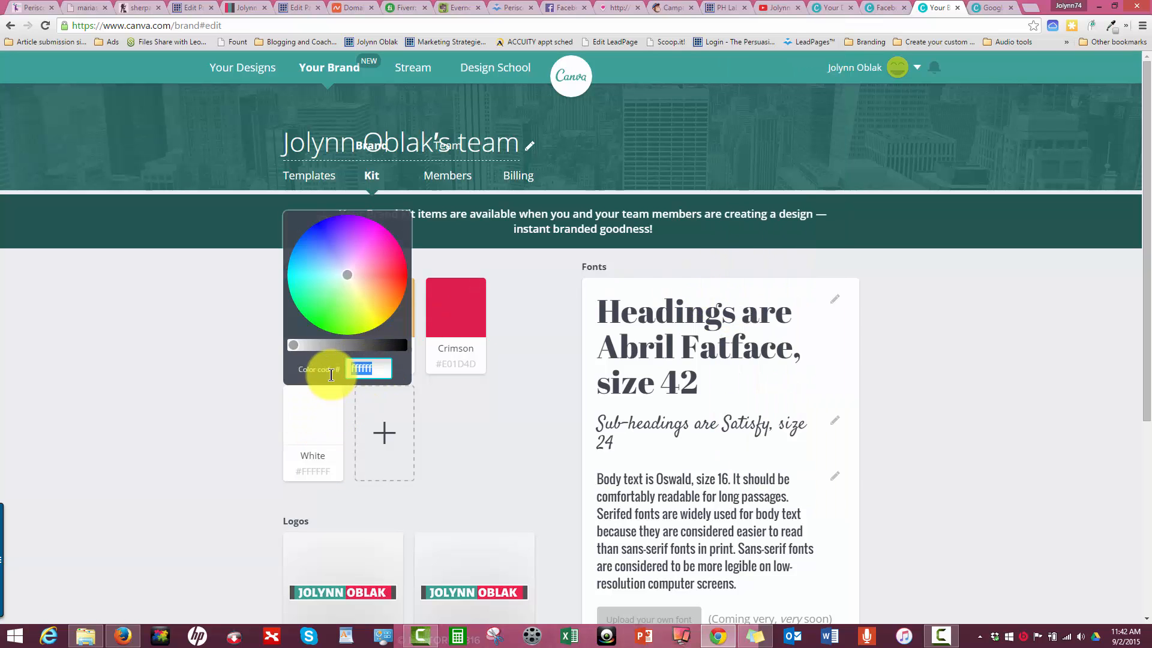
{"action": "key", "text": "ctrl+v"}
{"action": "left_click", "coordinate": [473, 416]}
- Copy the Dark brown code 6D6463 from Sticky Notes and add it as the fifth brand color
{"action": "left_click", "coordinate": [763, 641]}
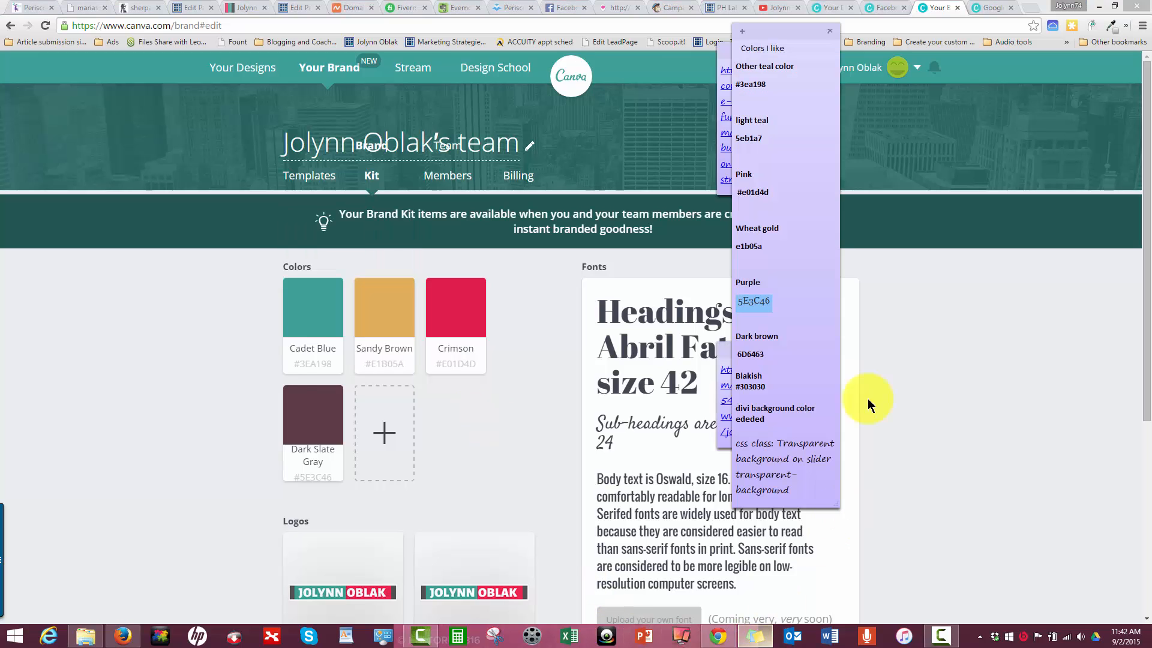
{"action": "left_click_drag", "start_coordinate": [769, 355], "coordinate": [735, 357]}
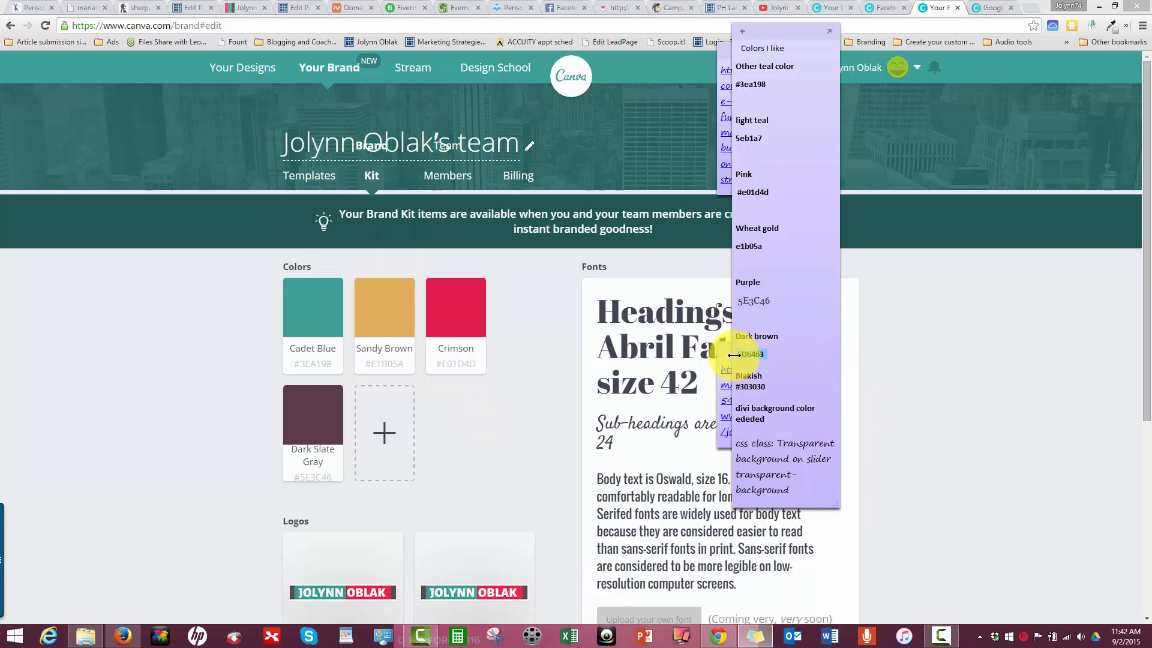
{"action": "left_click", "coordinate": [391, 432]}
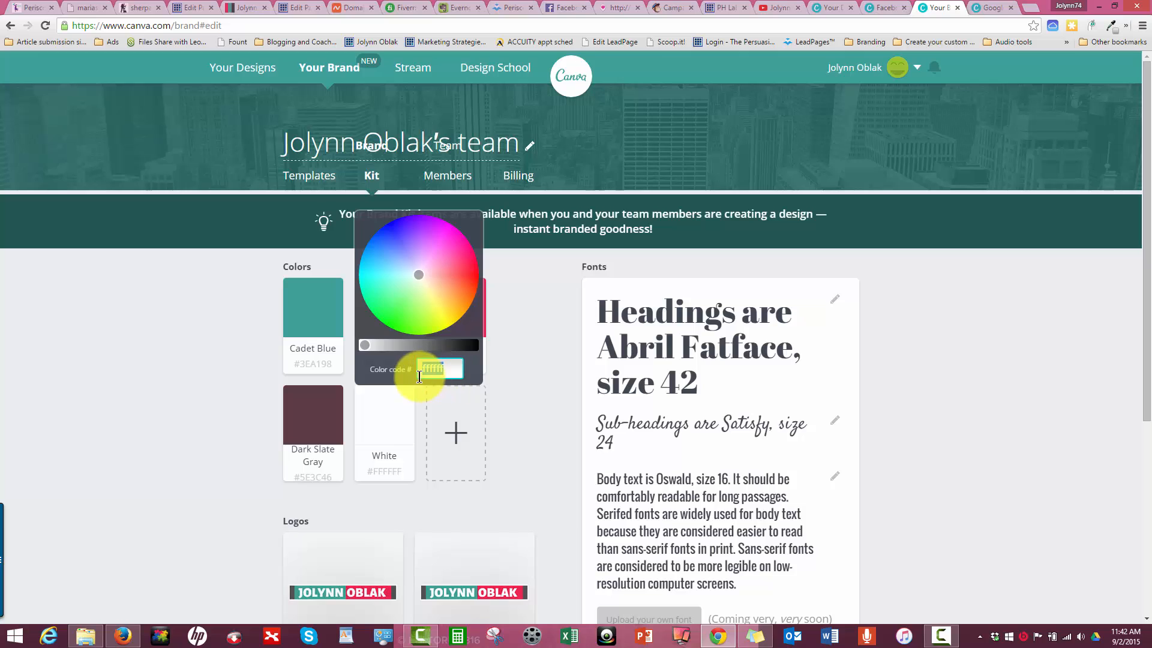
{"action": "left_click", "coordinate": [531, 389]}
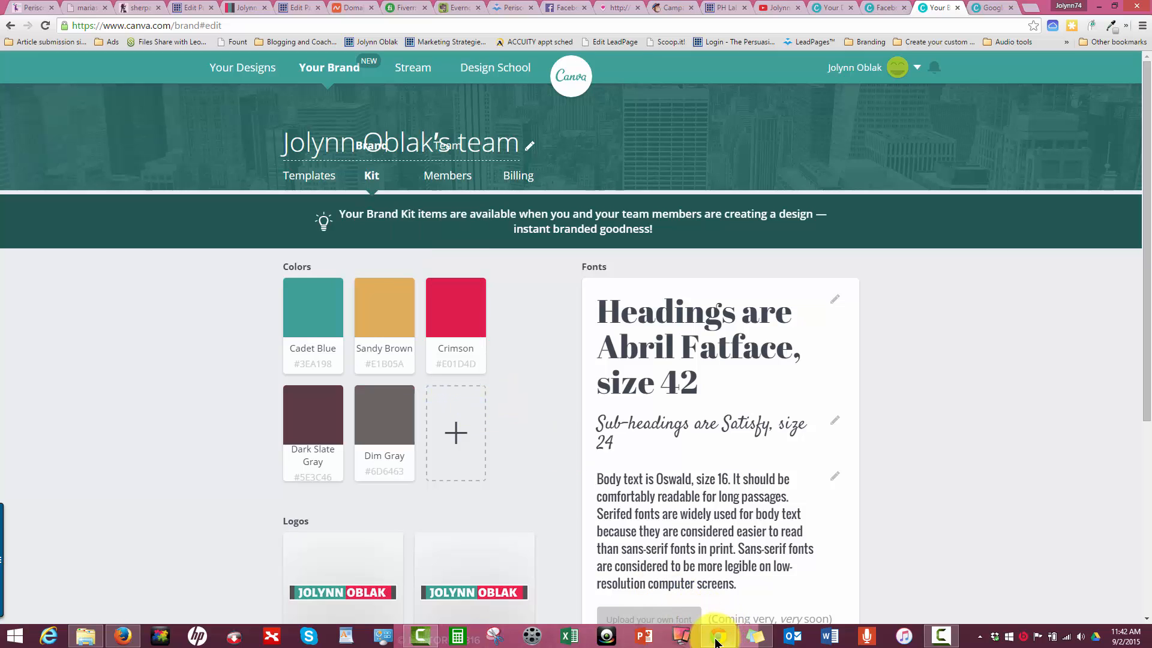
- Copy the Blakish code #303030 from Sticky Notes and add it as the sixth brand color
{"action": "left_click", "coordinate": [749, 640]}
{"action": "left_click_drag", "start_coordinate": [768, 387], "coordinate": [734, 386]}
{"action": "key", "text": "ctrl+c"}
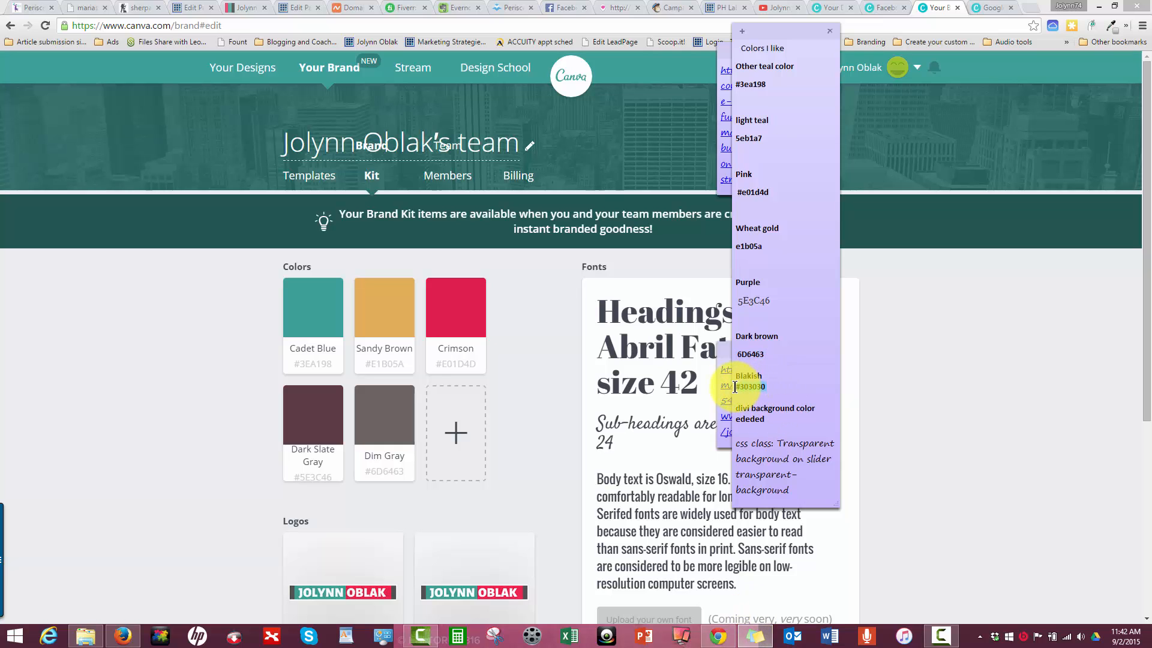
{"action": "left_click", "coordinate": [456, 431]}
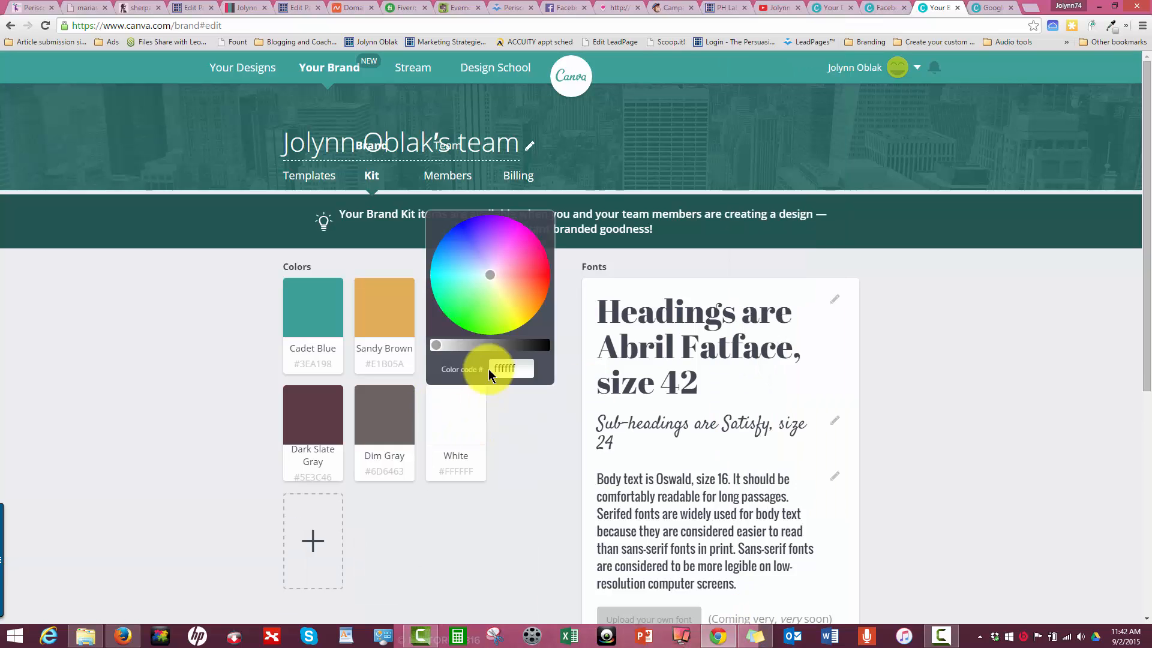
{"action": "key", "text": "ctrl+v"}
{"action": "left_click", "coordinate": [525, 437]}
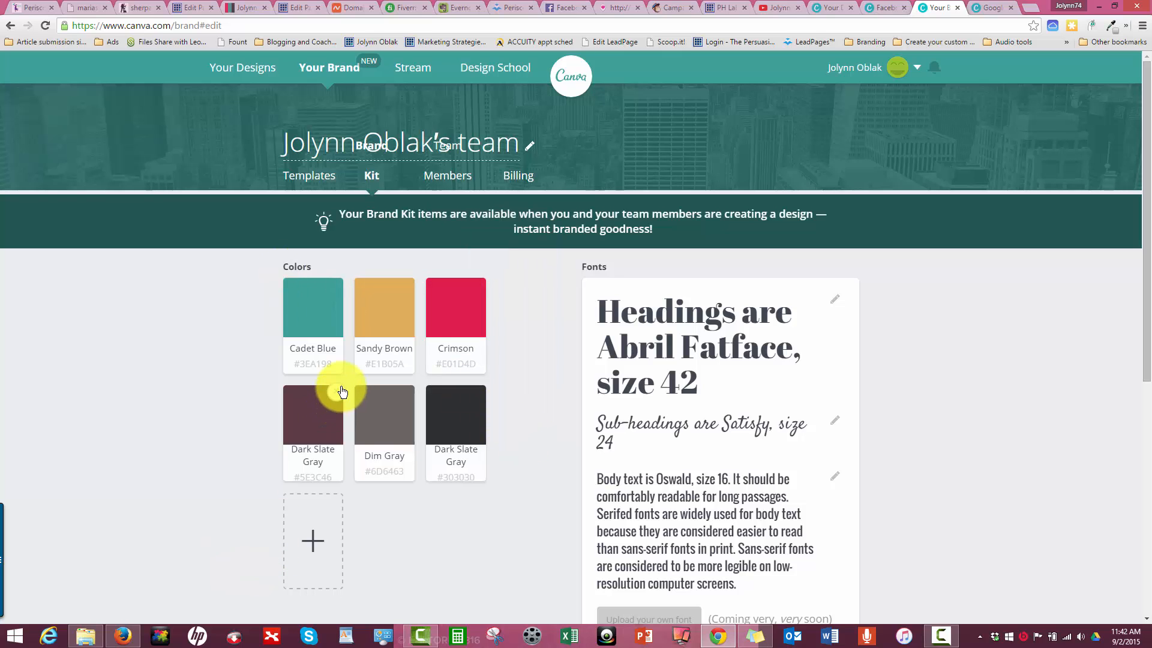
- Open the brand's Templates page and look through the designs recolored with the first brand color
{"action": "scroll", "coordinate": [341, 386], "scroll_direction": "down", "scroll_amount": 4}
{"action": "scroll", "coordinate": [341, 386], "scroll_direction": "up", "scroll_amount": 4}
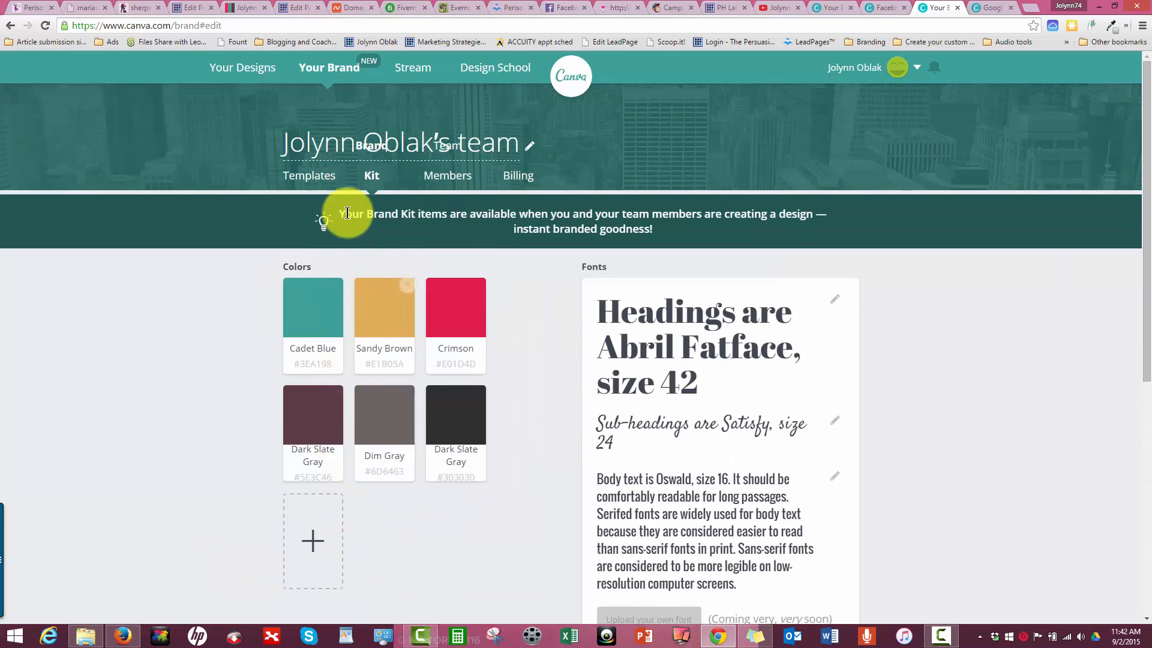
{"action": "left_click", "coordinate": [309, 177]}
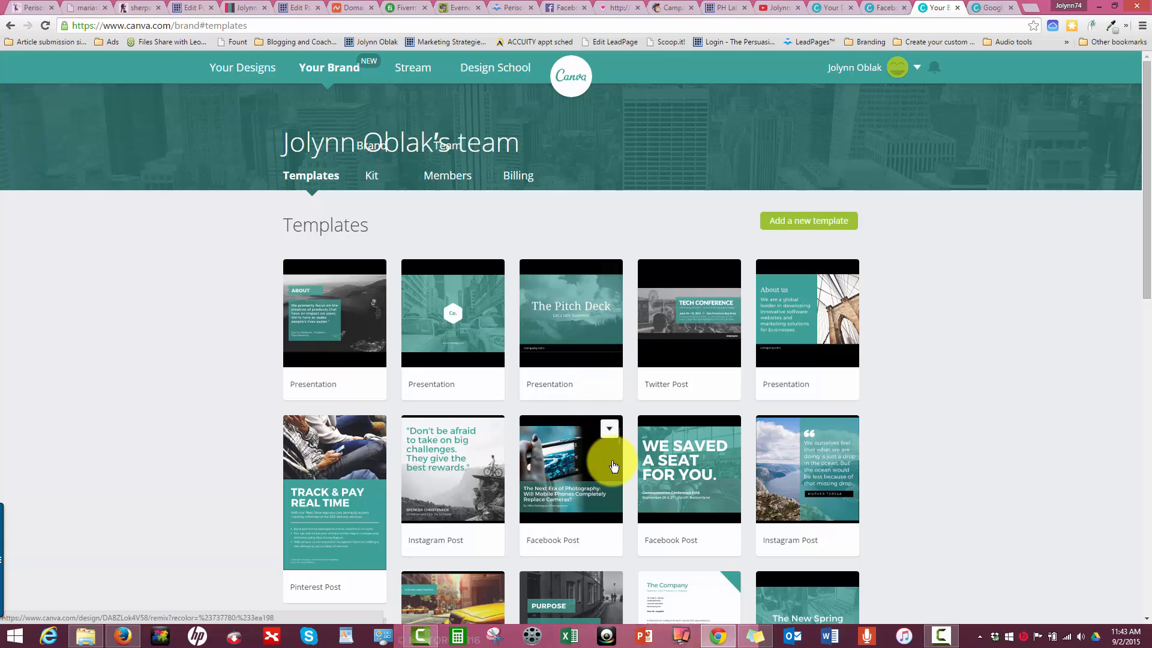
{"action": "scroll", "coordinate": [613, 465], "scroll_direction": "down", "scroll_amount": 3}
{"action": "scroll", "coordinate": [508, 372], "scroll_direction": "down", "scroll_amount": 4}
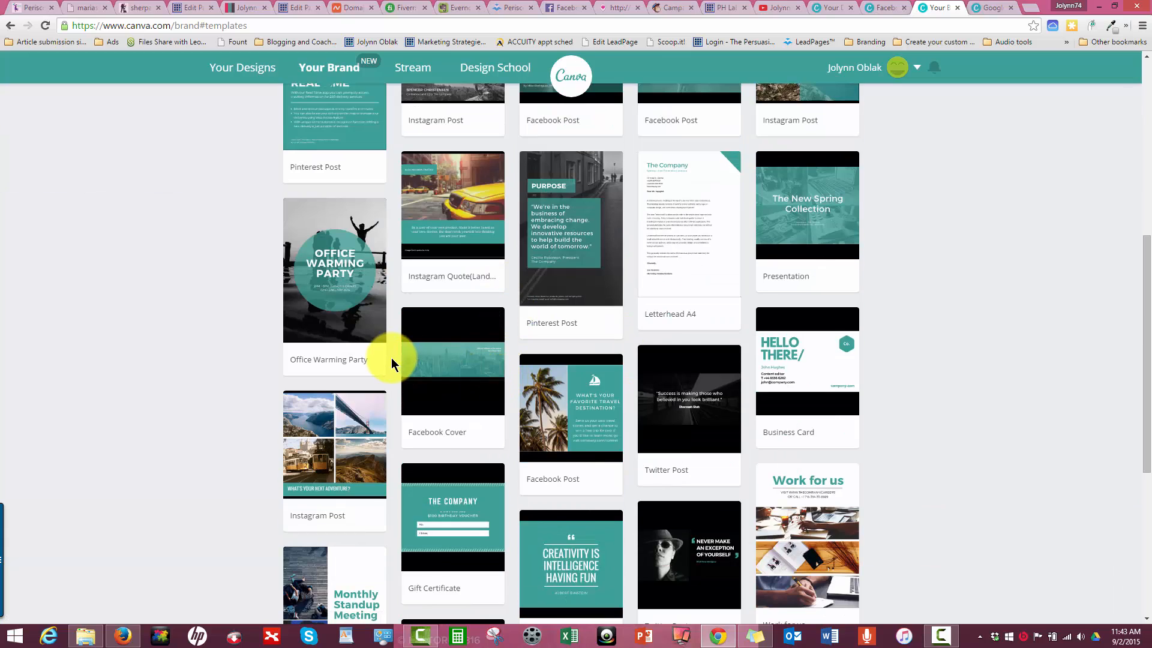
{"action": "scroll", "coordinate": [391, 357], "scroll_direction": "down", "scroll_amount": 6}
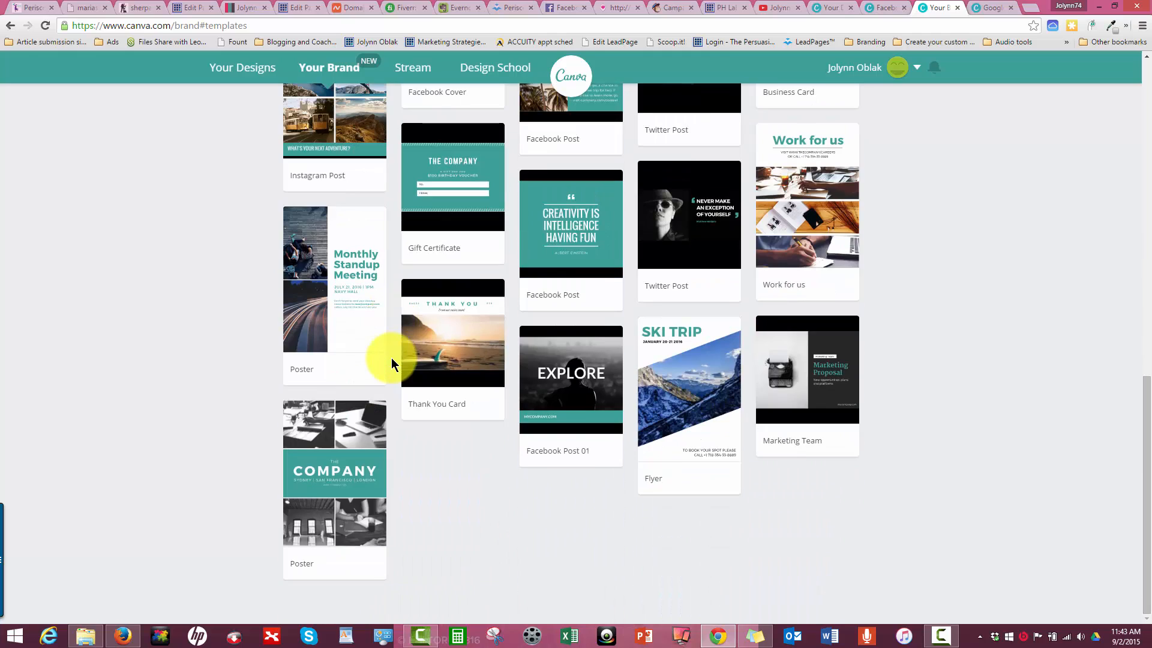
{"action": "scroll", "coordinate": [391, 358], "scroll_direction": "up", "scroll_amount": 10}
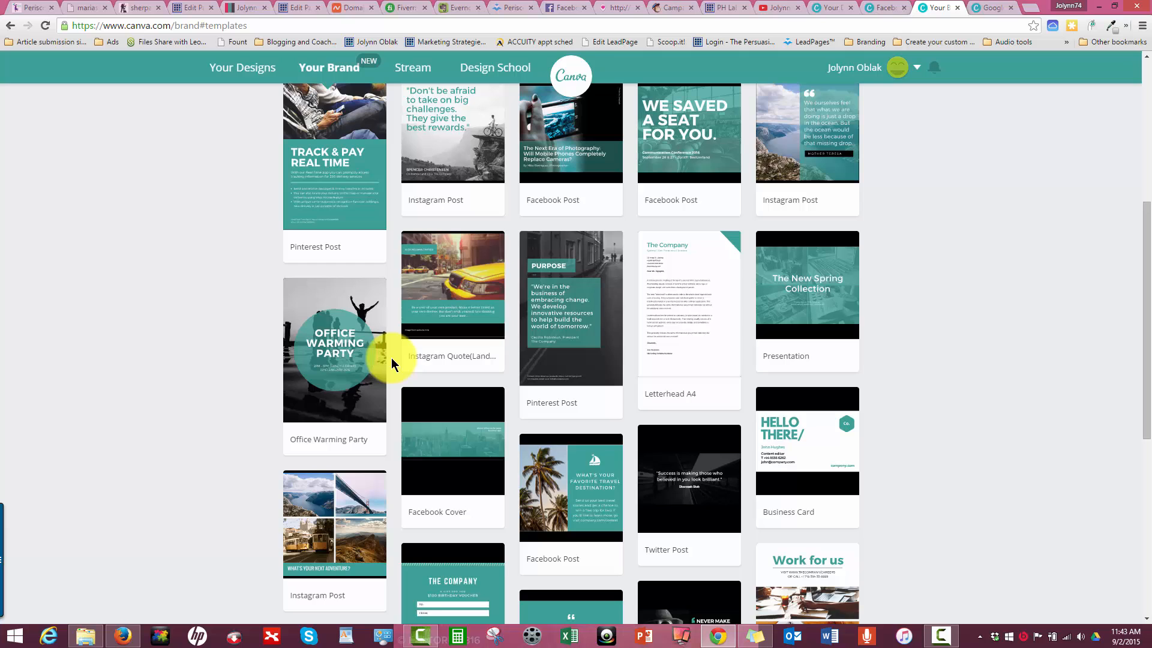
{"action": "scroll", "coordinate": [391, 357], "scroll_direction": "up", "scroll_amount": 5}
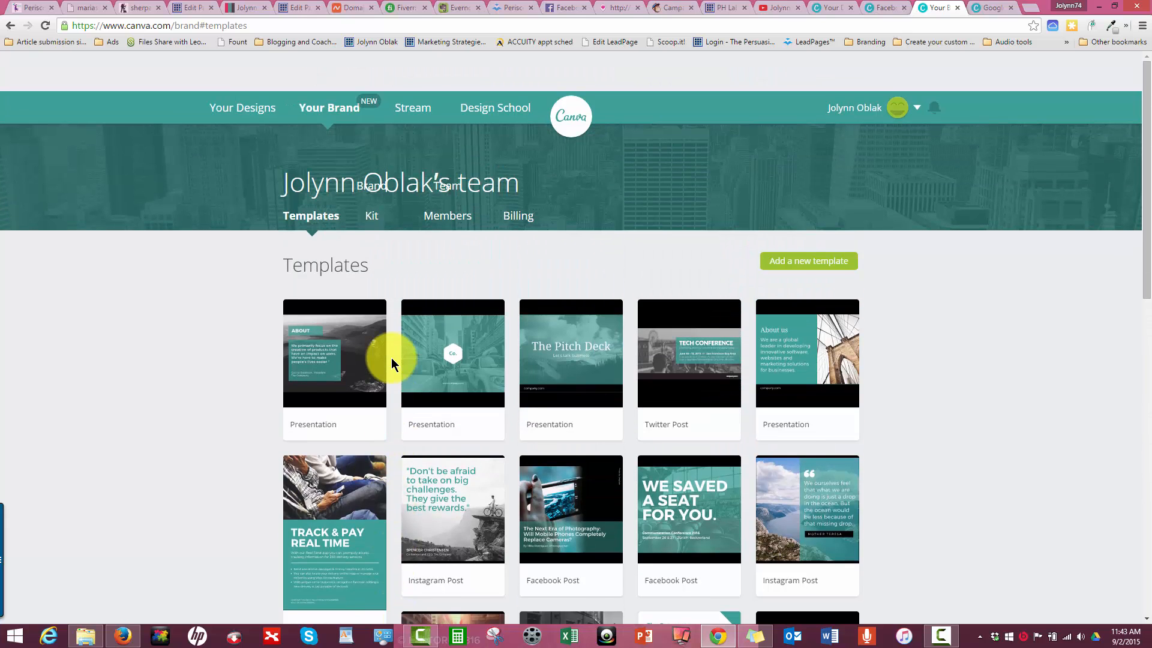
{"action": "scroll", "coordinate": [391, 362], "scroll_direction": "down", "scroll_amount": 5}
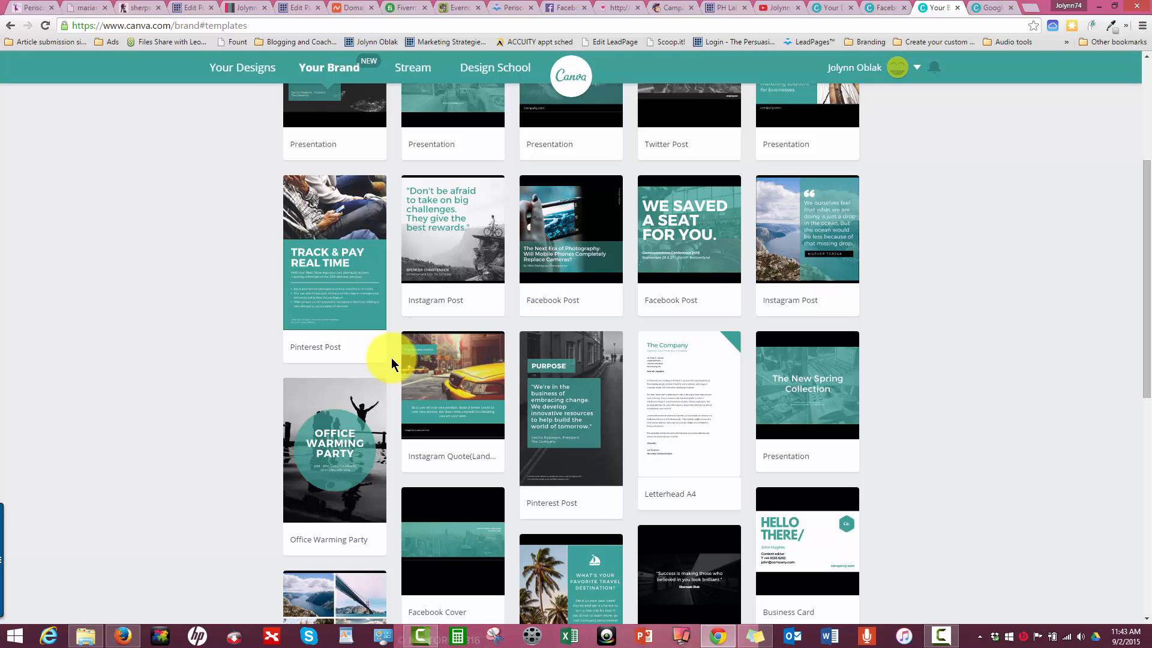
- Open the Facebook Post template "The Next Era of Photography" and select its teal banner
{"action": "left_click", "coordinate": [552, 194]}
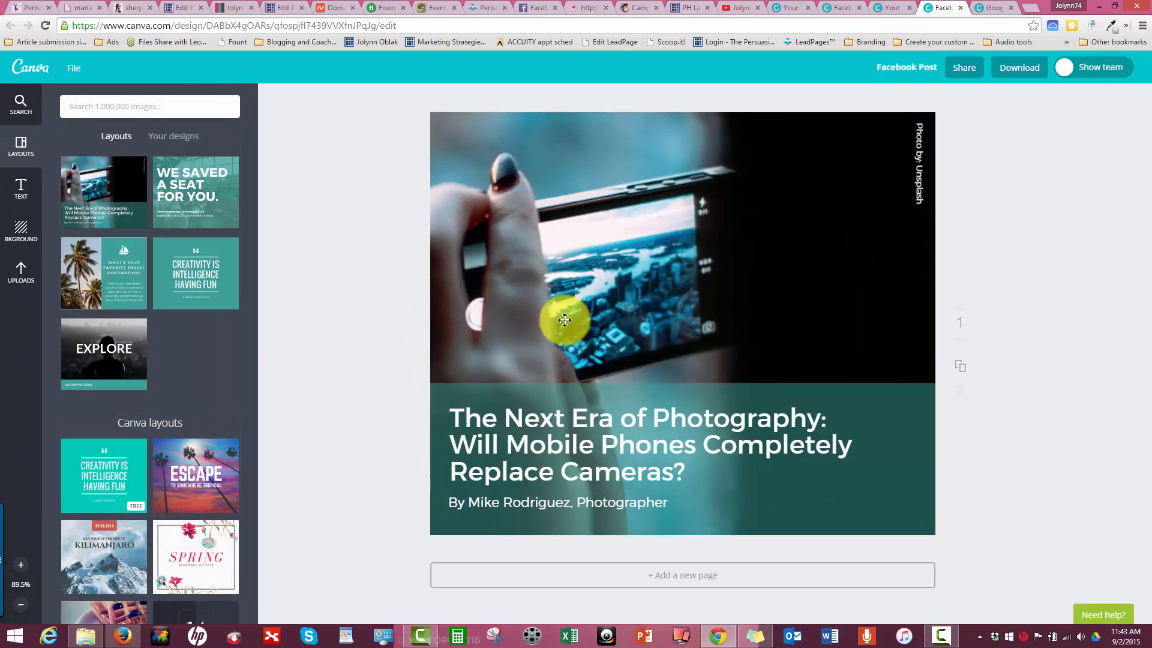
{"action": "left_click", "coordinate": [573, 430]}
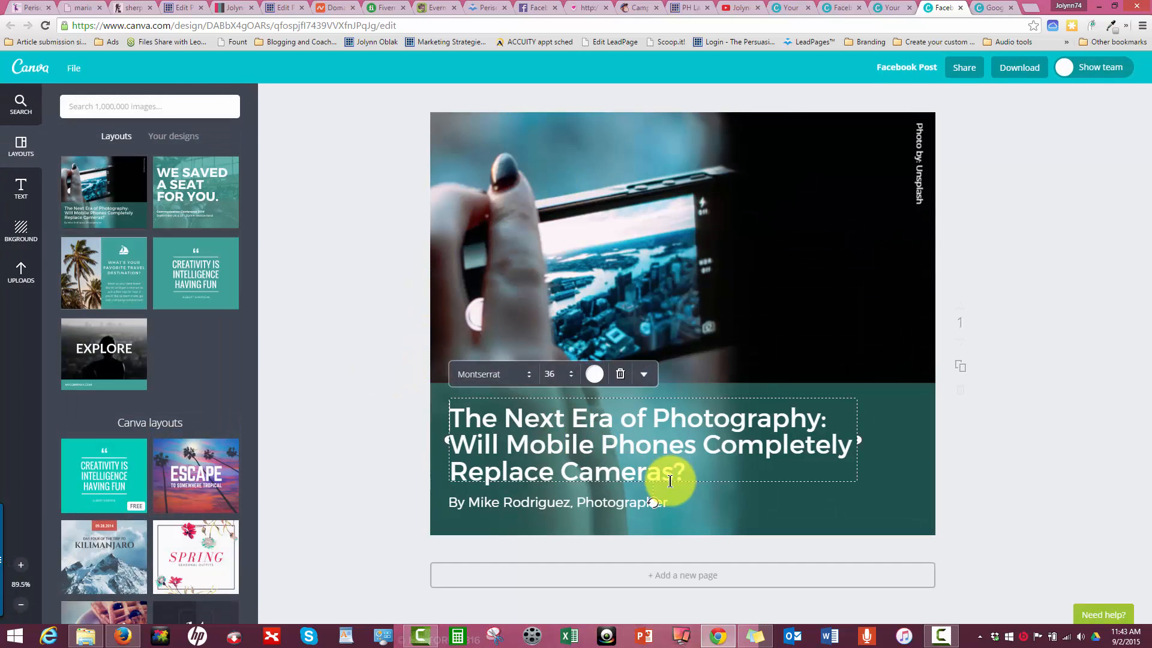
{"action": "left_click", "coordinate": [913, 159]}
{"action": "left_click", "coordinate": [660, 366]}
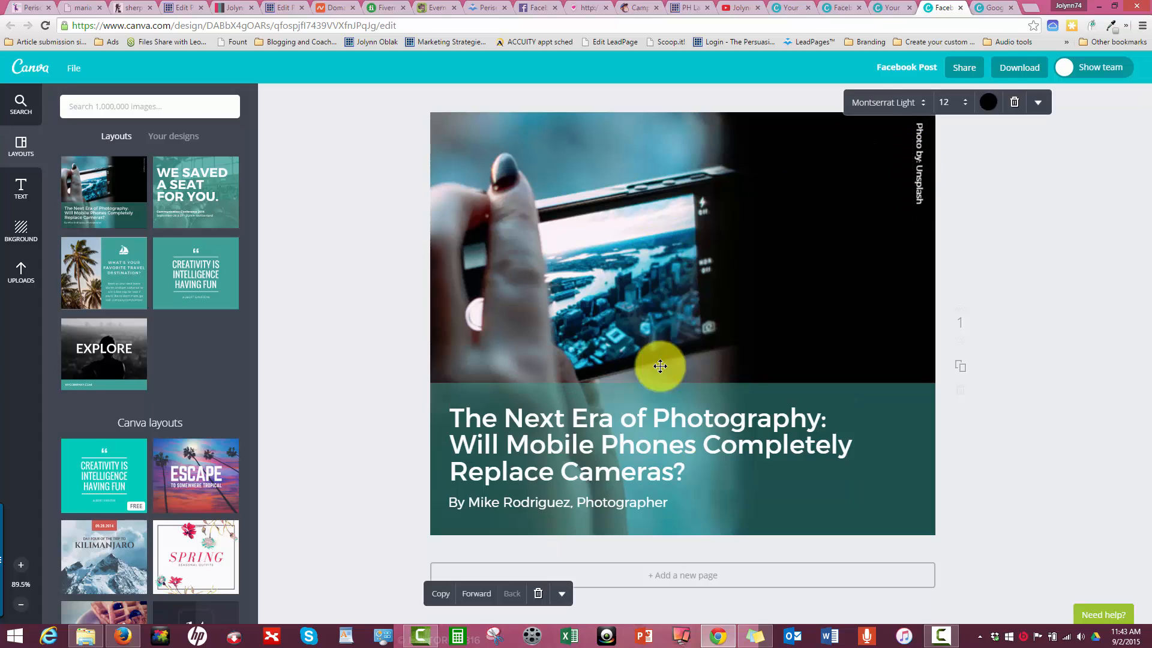
{"action": "left_click", "coordinate": [738, 493]}
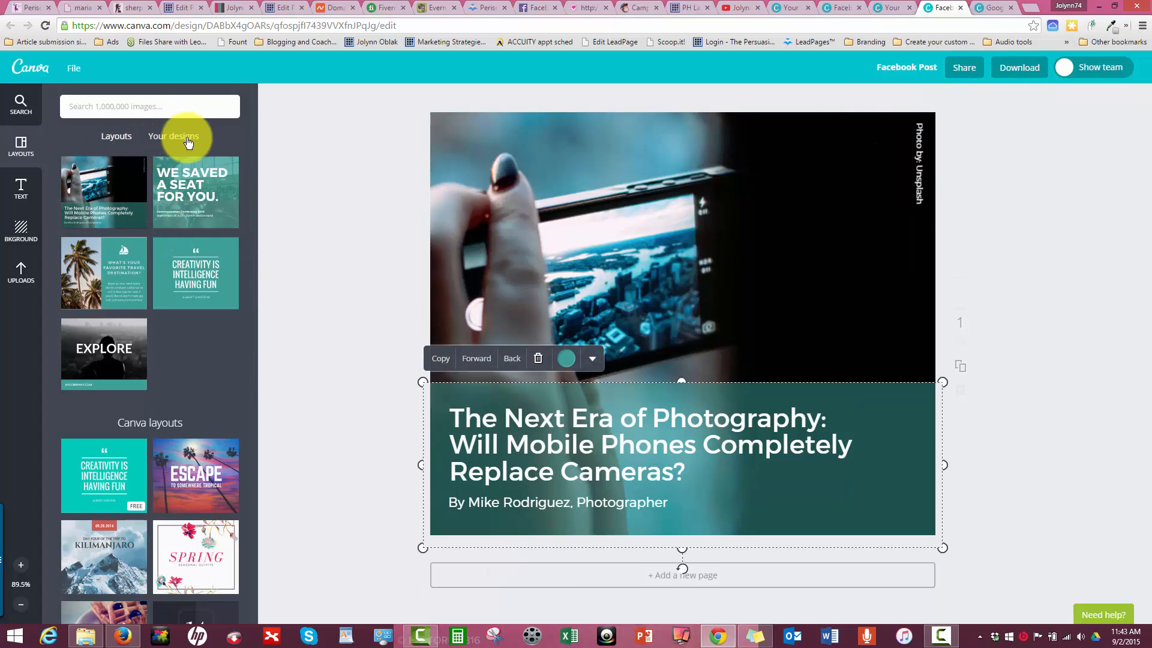
- Check that the headline and byline are editable text by selecting each and highlighting the full headline
{"action": "left_click", "coordinate": [490, 420]}
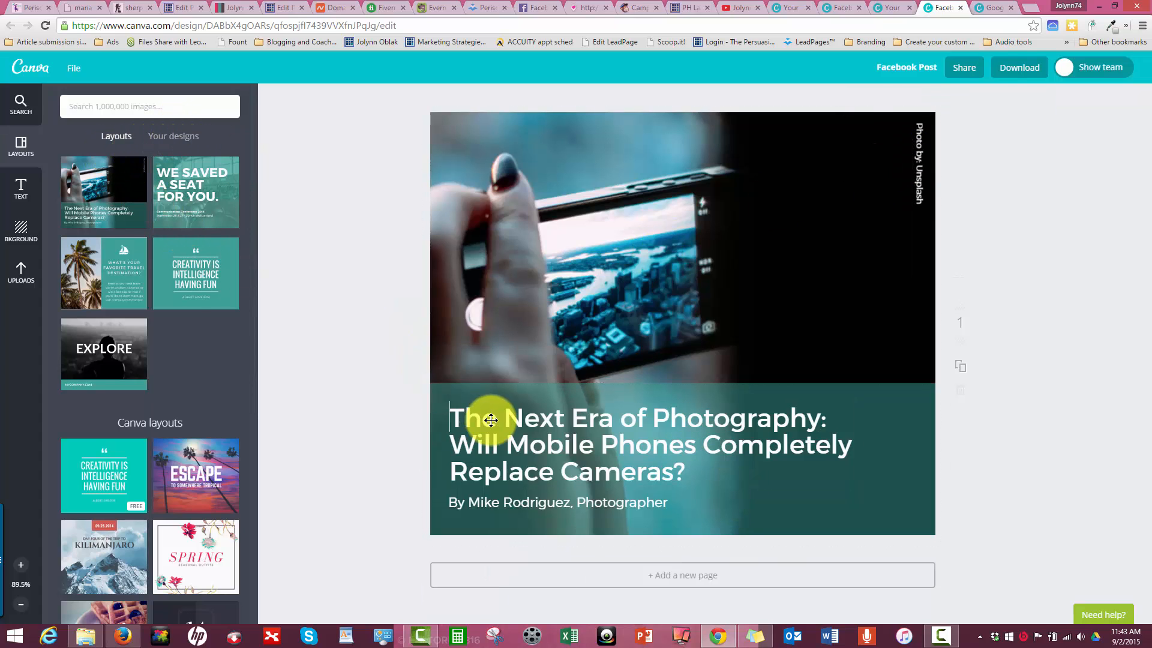
{"action": "left_click", "coordinate": [505, 502]}
{"action": "left_click", "coordinate": [493, 449]}
{"action": "left_click", "coordinate": [493, 449]}
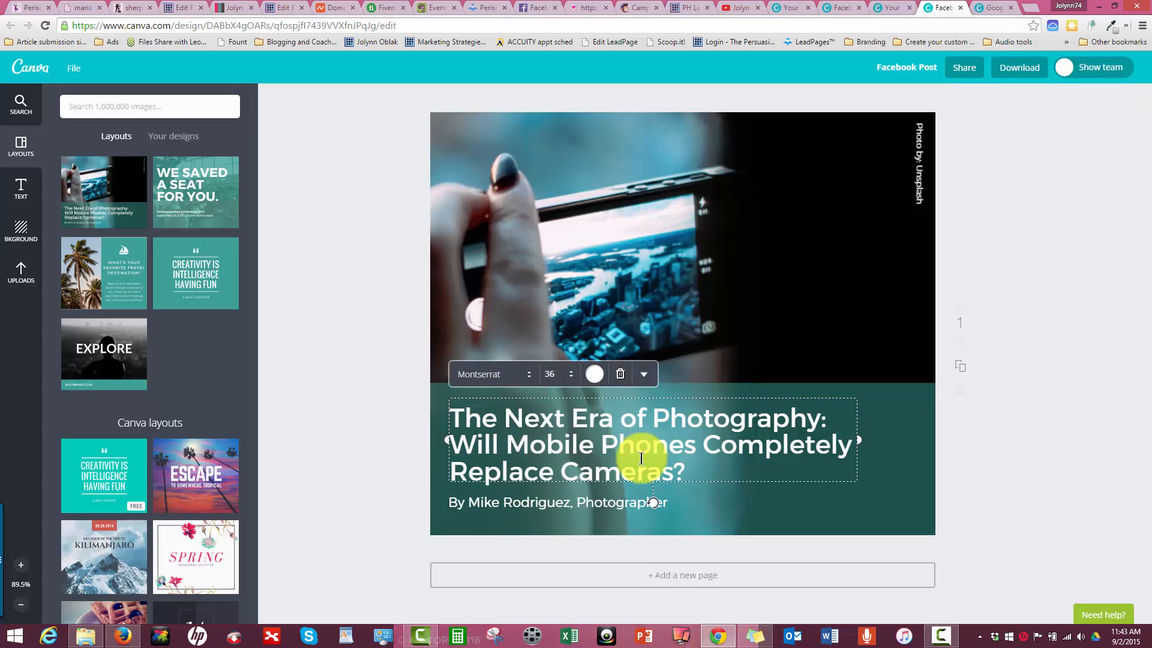
{"action": "left_click_drag", "start_coordinate": [684, 466], "coordinate": [437, 404]}
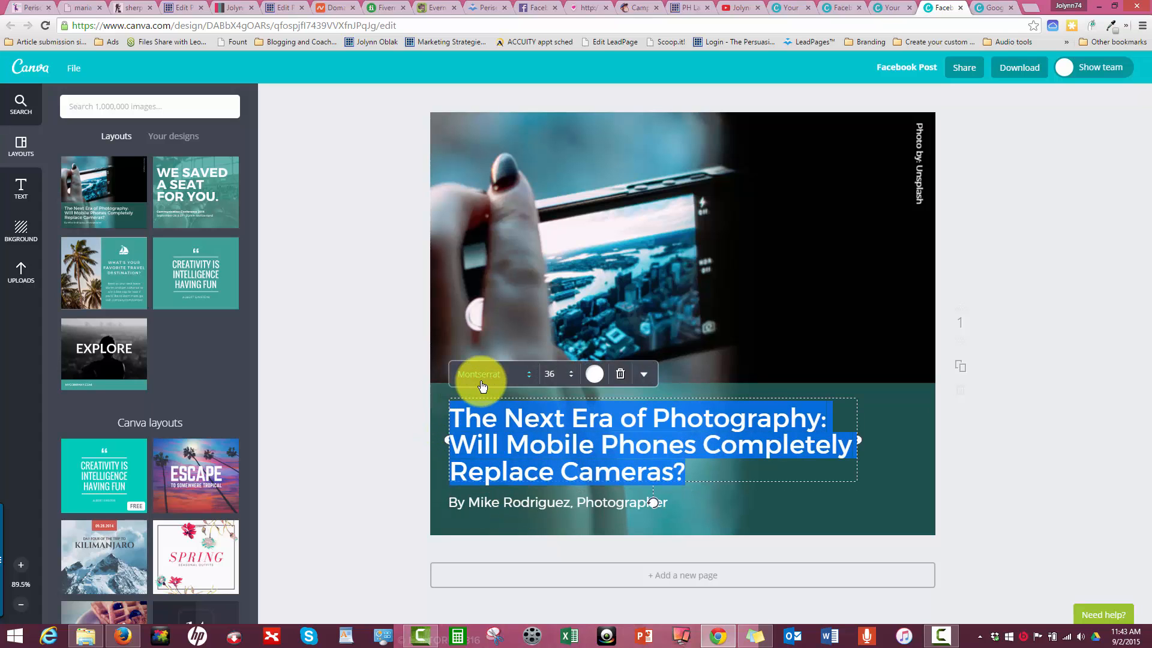
{"action": "left_click", "coordinate": [875, 297]}
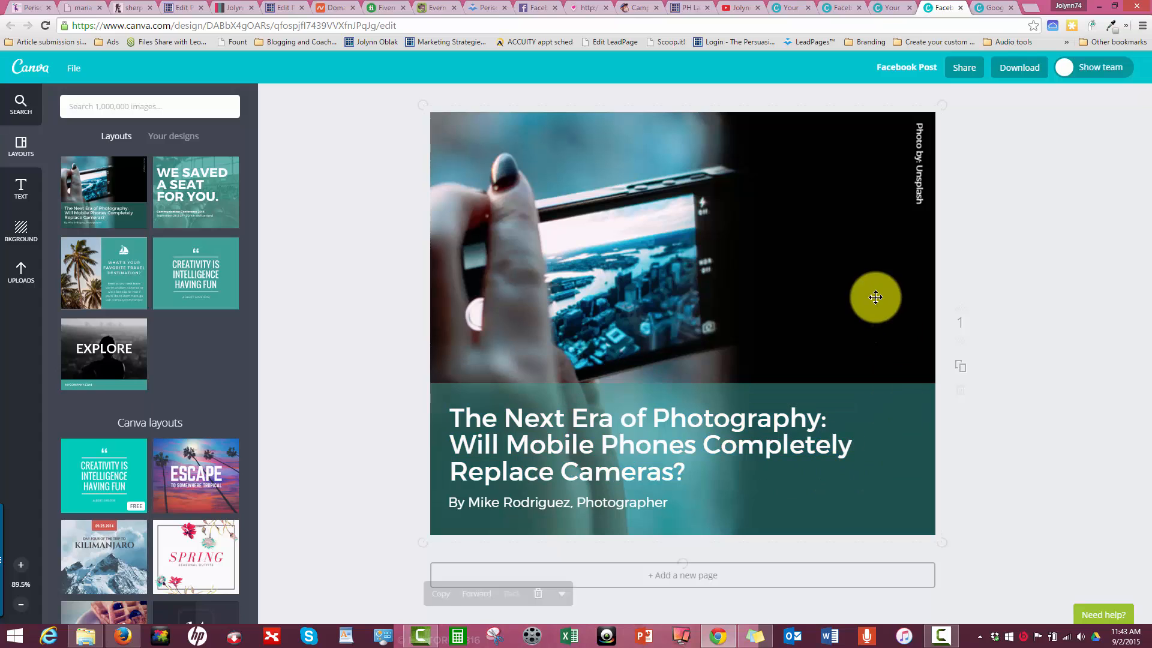
- Recolor the teal banner behind the headline with brand colors, ending on the dark brown fifth brand color
{"action": "left_click", "coordinate": [885, 401]}
{"action": "left_click", "coordinate": [812, 316]}
{"action": "left_click", "coordinate": [880, 425]}
{"action": "left_click", "coordinate": [881, 424]}
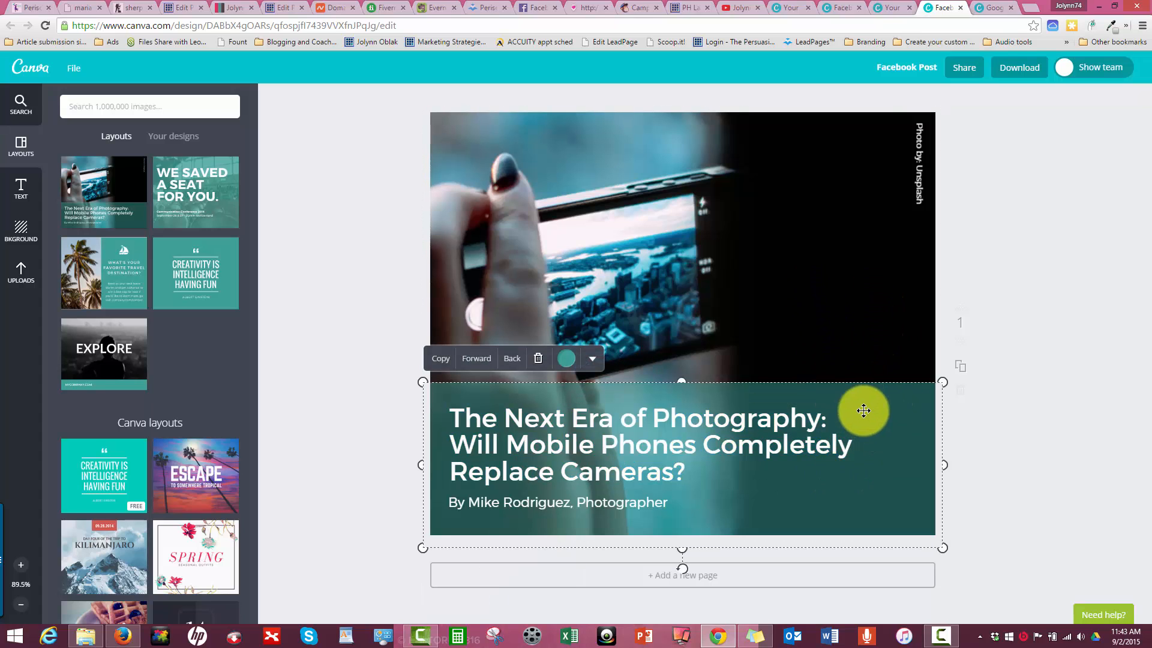
{"action": "left_click", "coordinate": [563, 357]}
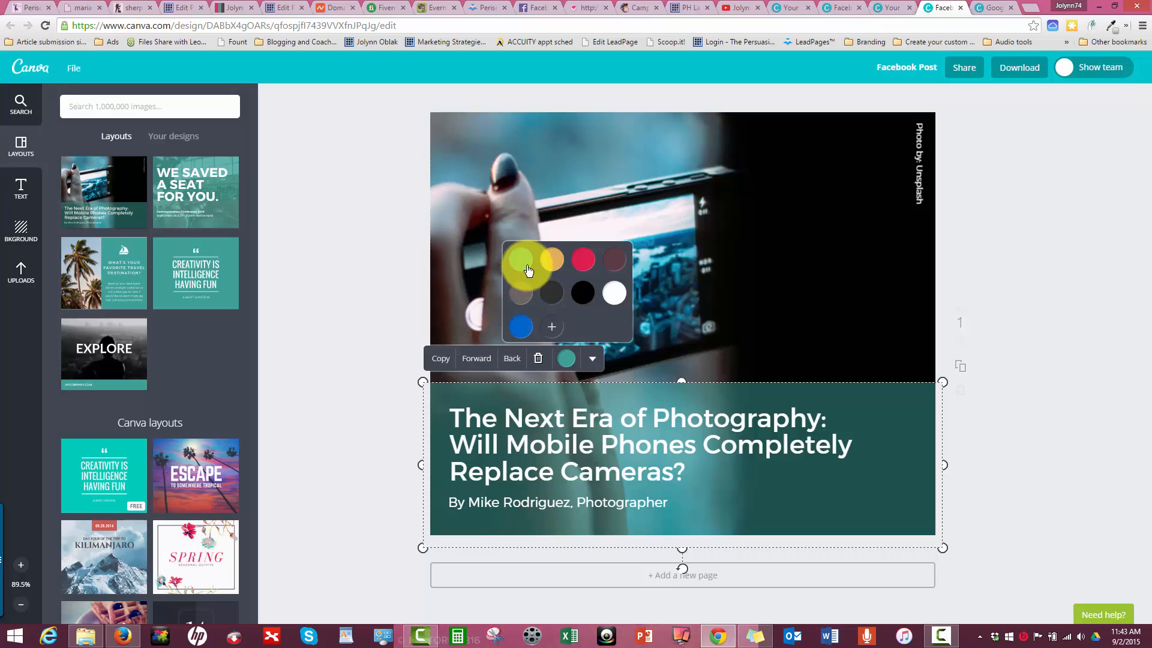
{"action": "left_click", "coordinate": [584, 259]}
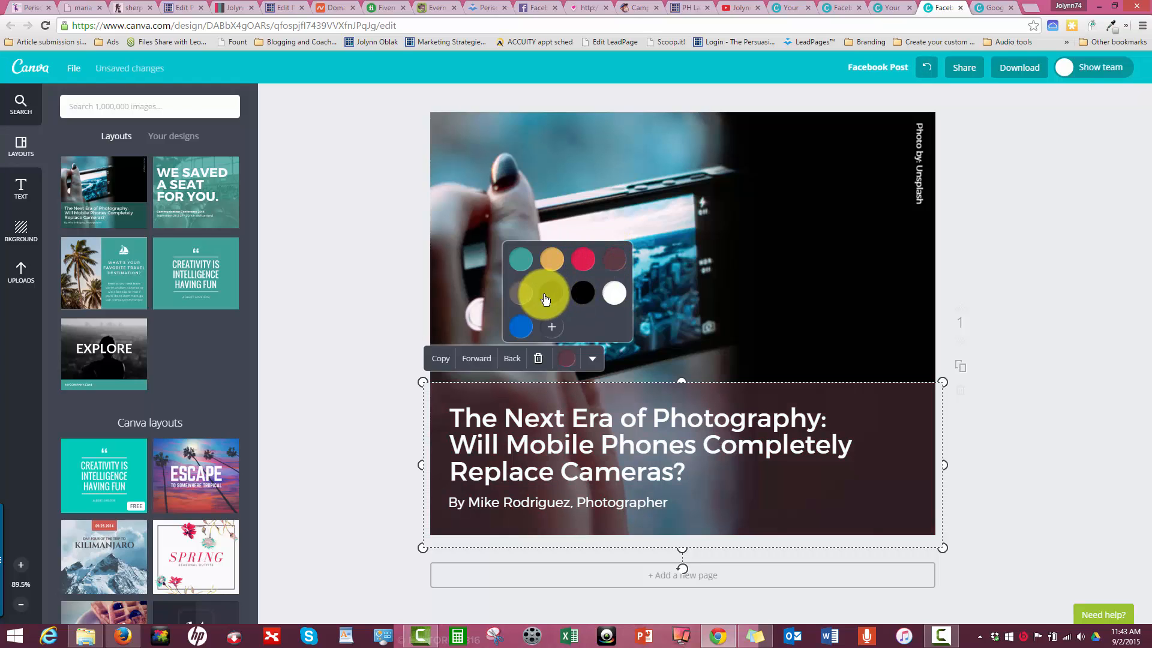
{"action": "left_click", "coordinate": [523, 295]}
{"action": "left_click", "coordinate": [354, 329]}
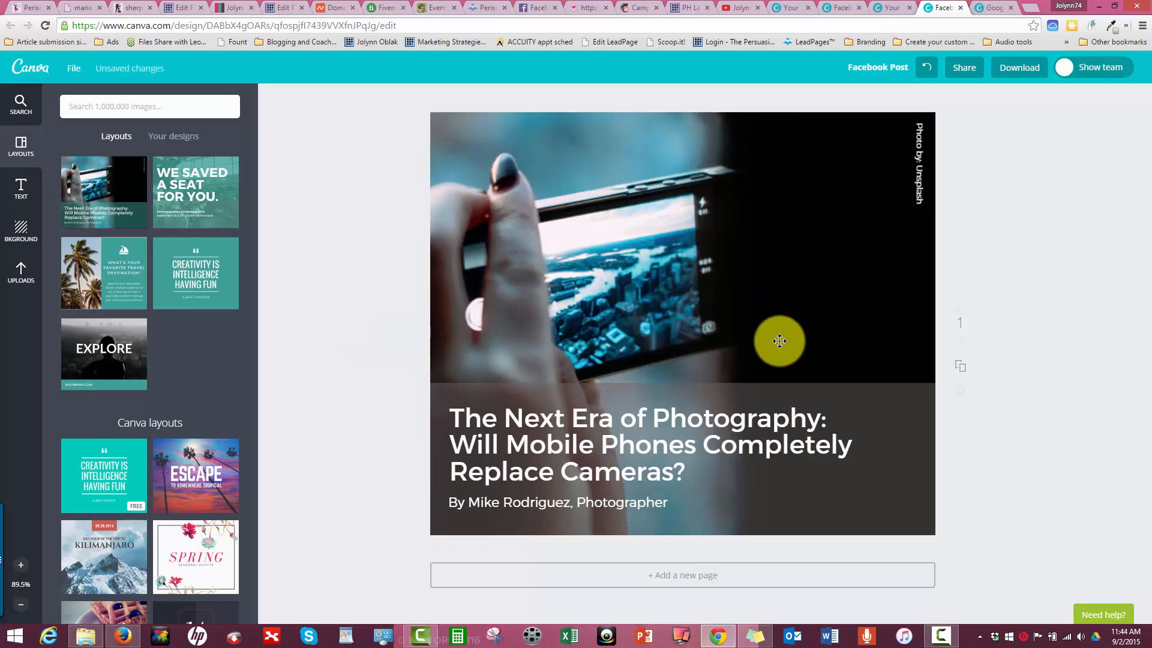
- Pull the camera photo off the page to expose the background, and put it back in place
{"action": "left_click", "coordinate": [822, 426]}
{"action": "left_click_drag", "start_coordinate": [766, 234], "coordinate": [291, 264]}
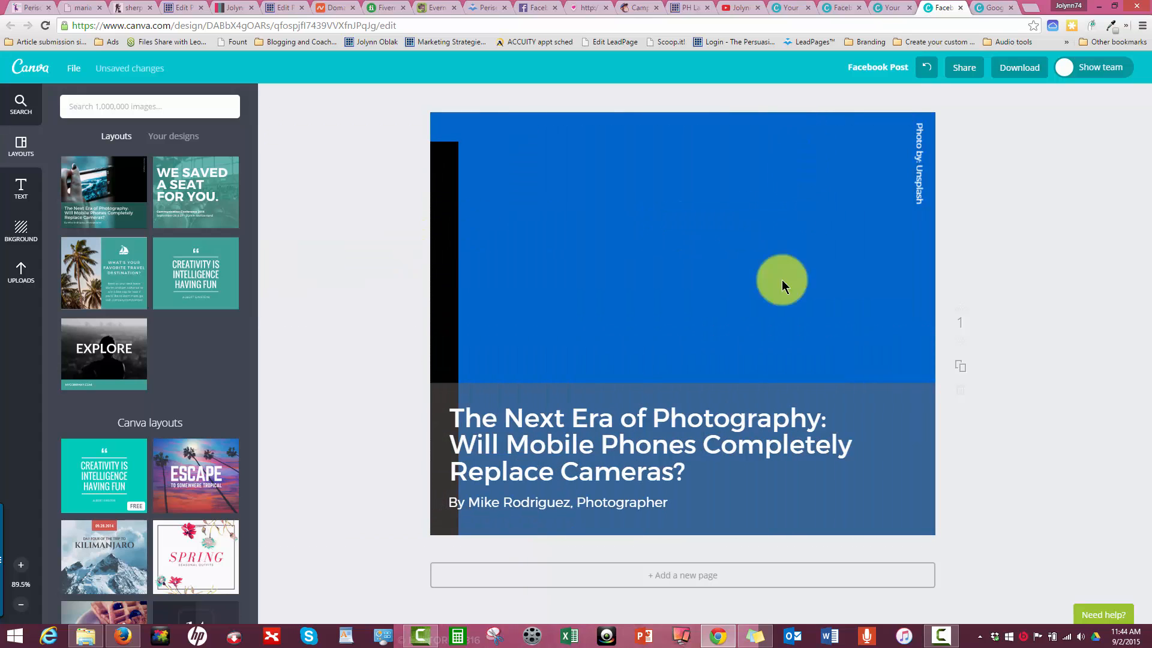
{"action": "left_click_drag", "start_coordinate": [442, 307], "coordinate": [919, 277]}
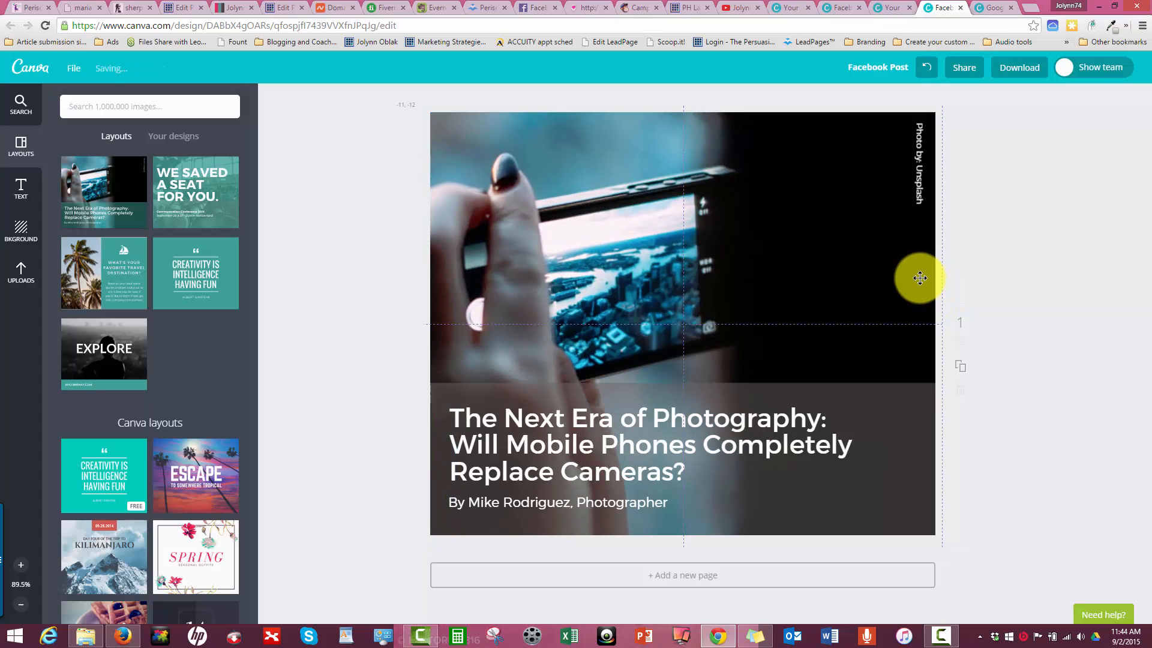
- Replace the current design with the brand's EXPLORE Facebook Post layout
{"action": "left_click", "coordinate": [121, 364]}
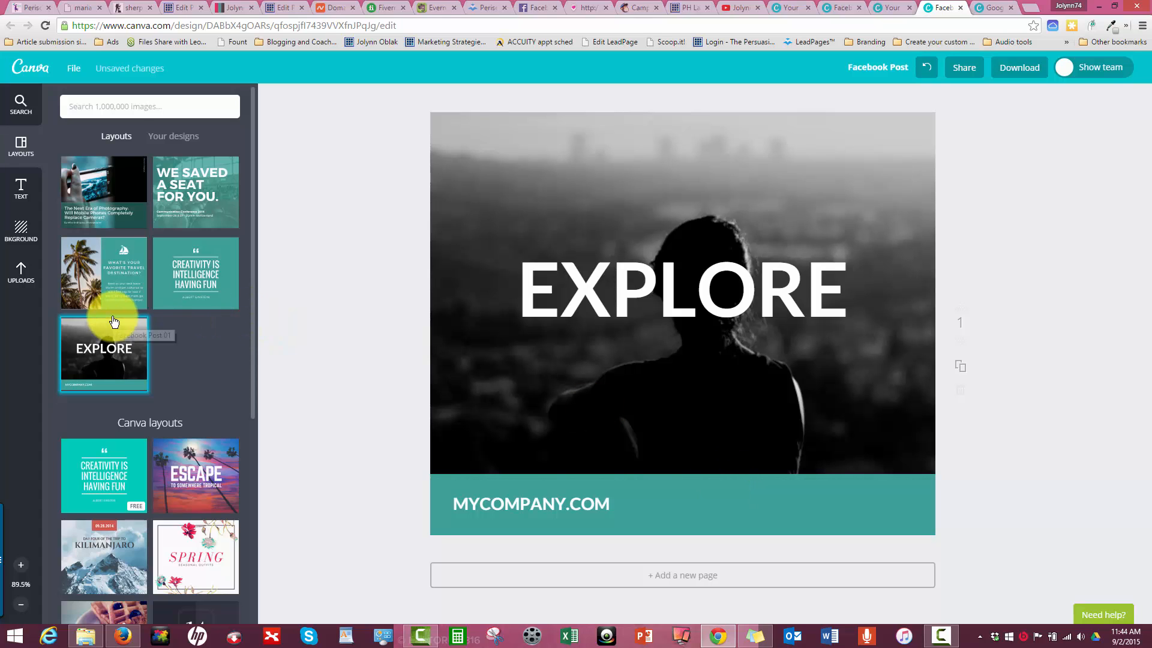
{"action": "scroll", "coordinate": [114, 322], "scroll_direction": "down", "scroll_amount": 5}
{"action": "scroll", "coordinate": [105, 311], "scroll_direction": "up", "scroll_amount": 5}
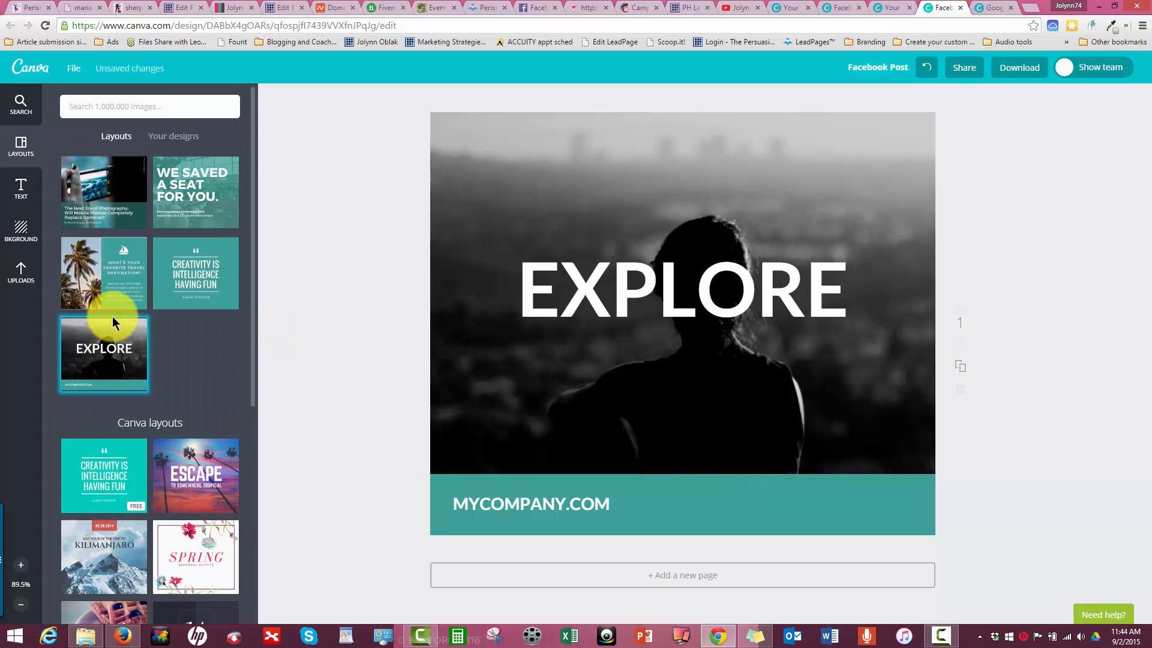
- Change the font of the MYCOMPANY.COM text to Lobster Two
{"action": "left_click", "coordinate": [484, 502]}
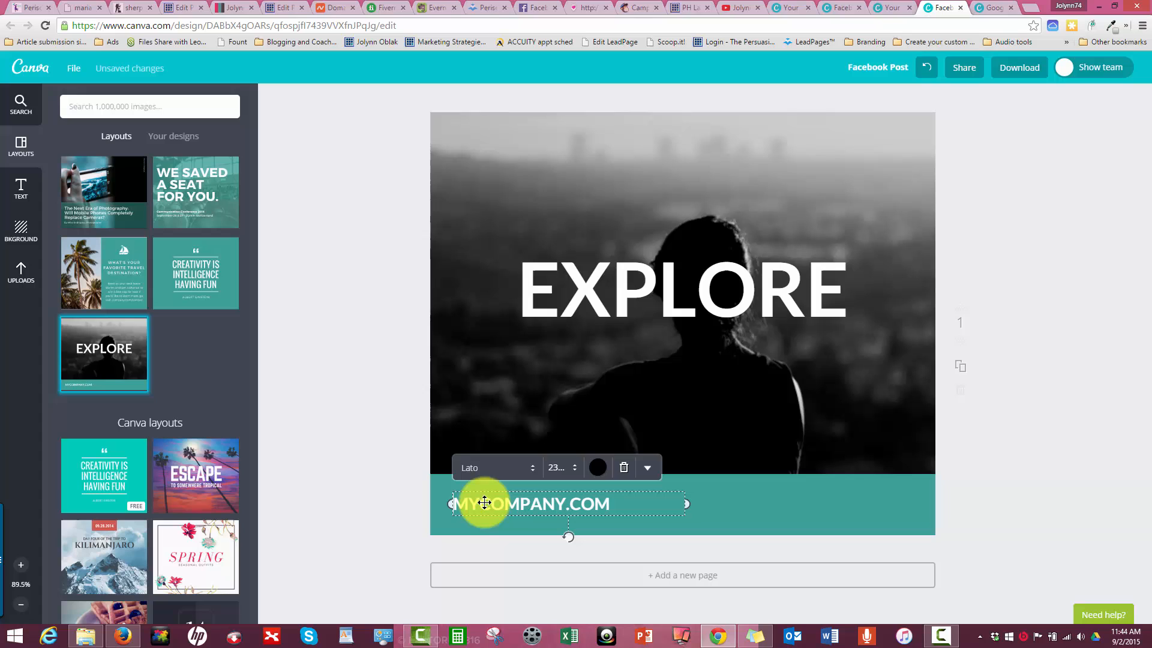
{"action": "left_click", "coordinate": [470, 471]}
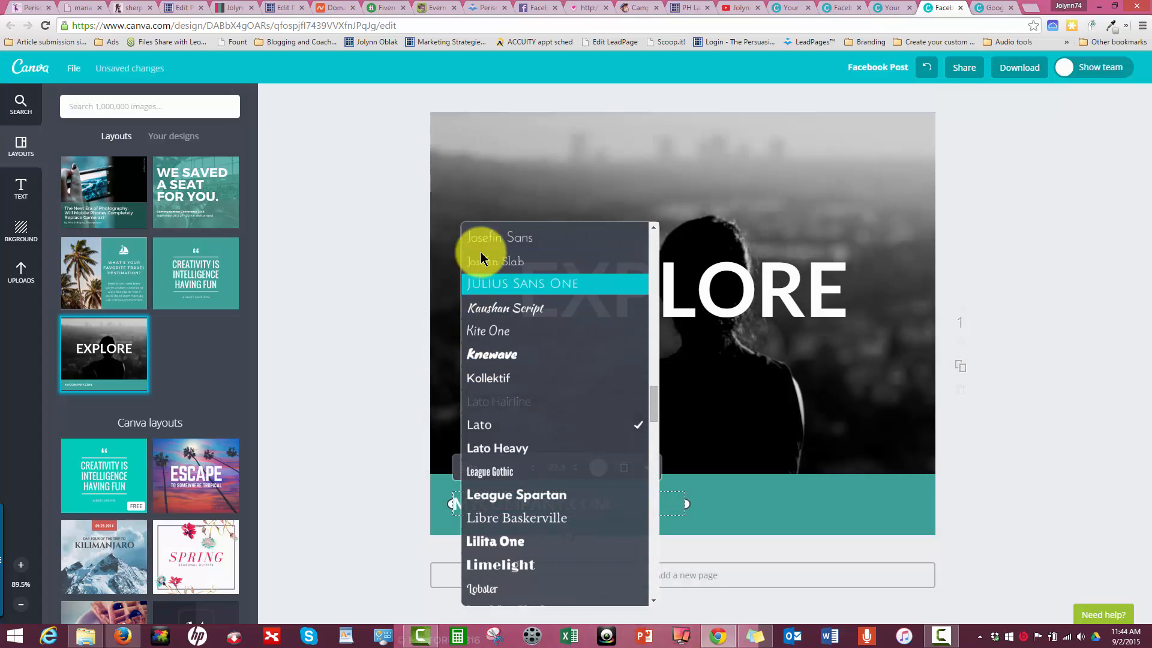
{"action": "left_click", "coordinate": [507, 596]}
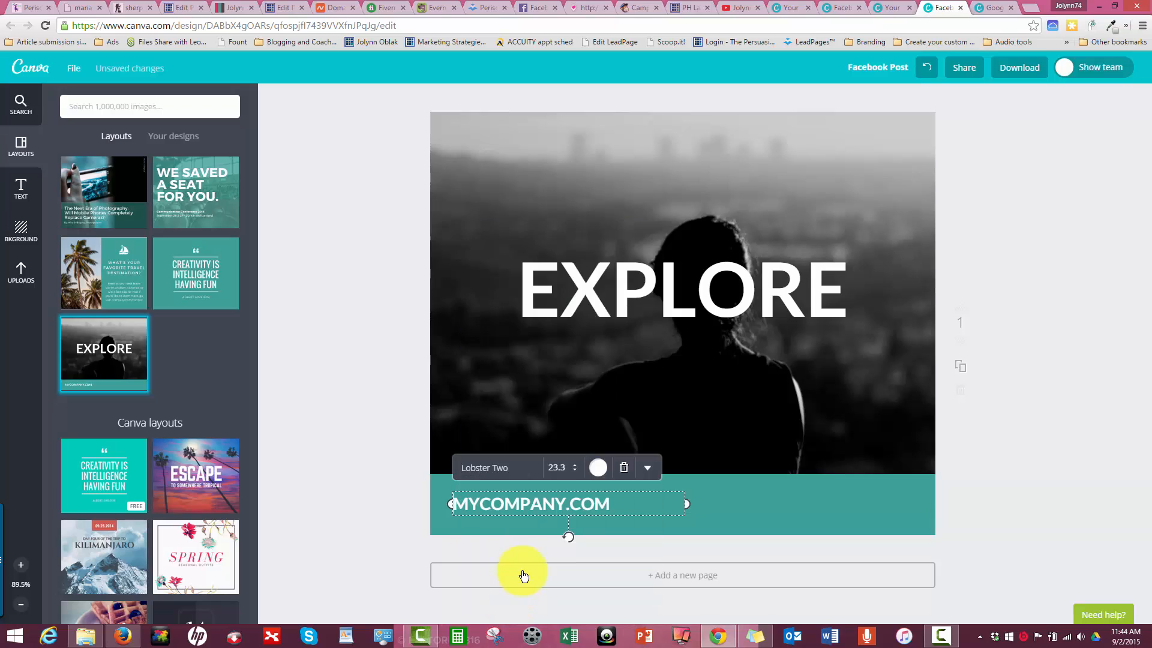
{"action": "left_click", "coordinate": [384, 386]}
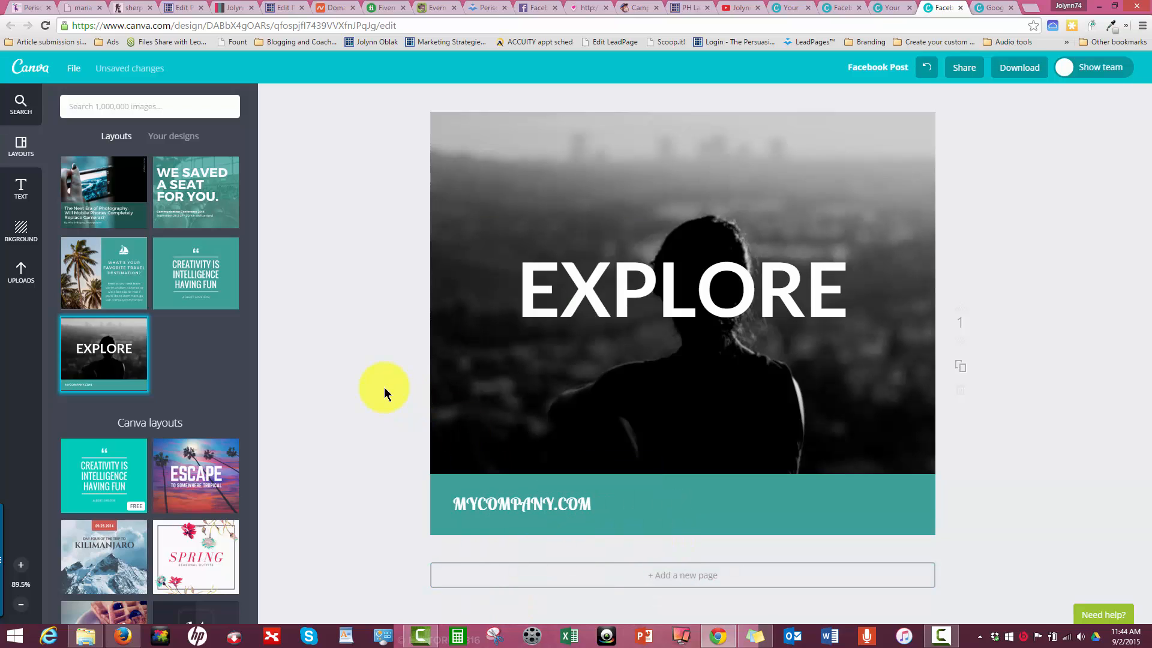
- Leave the editor for the home page and look through the full list of design formats, from social posts to ads
{"action": "left_click", "coordinate": [38, 69]}
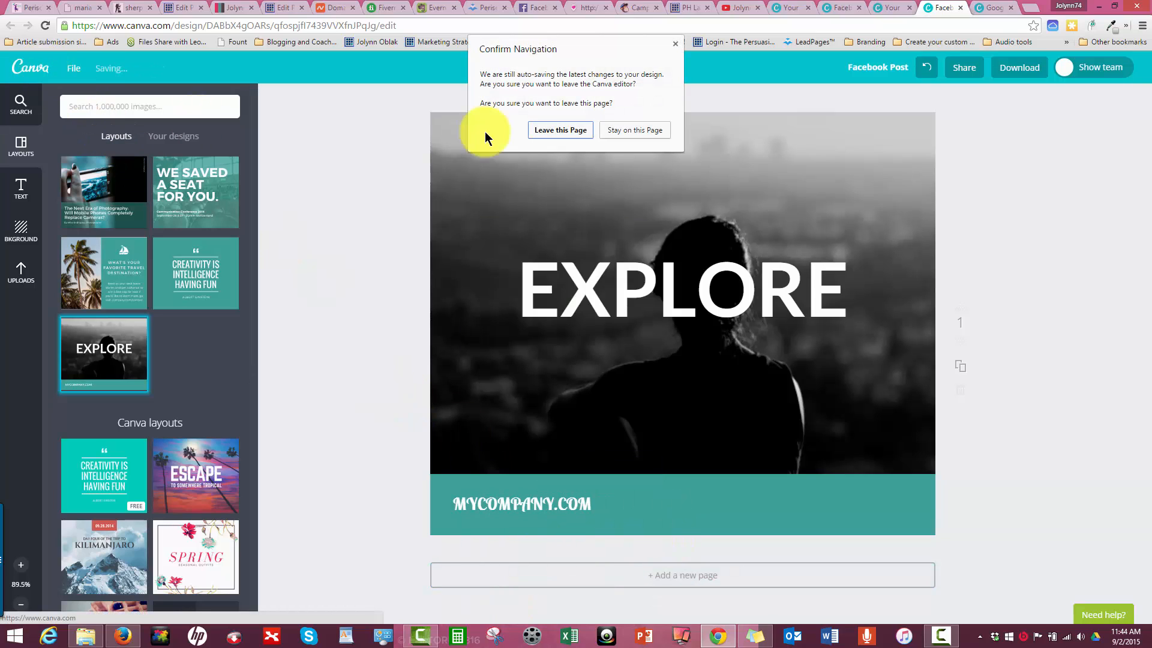
{"action": "left_click", "coordinate": [531, 131]}
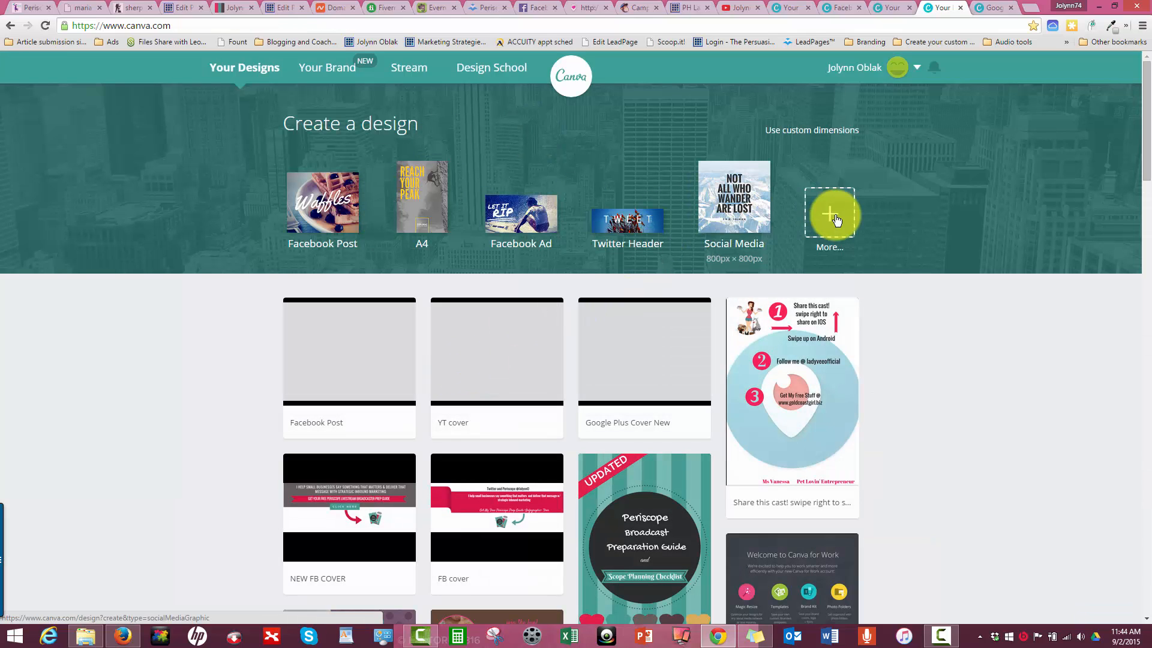
{"action": "left_click", "coordinate": [836, 220]}
{"action": "scroll", "coordinate": [763, 252], "scroll_direction": "down", "scroll_amount": 3}
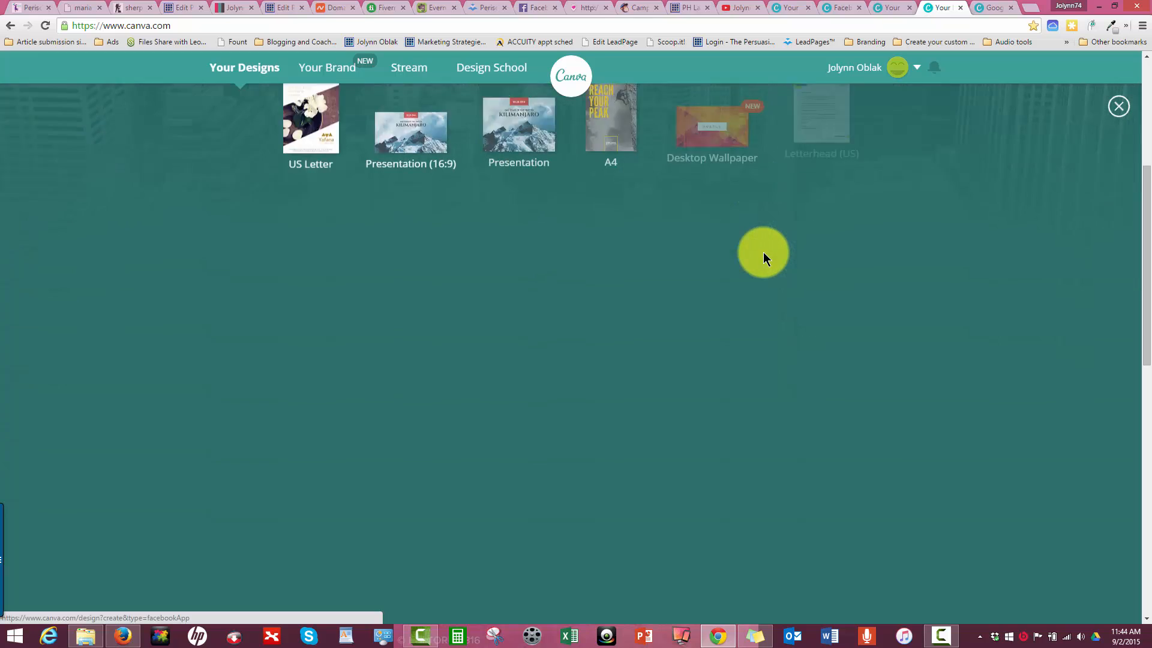
{"action": "scroll", "coordinate": [763, 252], "scroll_direction": "down", "scroll_amount": 1}
{"action": "scroll", "coordinate": [763, 252], "scroll_direction": "down", "scroll_amount": 2}
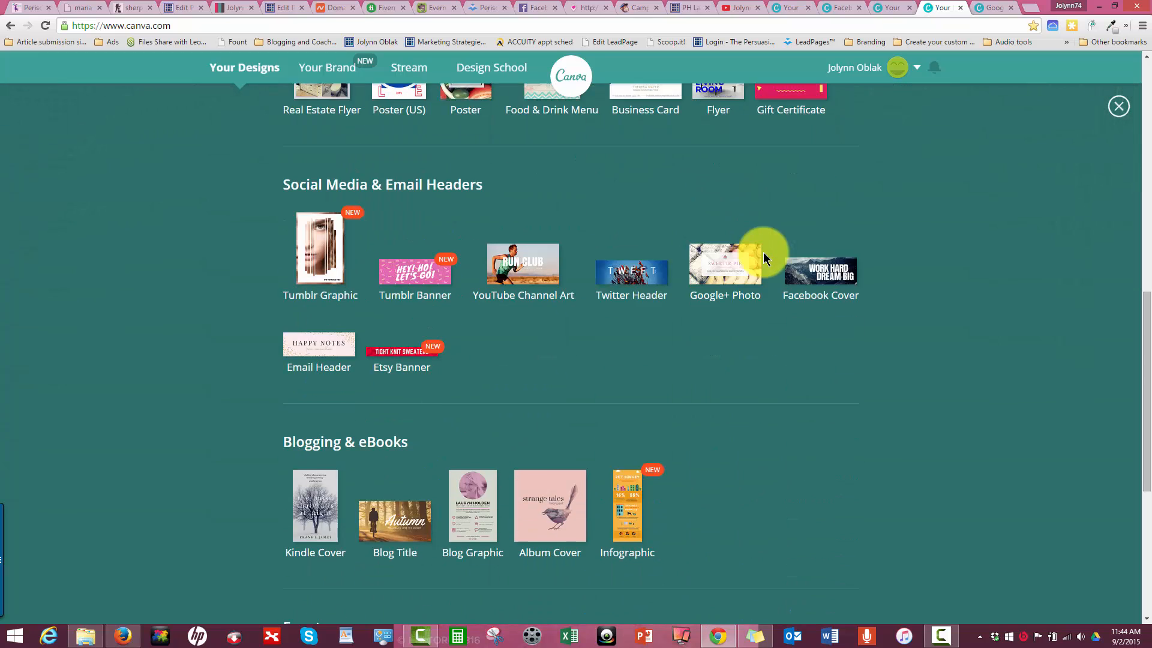
{"action": "scroll", "coordinate": [763, 252], "scroll_direction": "down", "scroll_amount": 5}
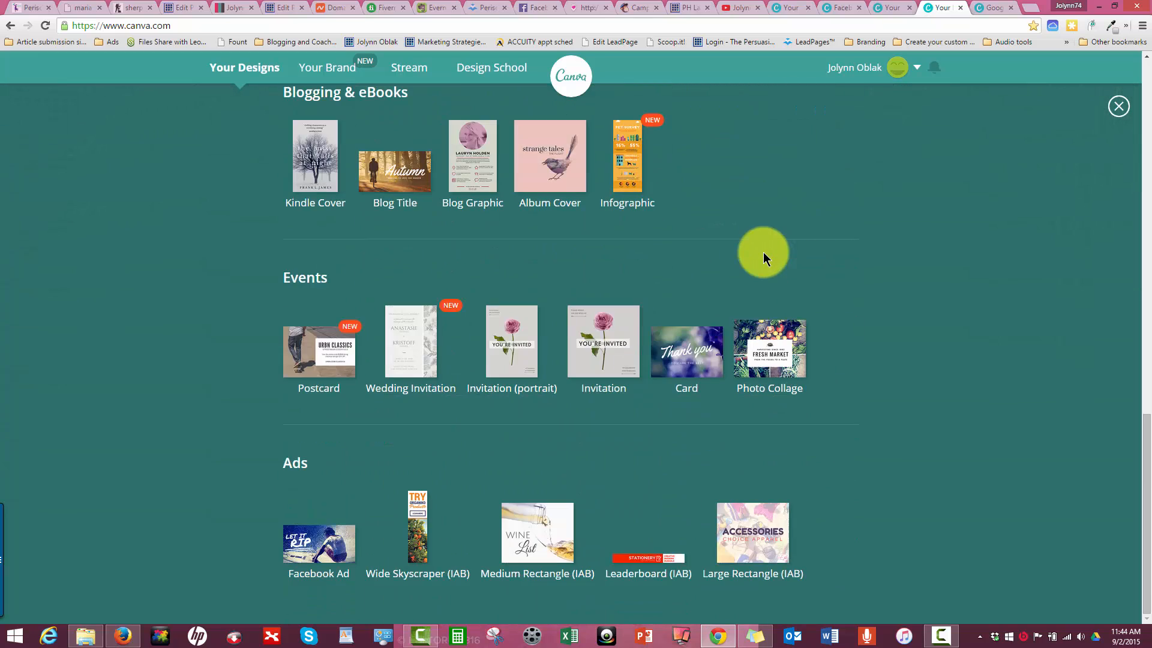
{"action": "scroll", "coordinate": [758, 252], "scroll_direction": "up", "scroll_amount": 10}
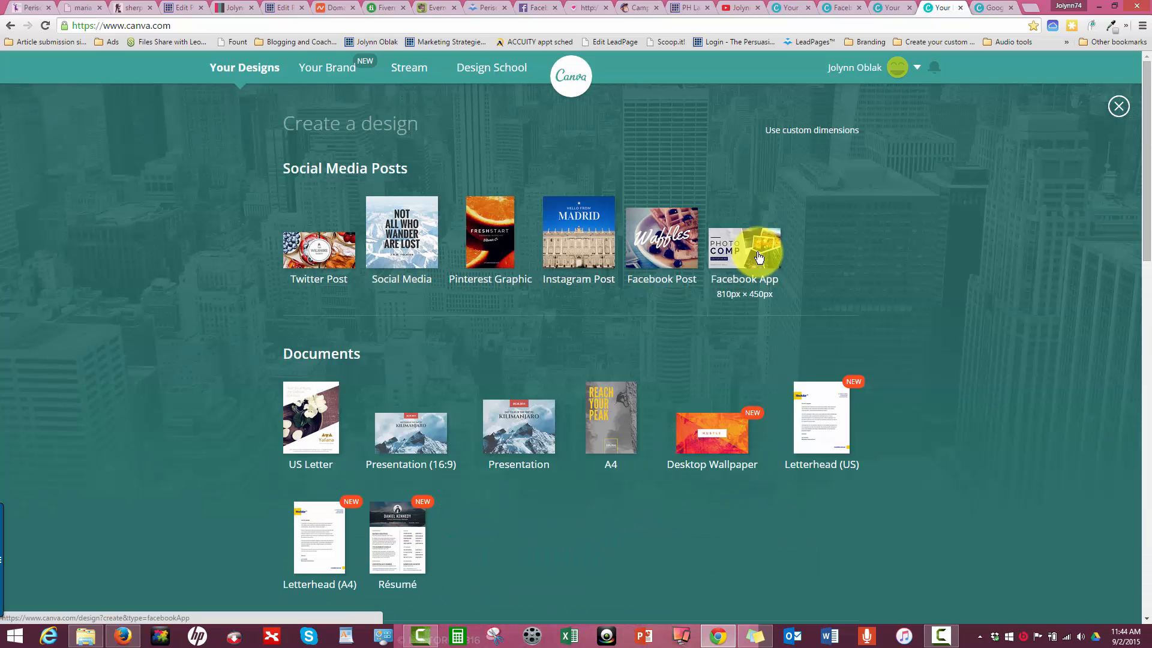
- Open the Your Brand section and look over its Templates page
{"action": "left_click", "coordinate": [303, 70]}
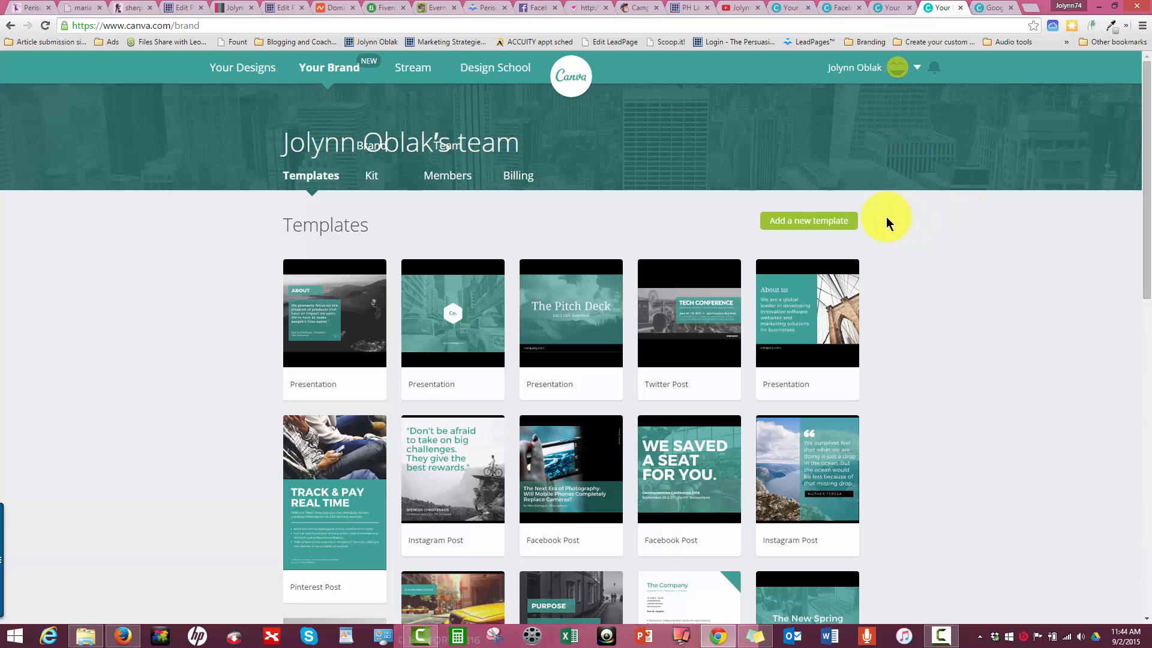
{"action": "scroll", "coordinate": [663, 381], "scroll_direction": "down", "scroll_amount": 5}
{"action": "scroll", "coordinate": [663, 380], "scroll_direction": "up", "scroll_amount": 5}
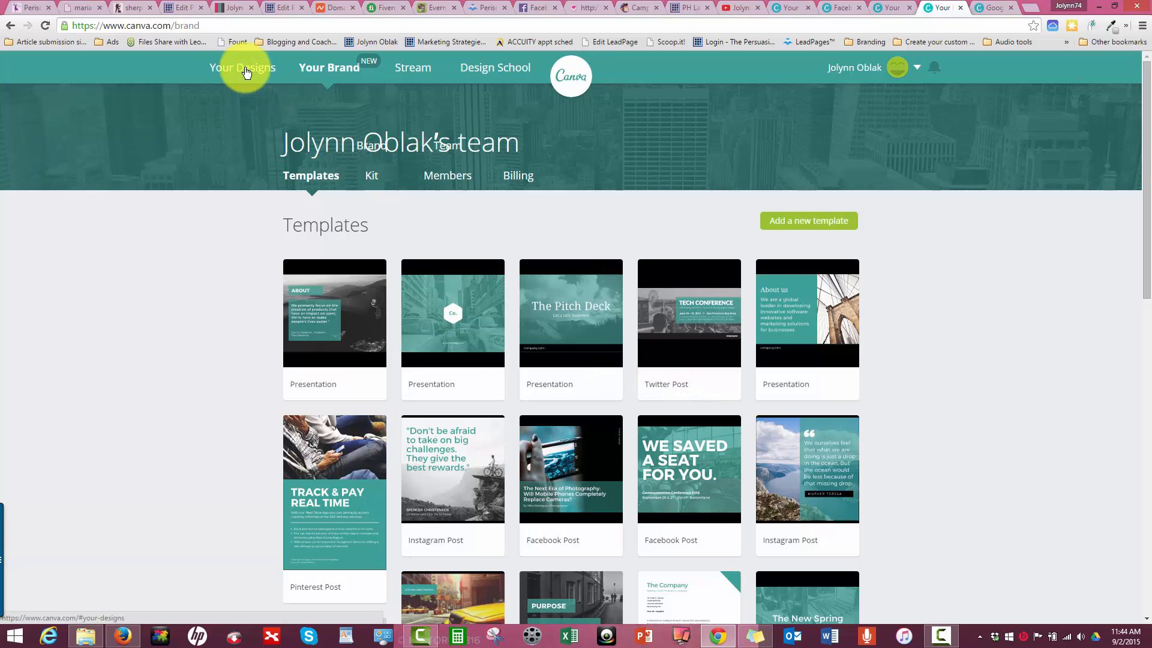
- Reopen the Facebook Post design from Your Designs and review its copy-and-resize format list without resizing
{"action": "left_click", "coordinate": [246, 73]}
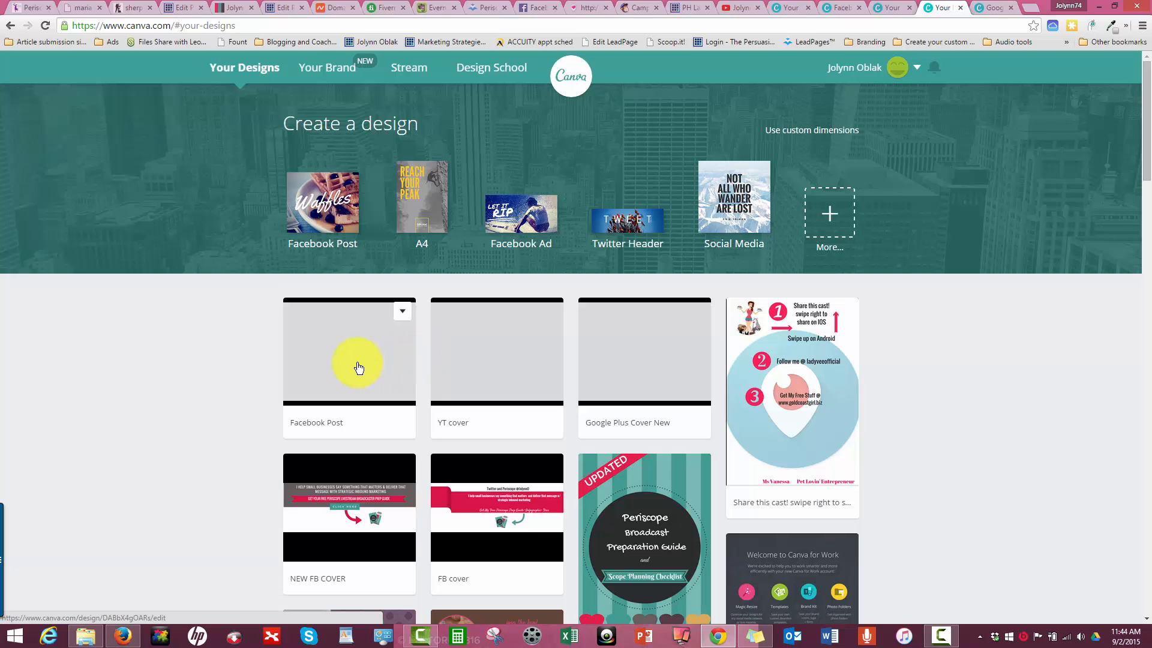
{"action": "left_click", "coordinate": [359, 364]}
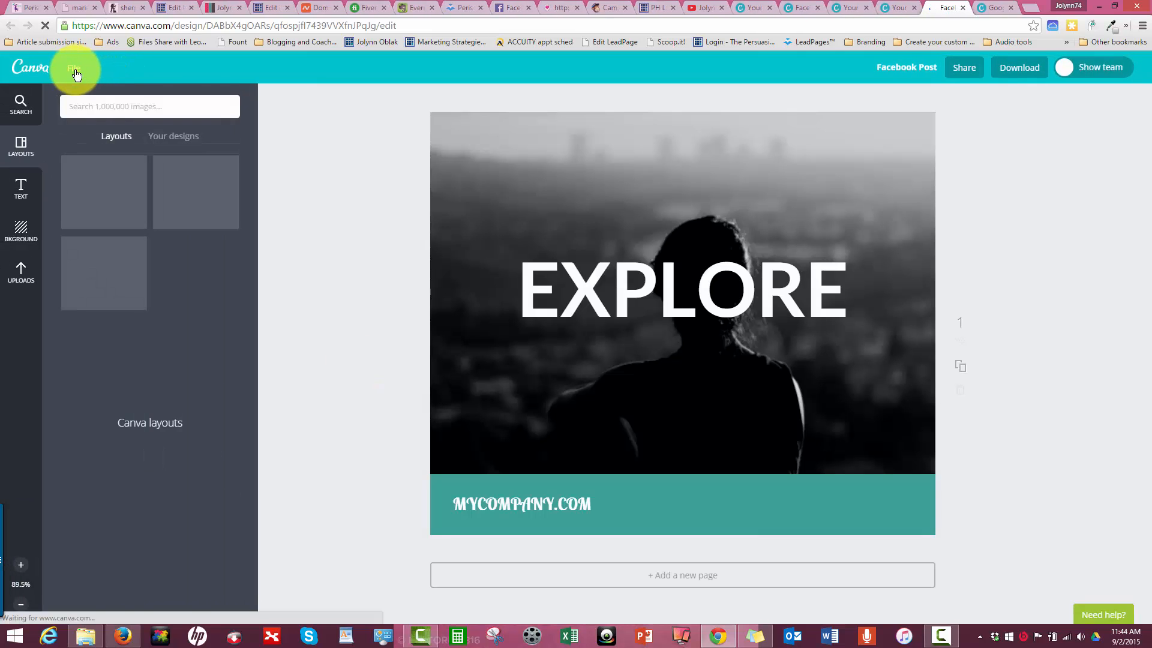
{"action": "left_click", "coordinate": [75, 70]}
{"action": "left_click", "coordinate": [85, 167]}
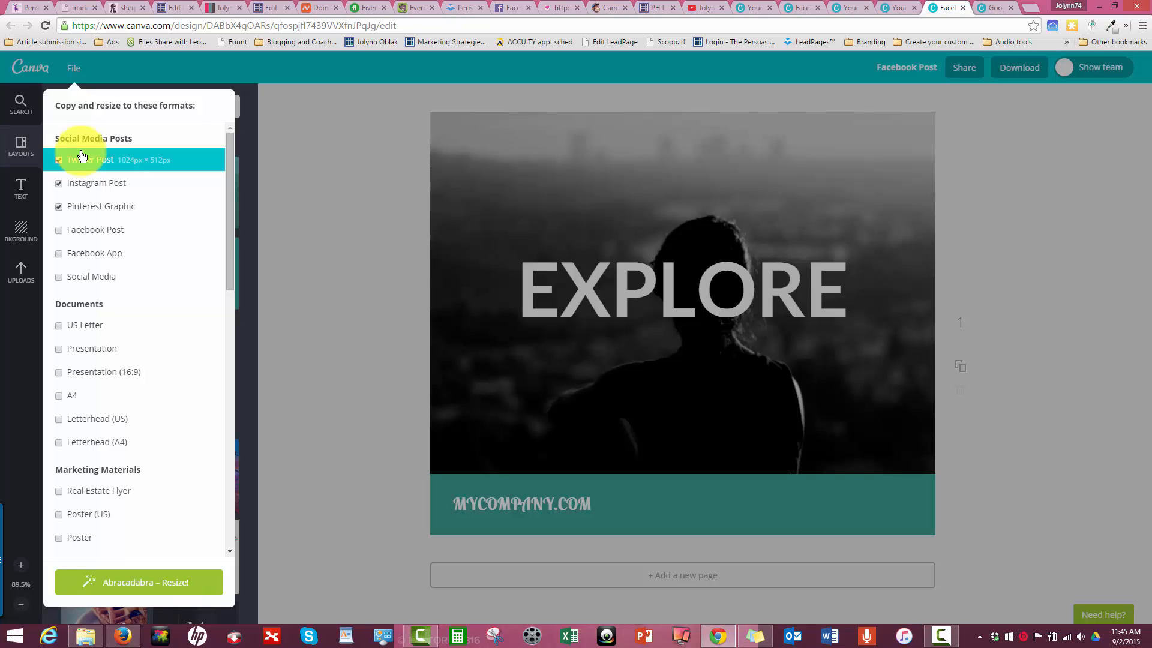
{"action": "left_click", "coordinate": [350, 195]}
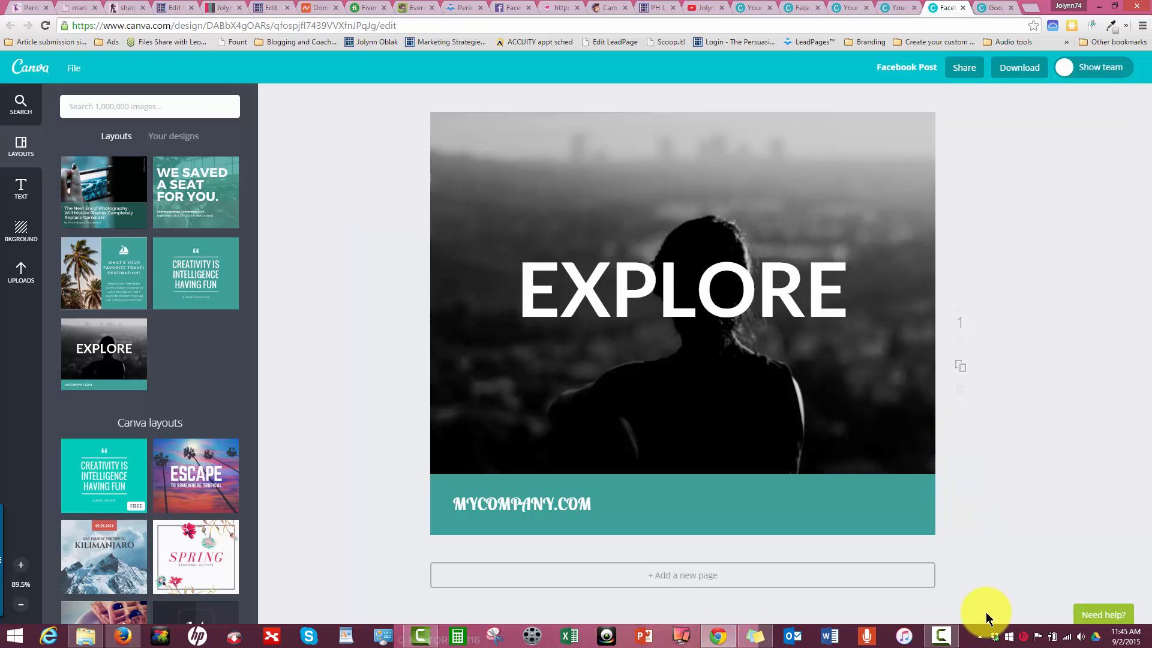
- Return to the Your Designs page and open the Periscope Prep guide and checklist design
{"action": "mouse_move", "coordinate": [956, 645]}
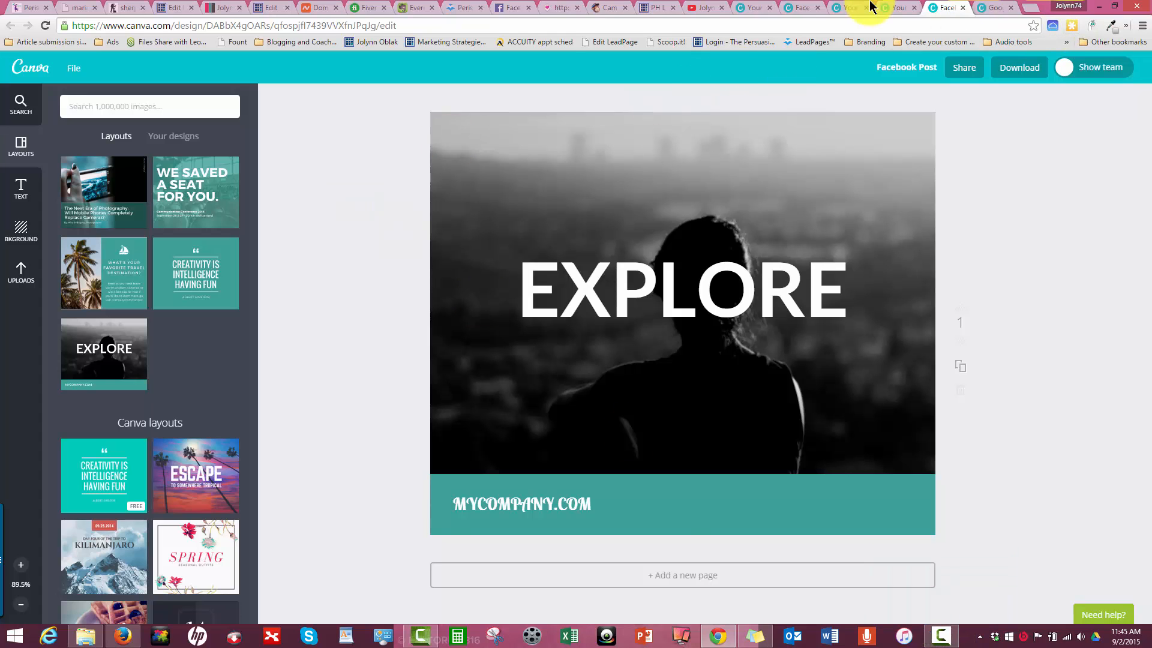
{"action": "left_click", "coordinate": [888, 8]}
{"action": "scroll", "coordinate": [378, 316], "scroll_direction": "down", "scroll_amount": 3}
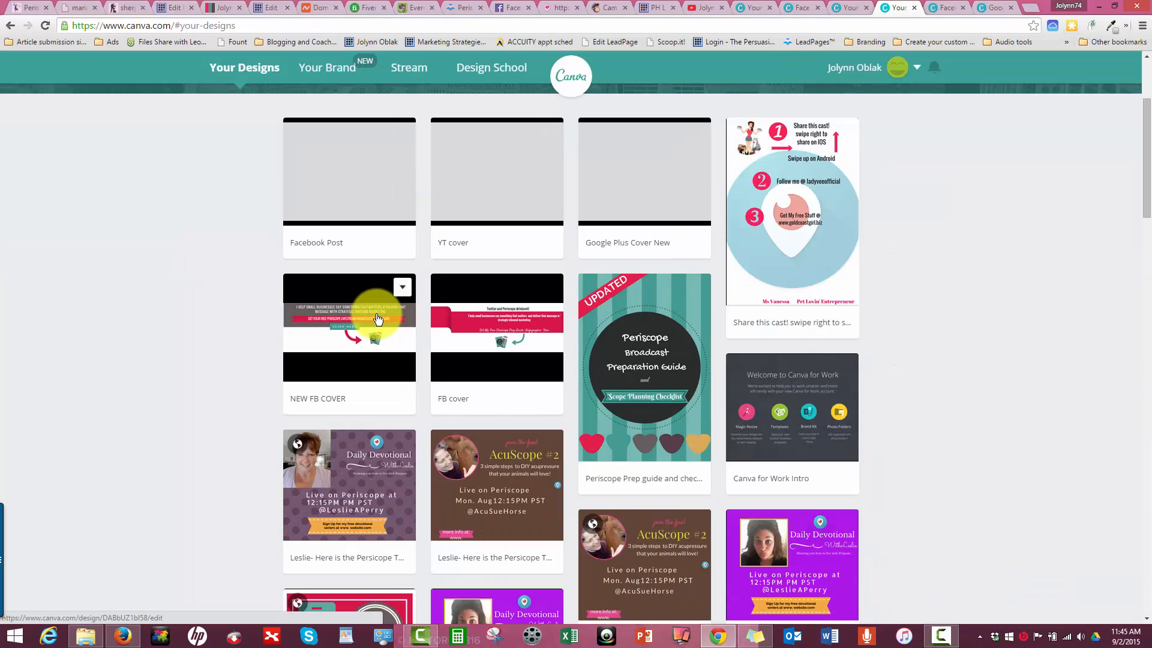
{"action": "left_click", "coordinate": [663, 321]}
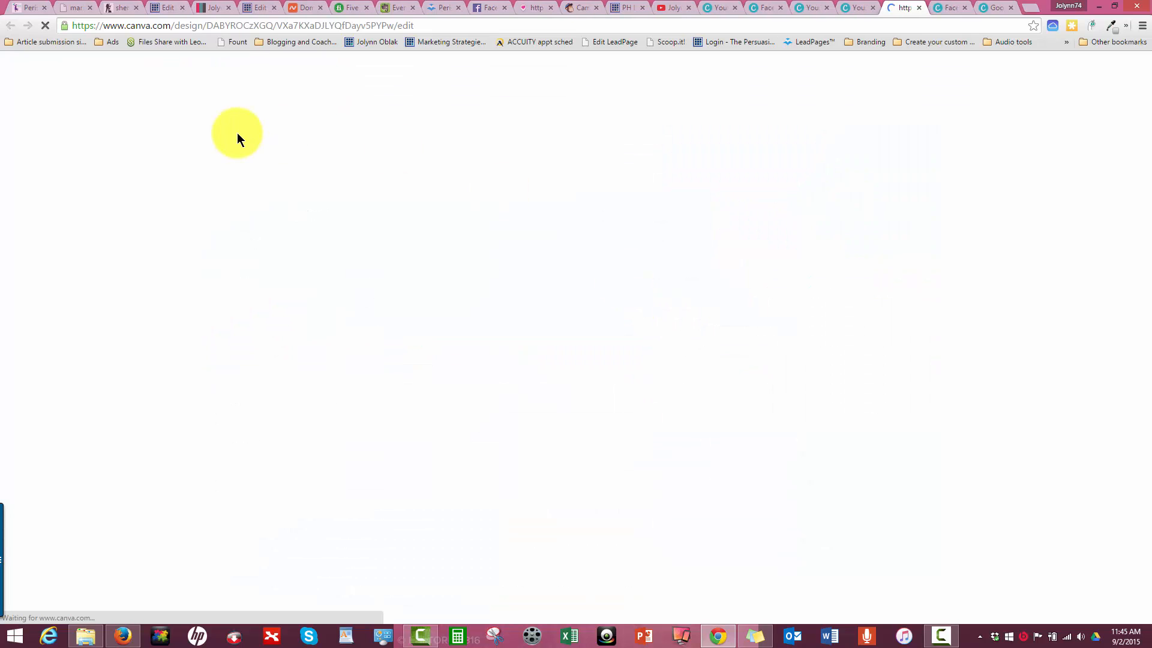